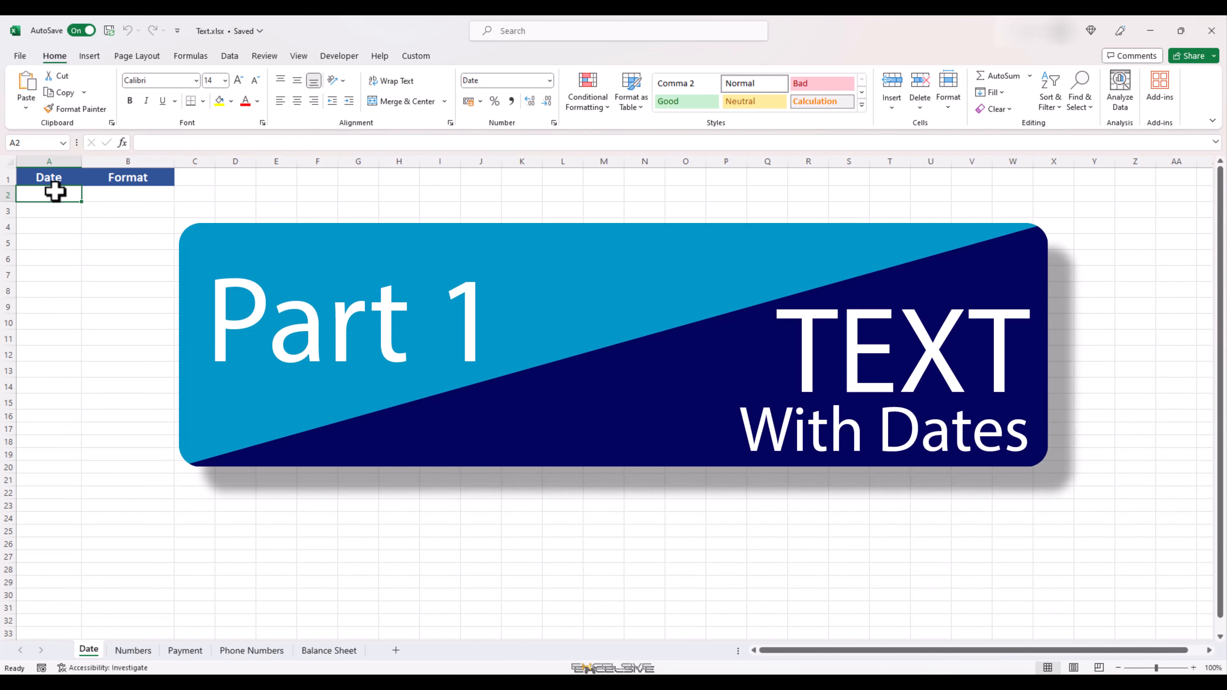
Step: Enter the date 01-09-2023 in cell A2 under the Date header
type("1")
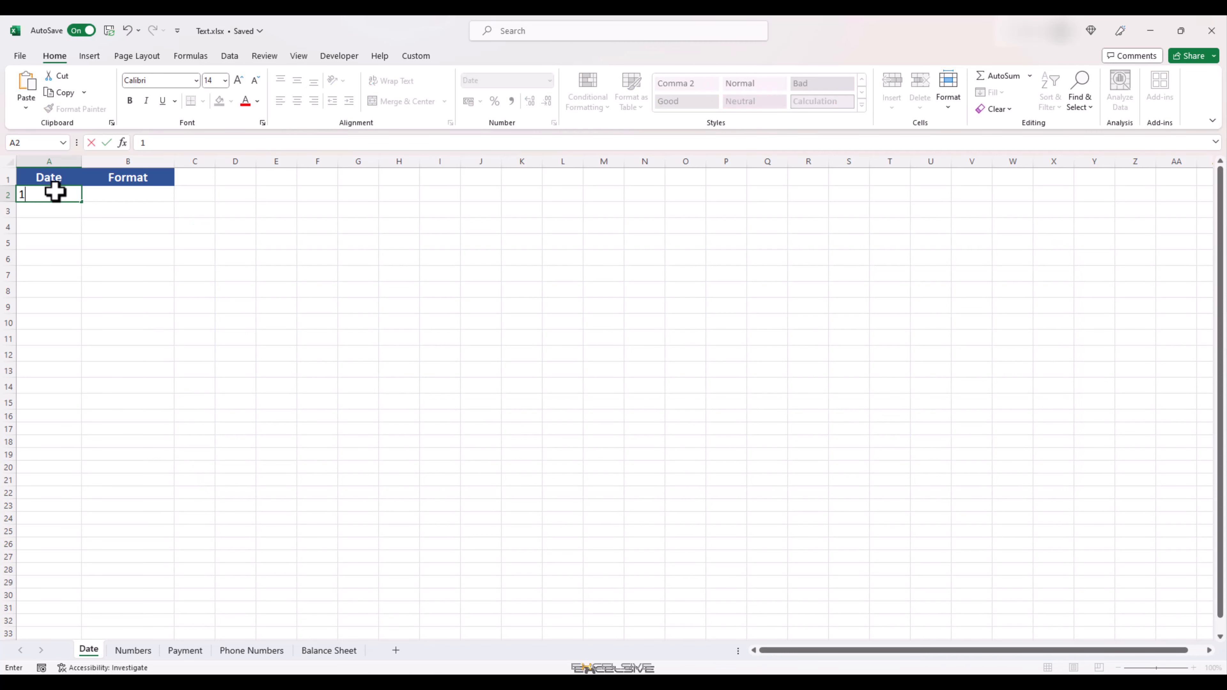
key("BackSpace")
type("01-09-23")
key("Return")
Step: Check the date number format of cell A2 in the Format Cells dialog and close it without changes
left_click(54, 193)
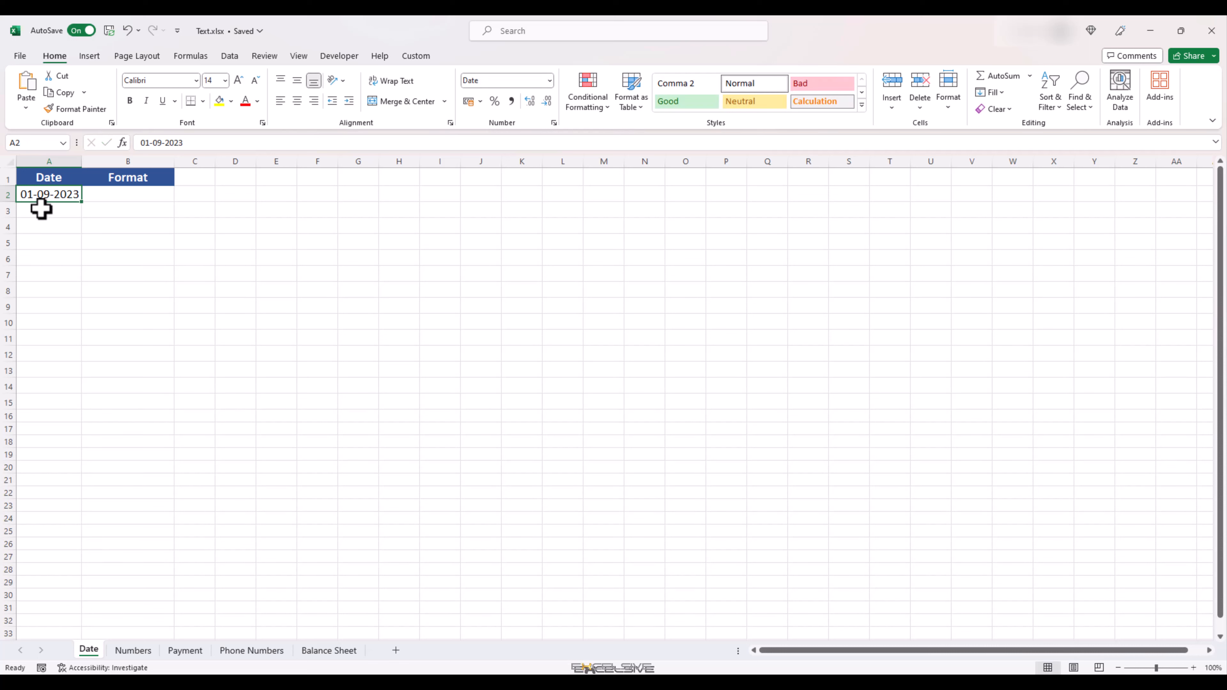
right_click(72, 194)
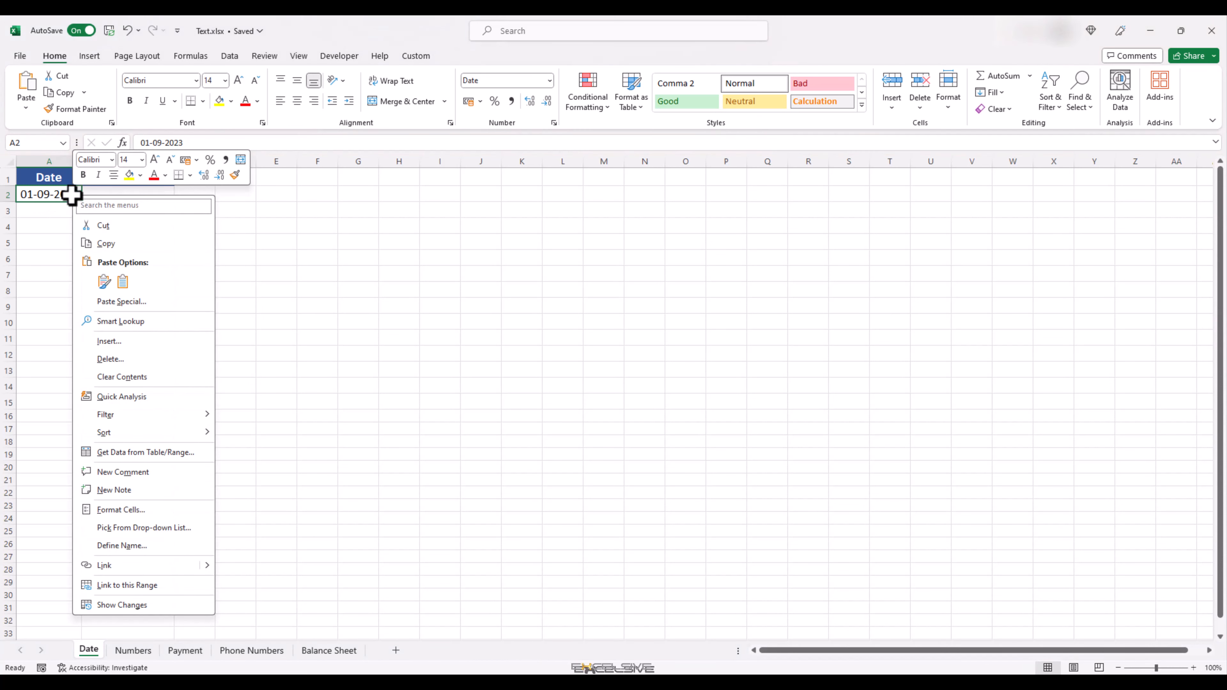
left_click(136, 509)
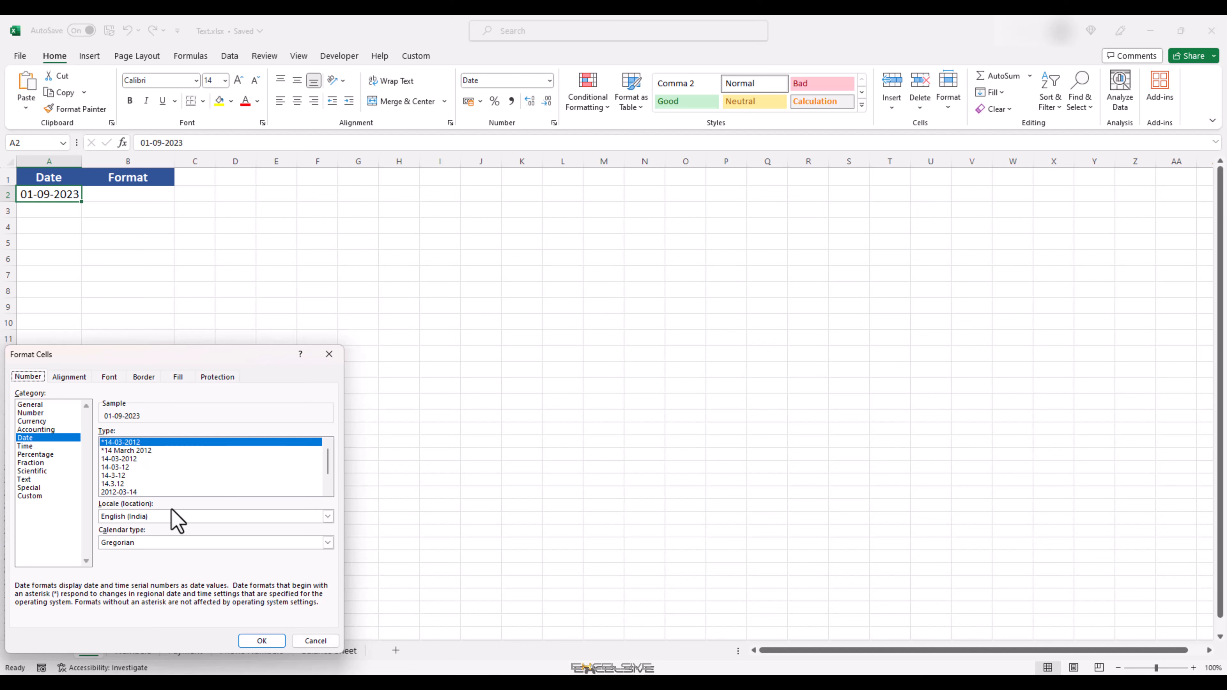
left_click(327, 635)
Step: Enter the formula =TEXT(A2,"mmmm dd yyyy") in cell B2 to show the date with its full month name
left_click(131, 198)
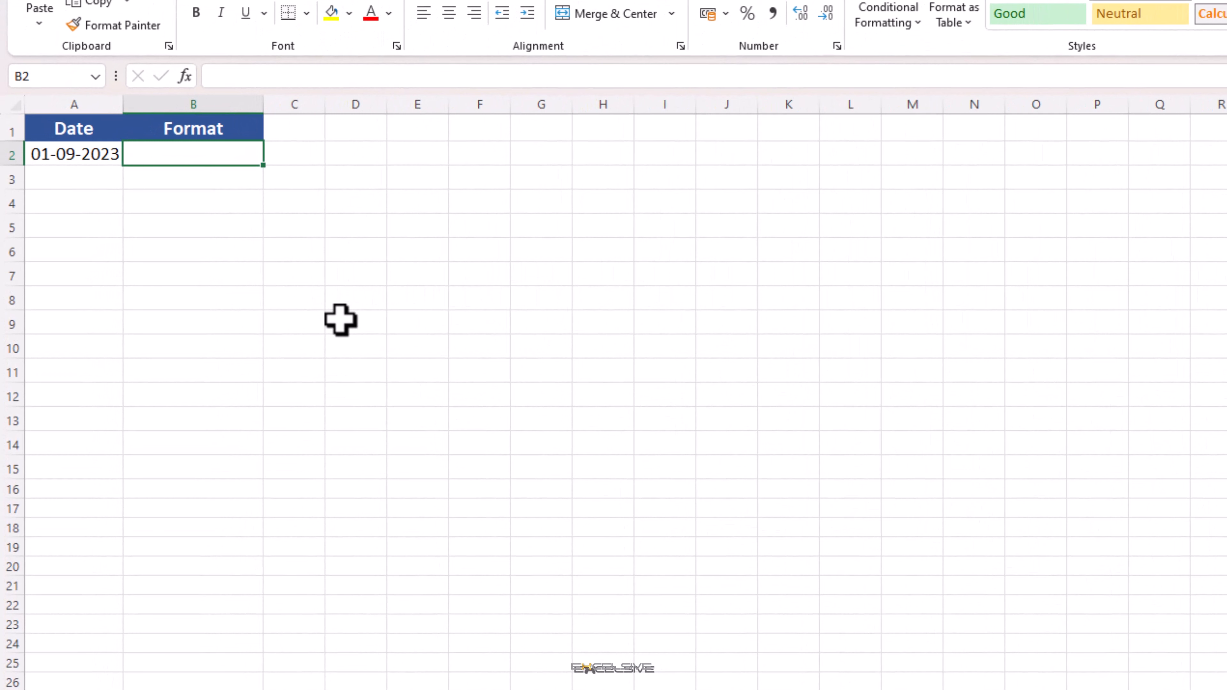
type("=text")
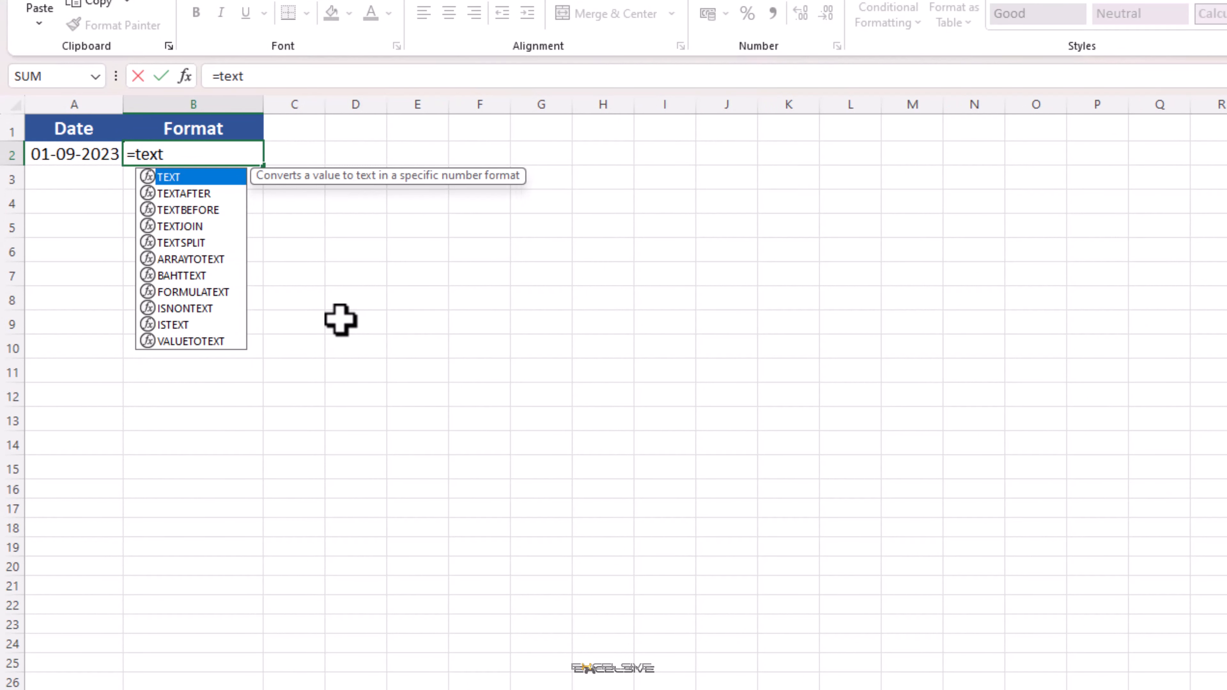
key("Tab")
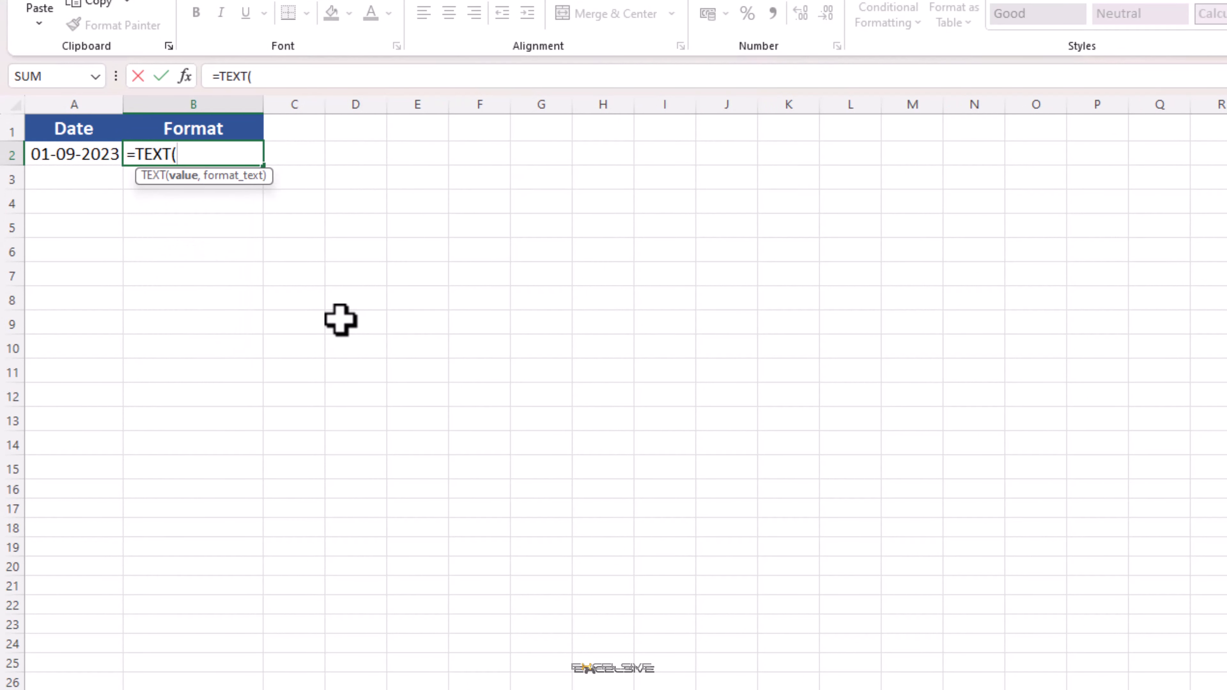
key("Left")
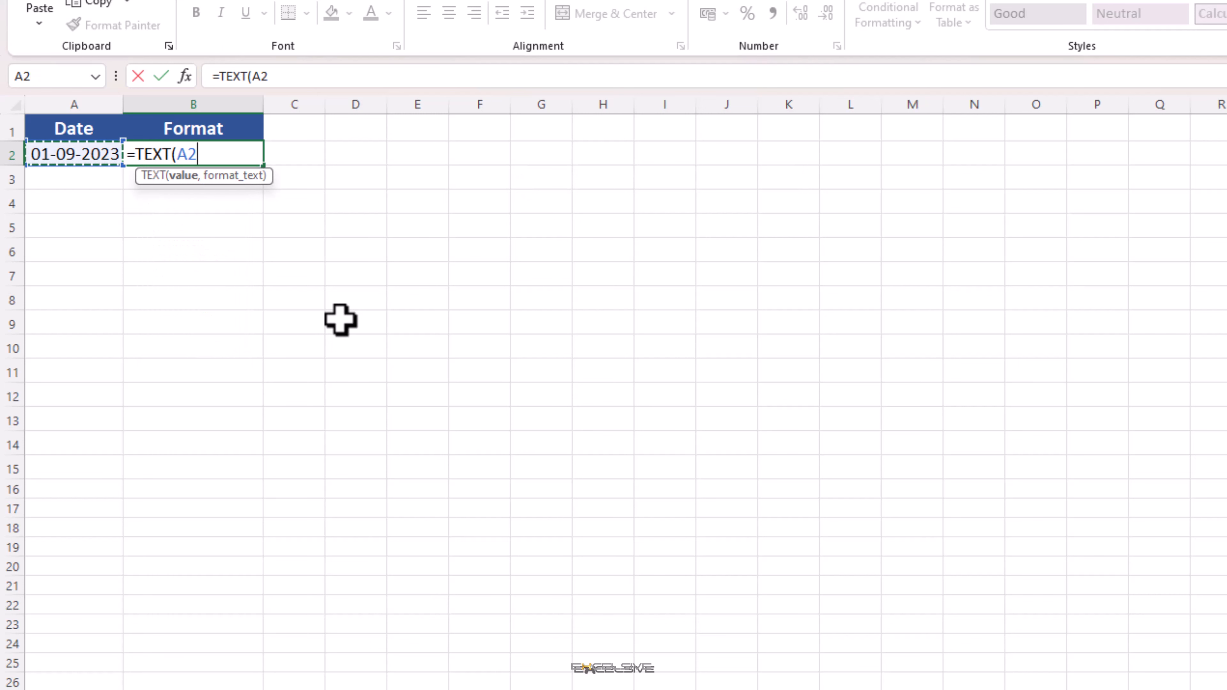
type(",")
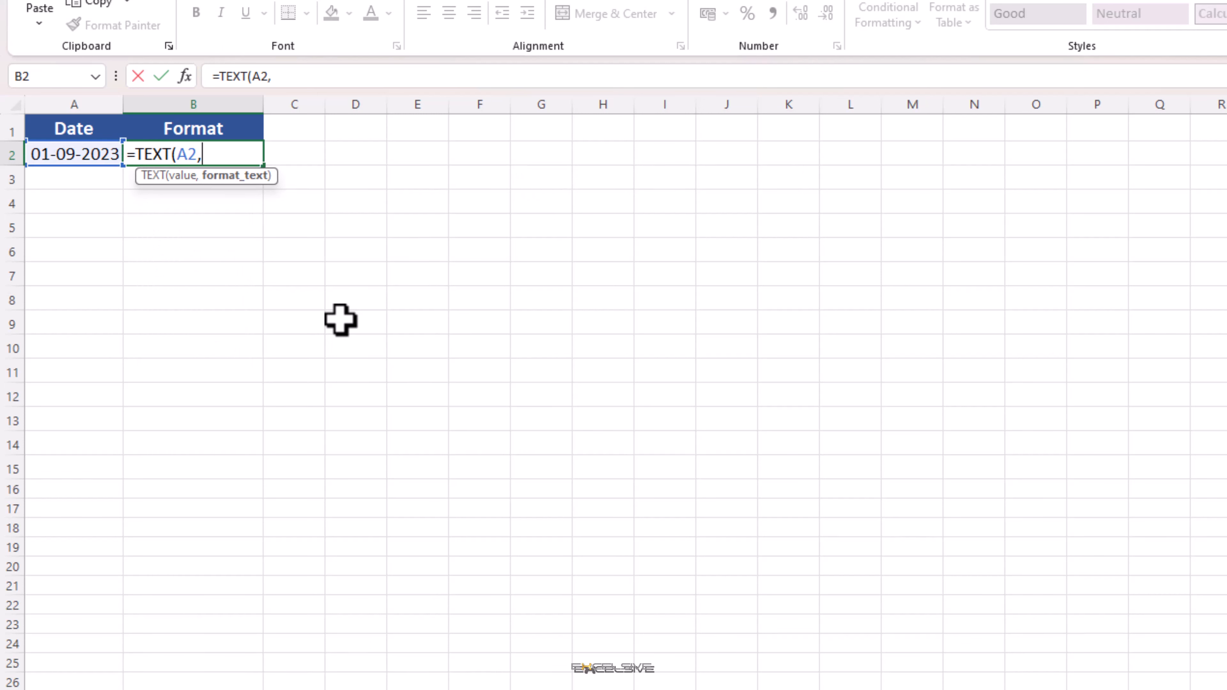
type("\"mmmm")
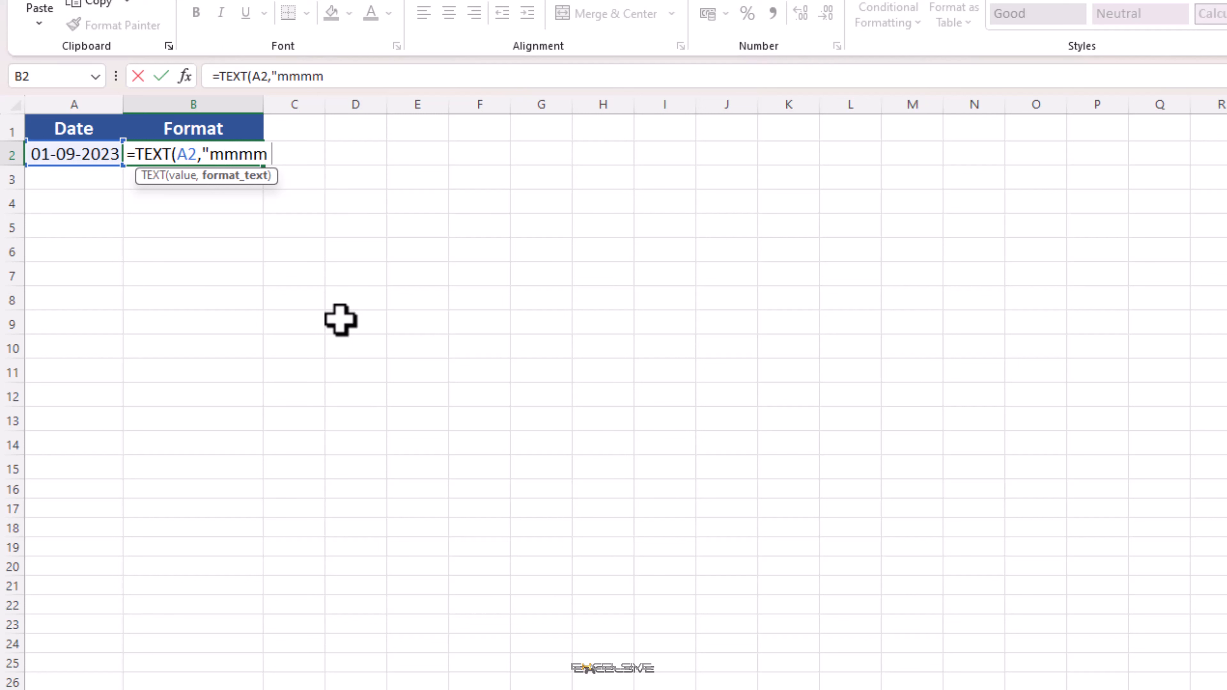
type(" dd yyyy\")")
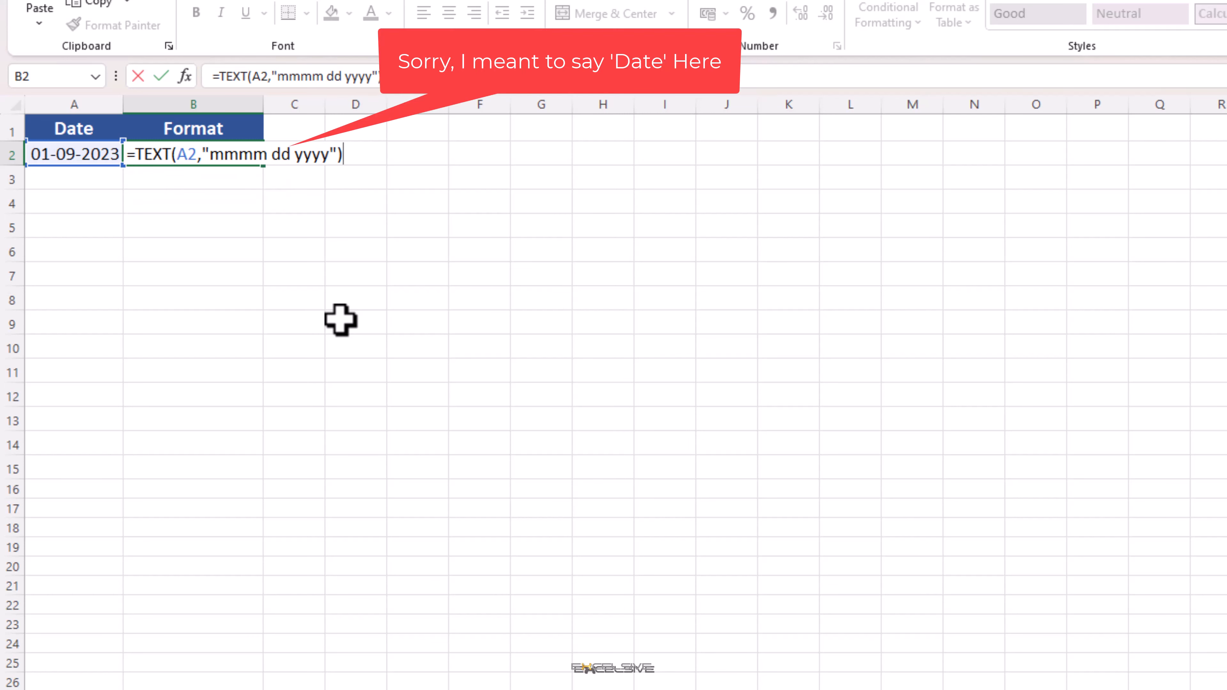
key("Return")
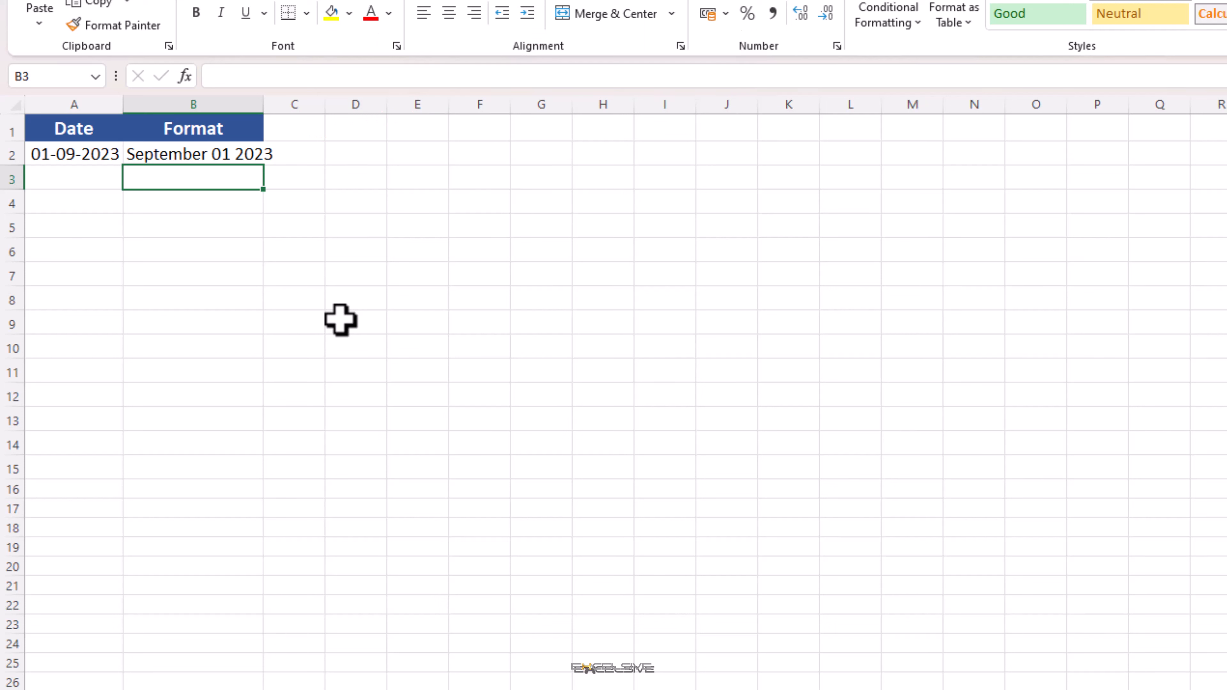
Step: Fill the date and the TEXT formula from row 2 down into cells A3 and B3
key("Left")
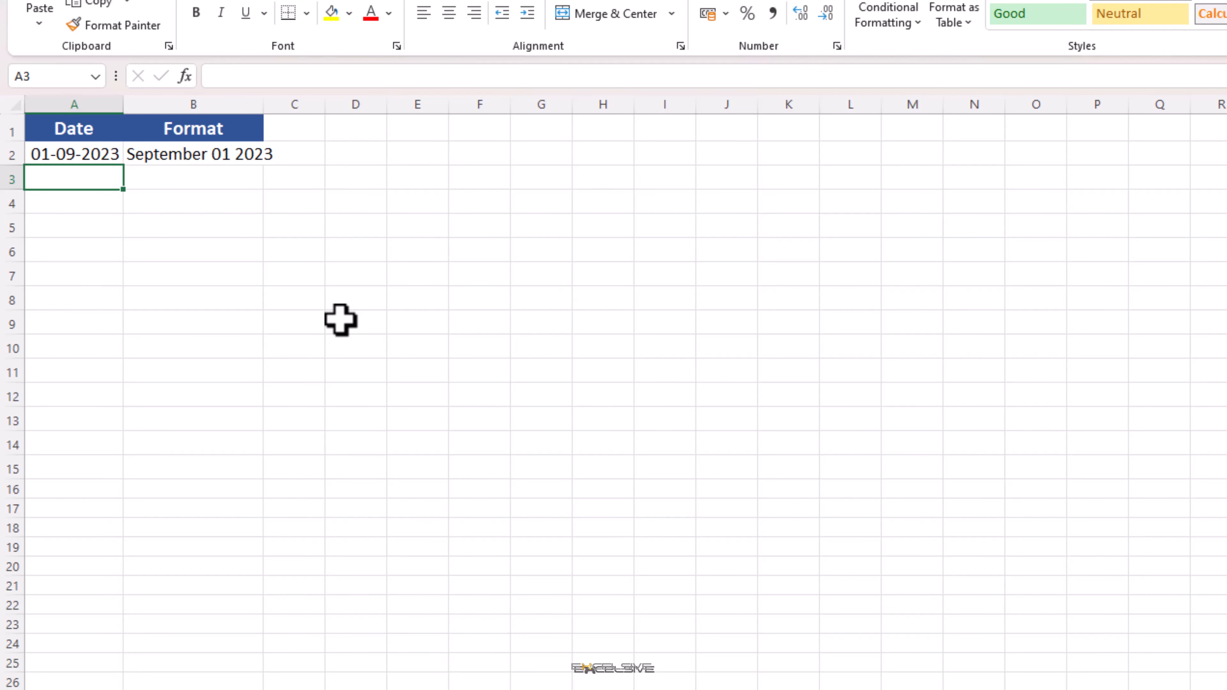
key("ctrl+d")
key("Right")
key("ctrl+d")
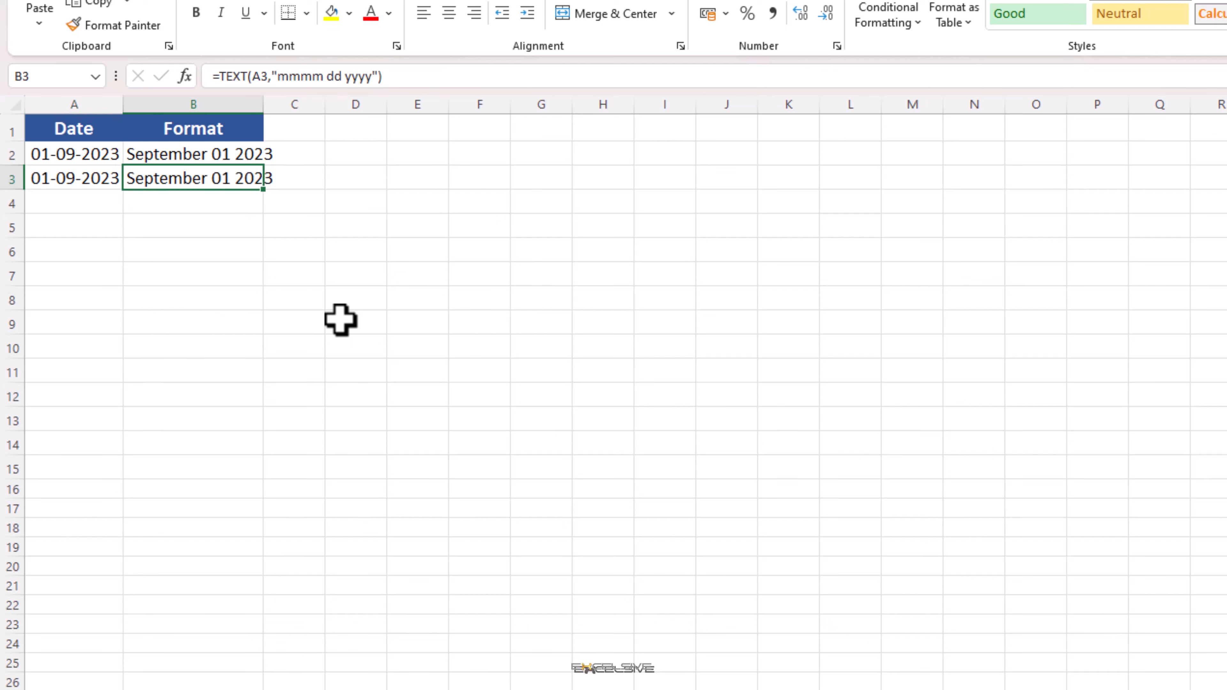
Step: Add the short weekday code to the formula in B3 so it reads =TEXT(A3,"ddd mmmm dd yyyy")
key("F2")
key("Left")
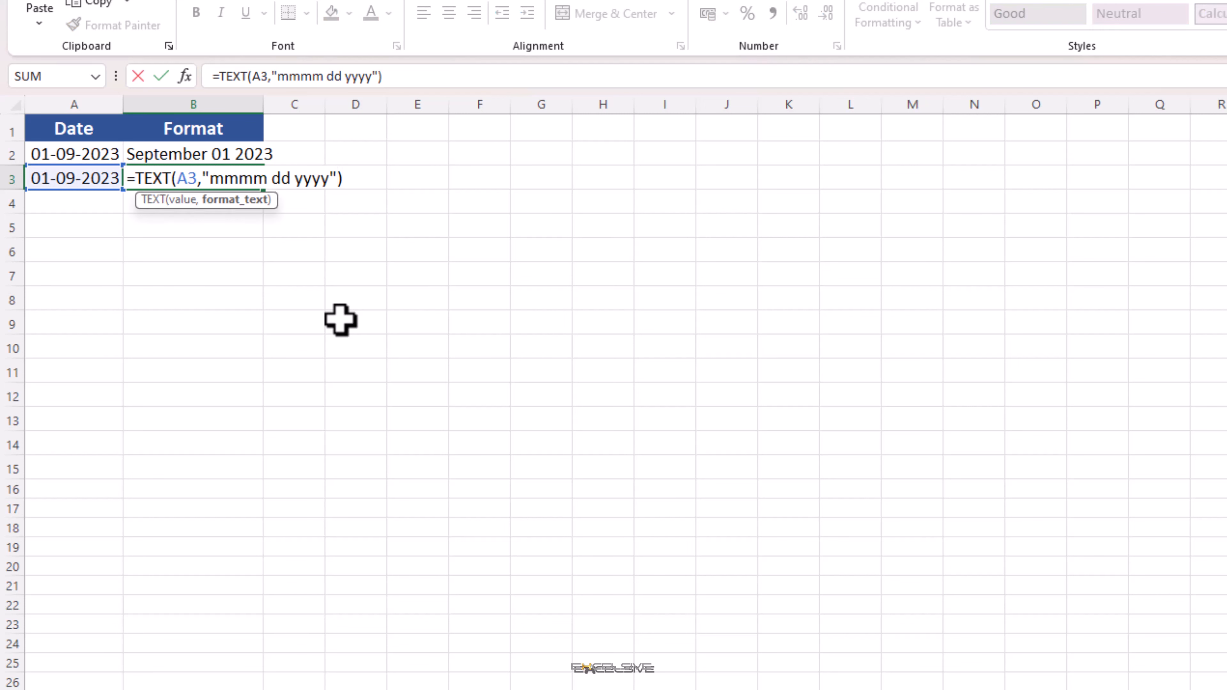
key("Left")
key("Left")
key("Left")
key("Left")
key("Left")
key("Left")
key("Left")
key("Left")
key("Right")
type("ddd")
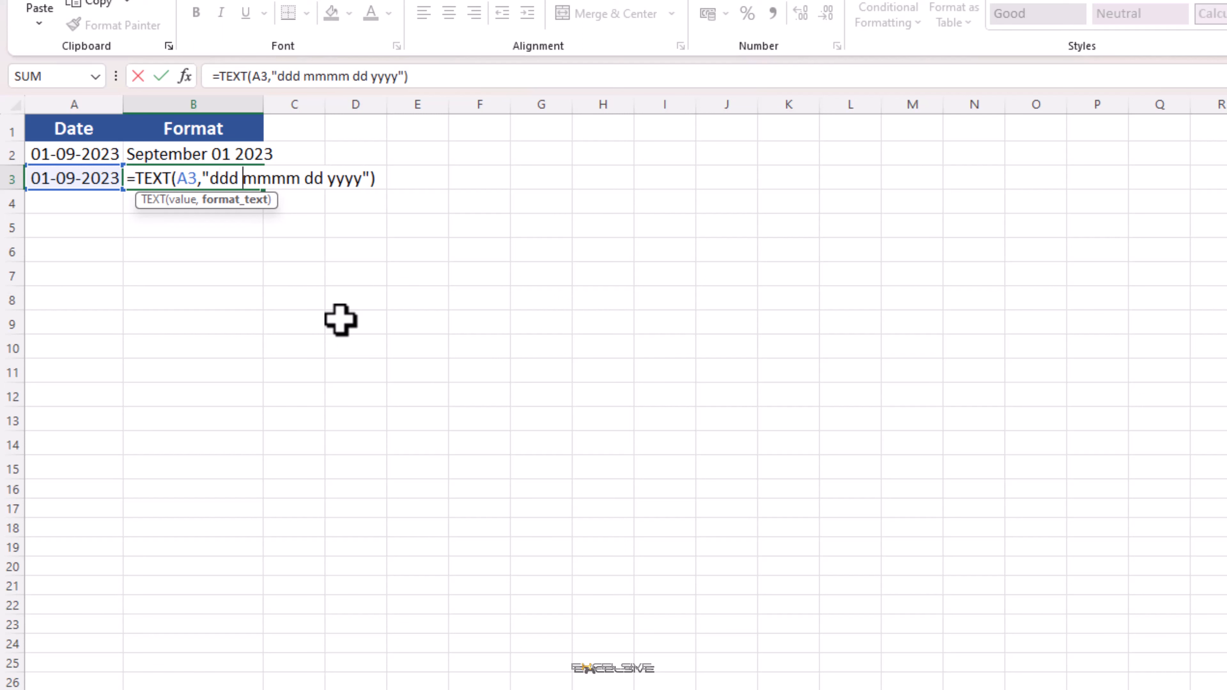
key("Return")
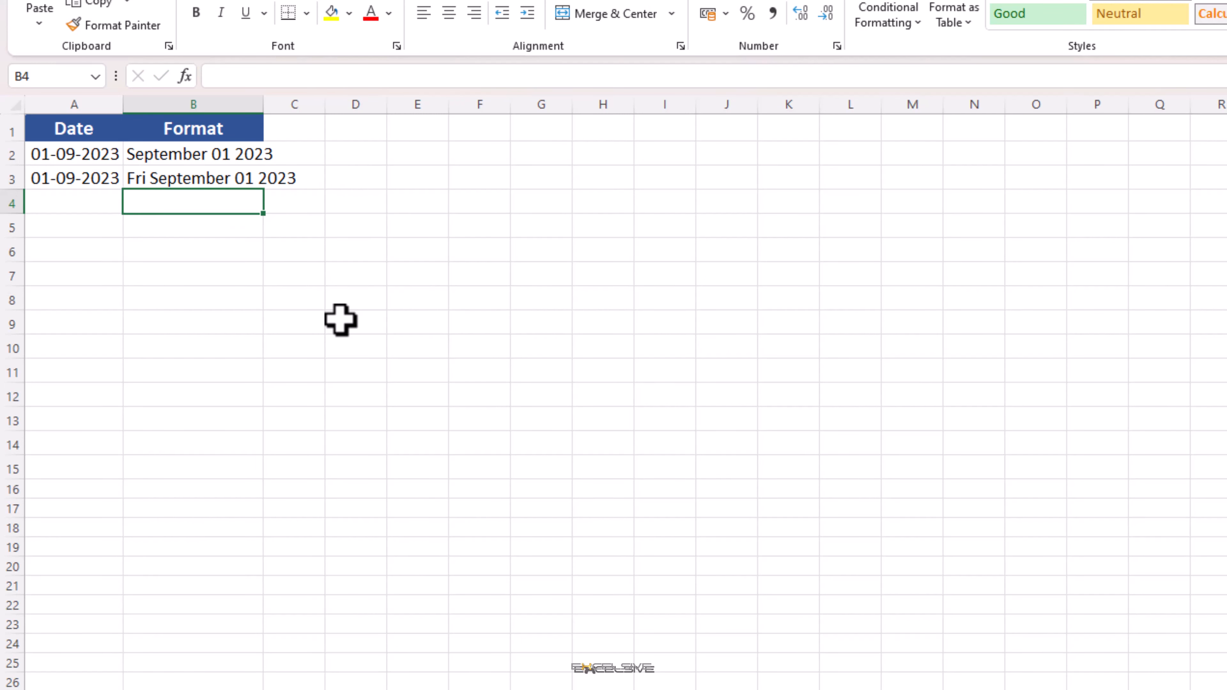
Step: Fill the date and the TEXT formula from row 3 down into cells A4 and B4
key("Left")
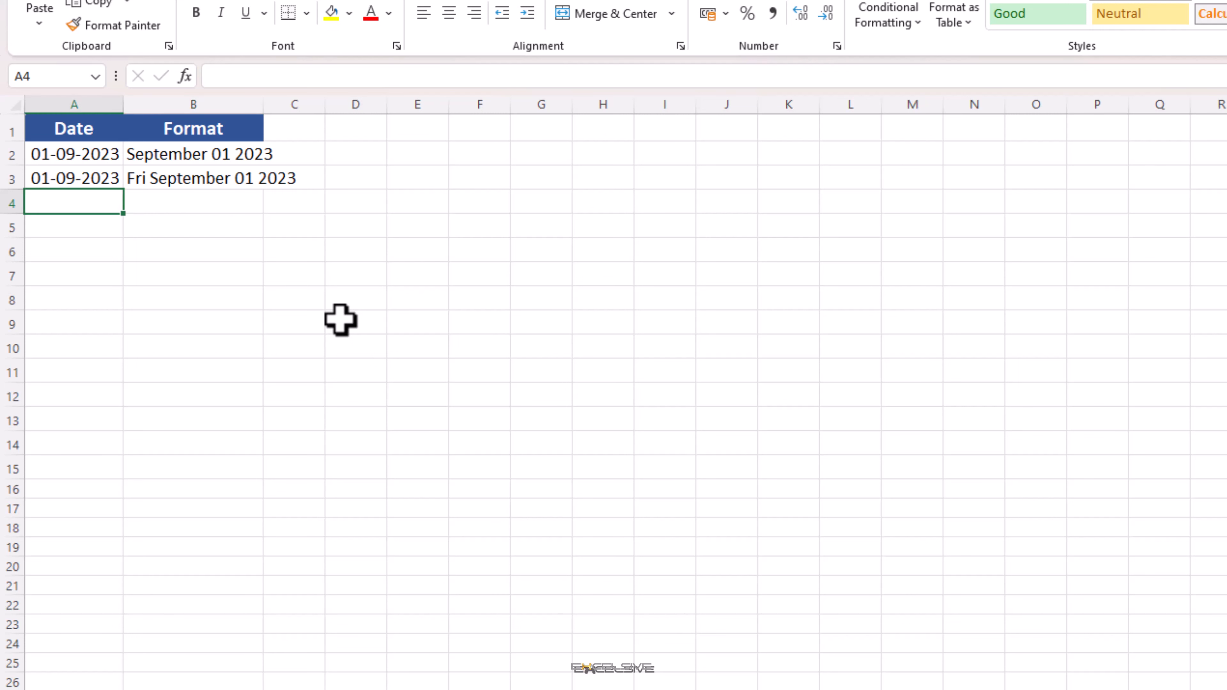
key("ctrl+d")
key("Right")
key("ctrl+d")
Step: Insert a comma after the weekday code in B4 so the formula reads =TEXT(A4,"ddd, mmmm dd yyyy")
key("F2")
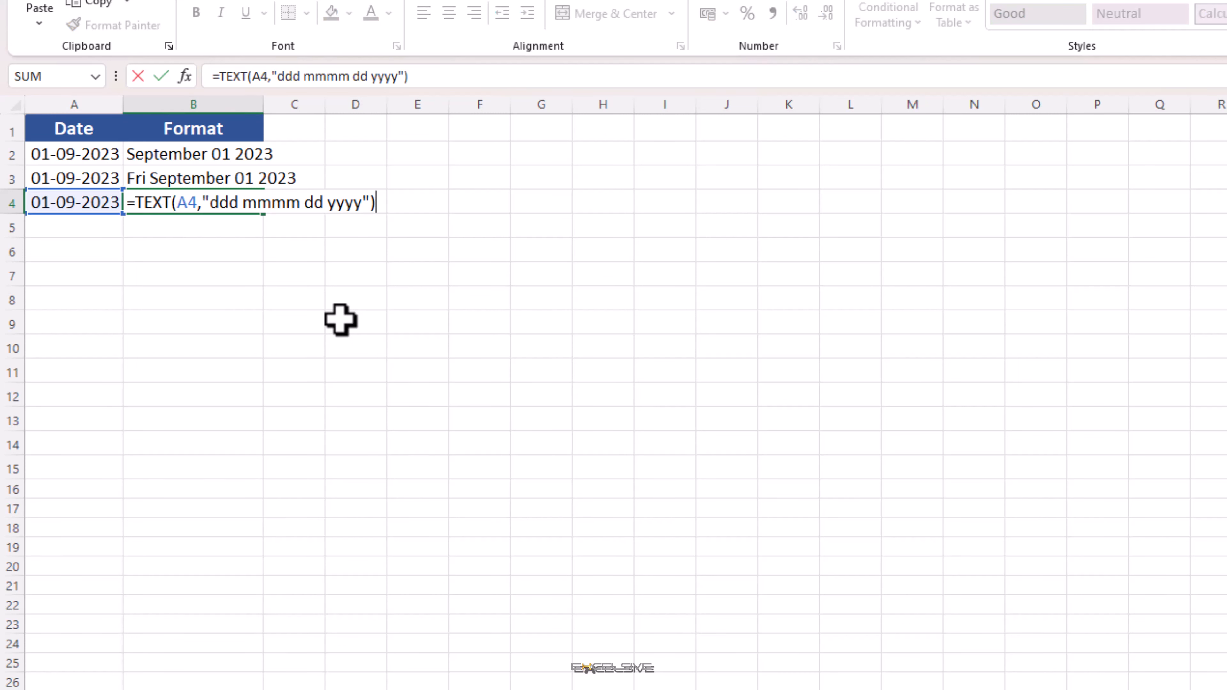
key("Left")
key("Left")
key("Left")
key("Left")
key("Left")
key("Left")
key("Left")
key("Left")
key("Left")
key("Left")
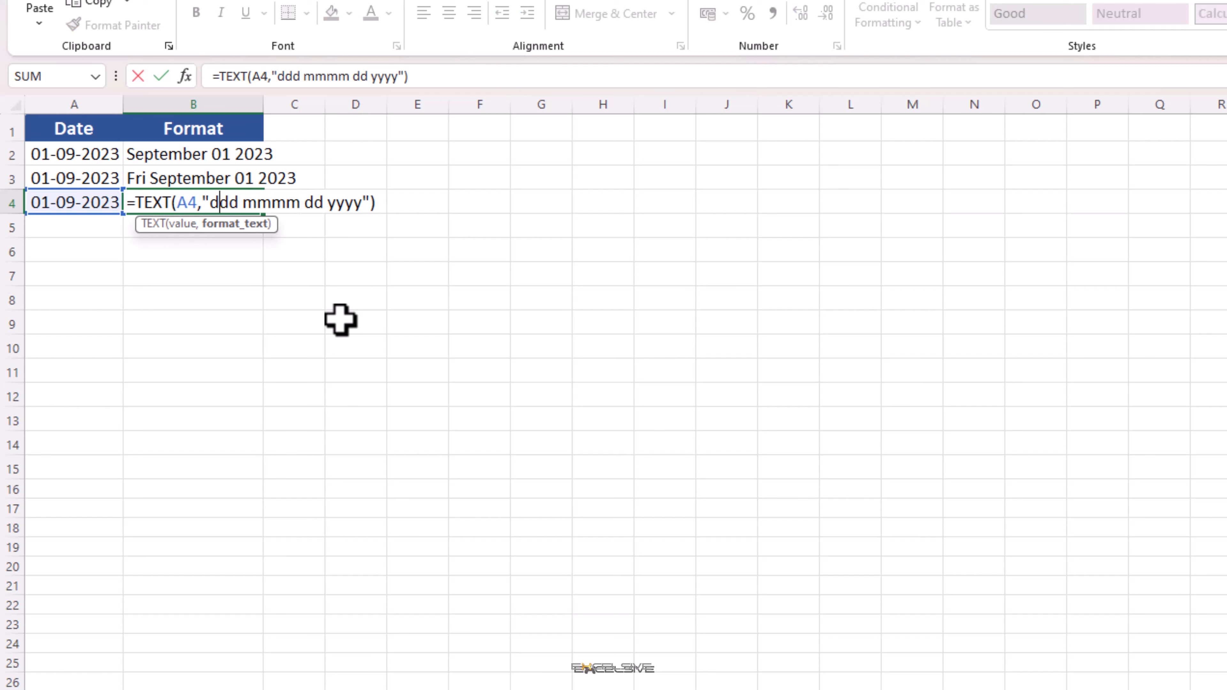
key("Right")
key("Right")
key("Right")
type(",")
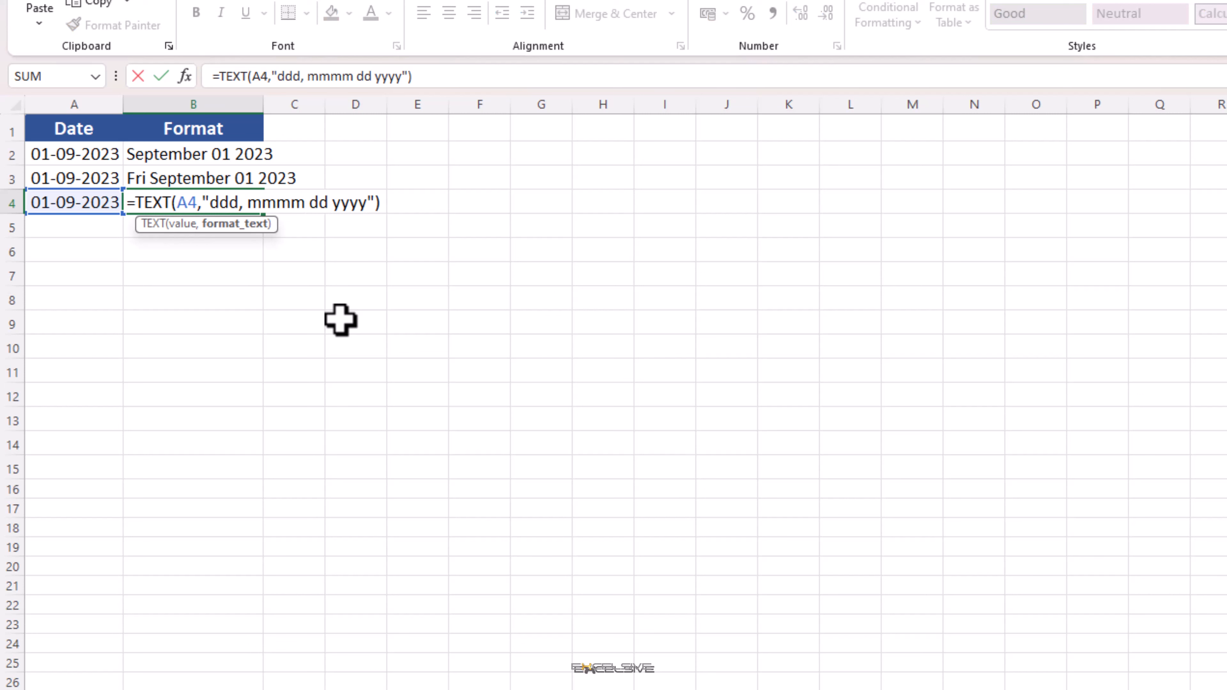
key("Return")
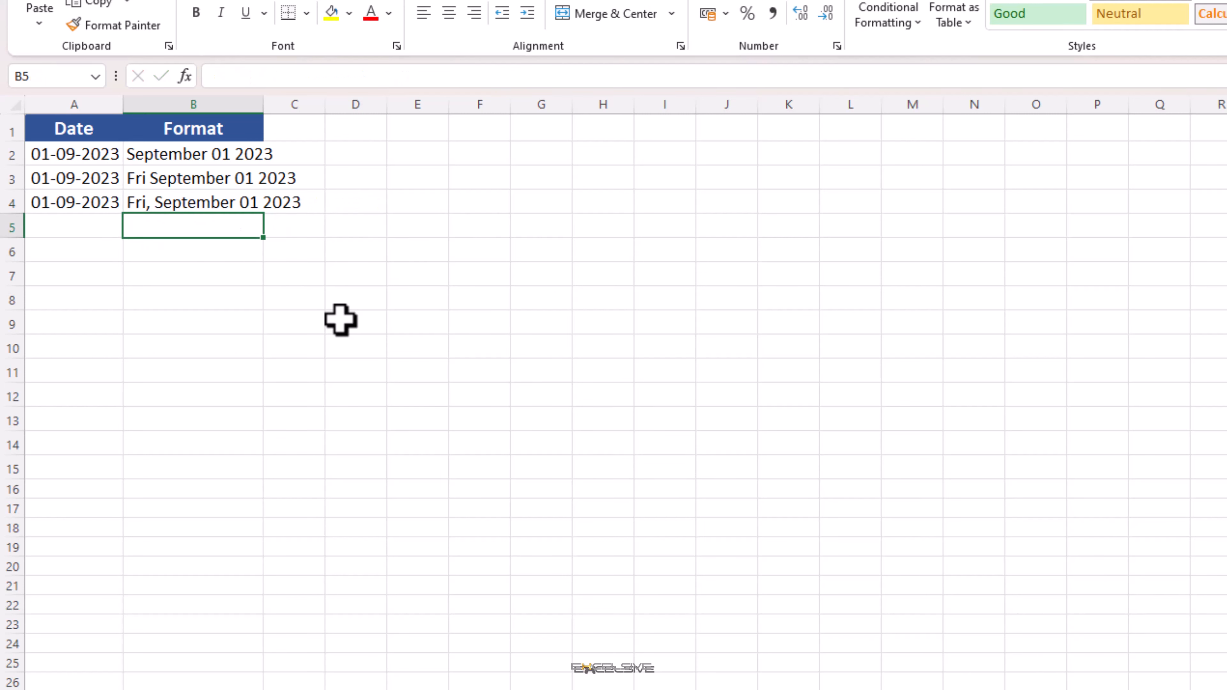
Step: Fill the date and the TEXT formula from row 4 down into cells A5 and B5
key("Left")
key("ctrl+d")
key("Right")
key("ctrl+d")
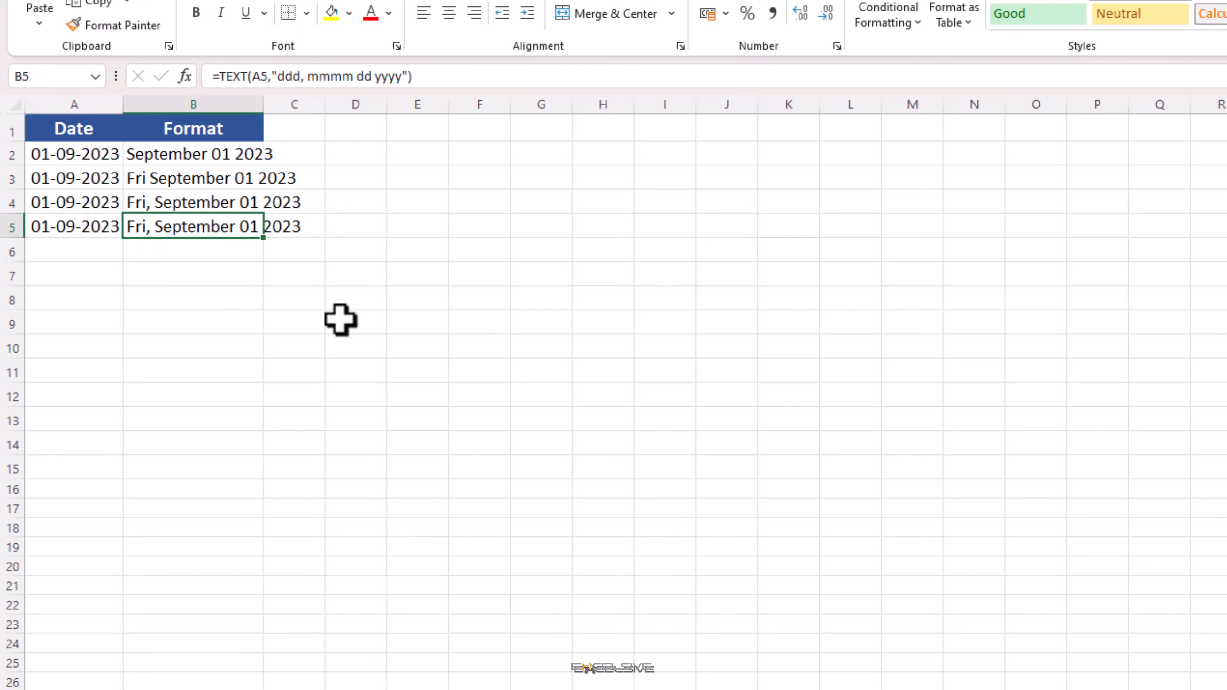
Step: Change the weekday code in B5 to the full day name so the formula reads =TEXT(A5,"dddd, mmmm dd yyyy")
key("F2")
key("Left")
key("Left")
key("Left")
key("Left")
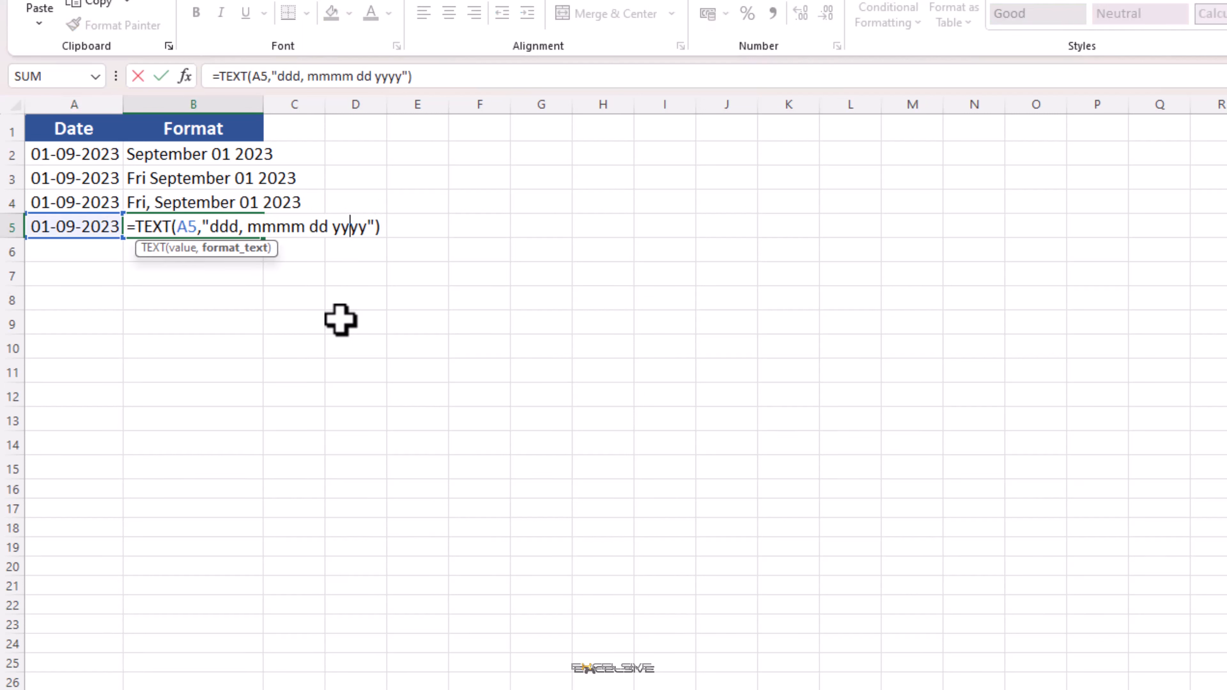
key("Left")
key("Left")
key("Left")
key("Left")
key("Left")
key("Left")
key("Left")
key("Left")
key("Left")
key("Left")
key("Left")
key("Left")
type("d")
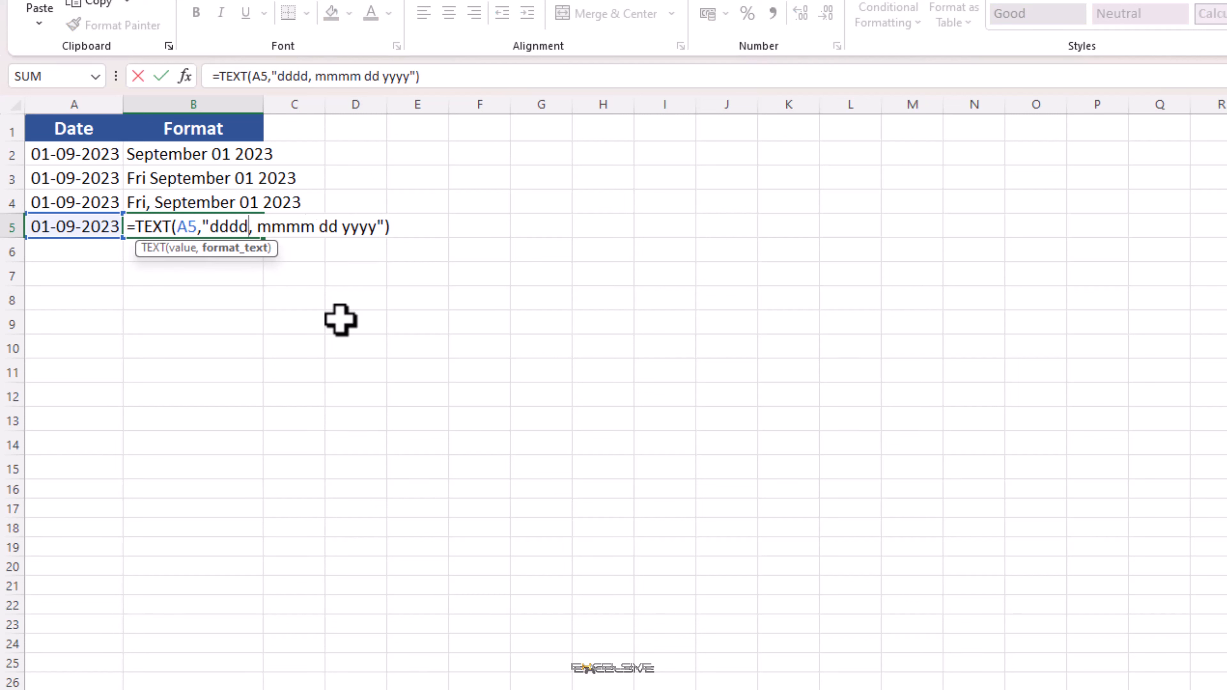
key("Return")
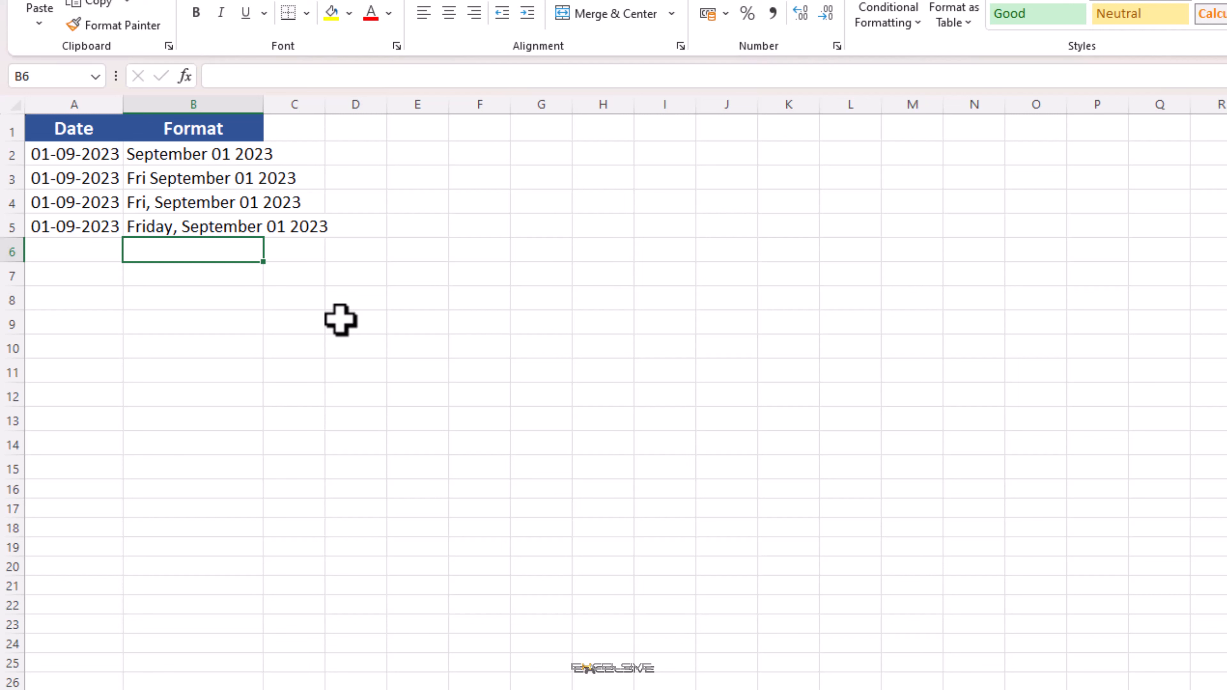
Step: Fill the date from A5 down into A6 and enter =TEXT(A6,"dddd") in B6 to return only the weekday name
key("Left")
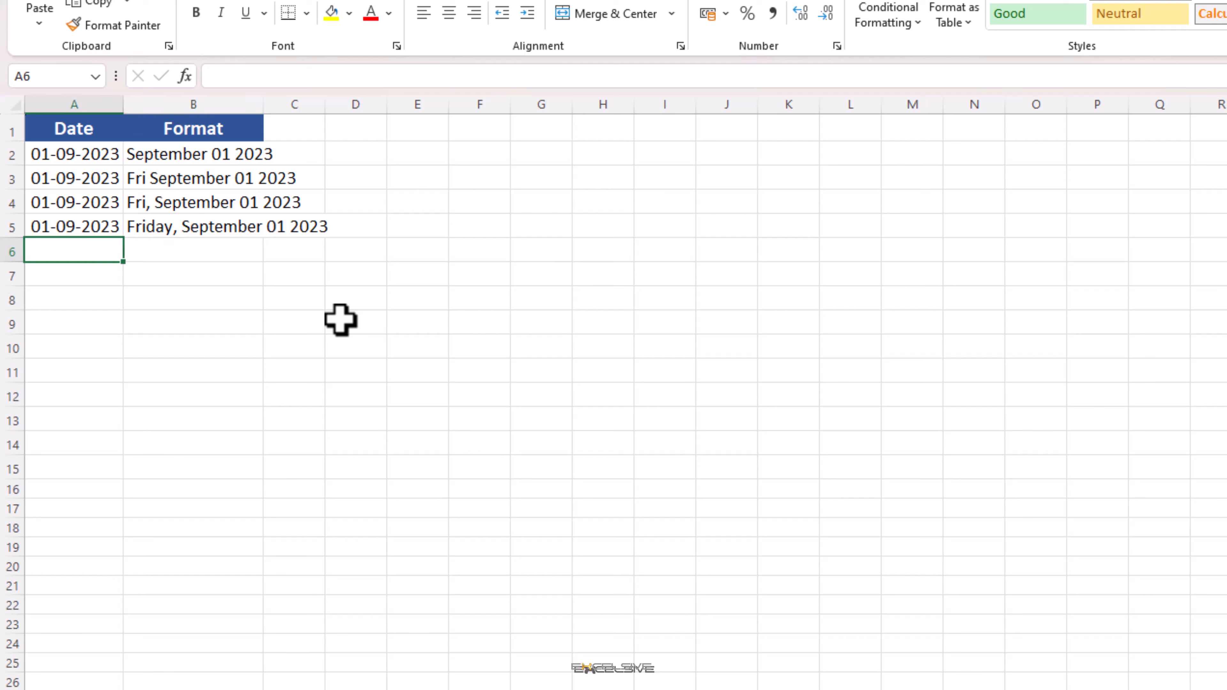
key("ctrl+d")
key("Right")
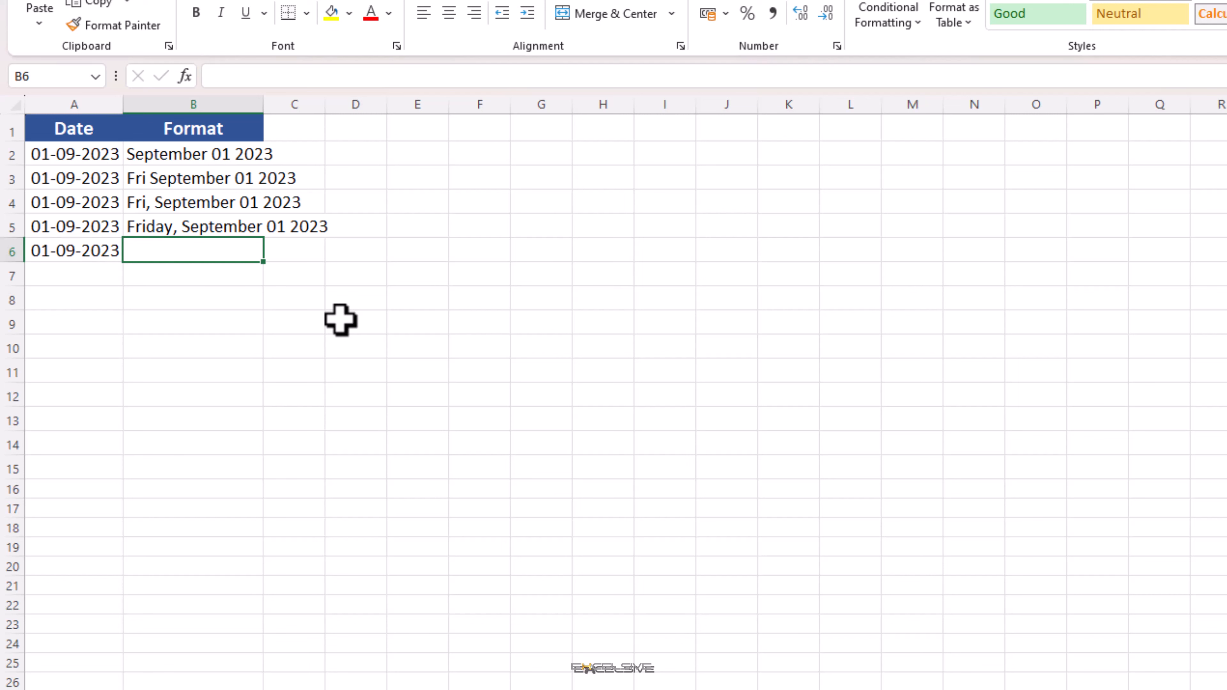
type("=")
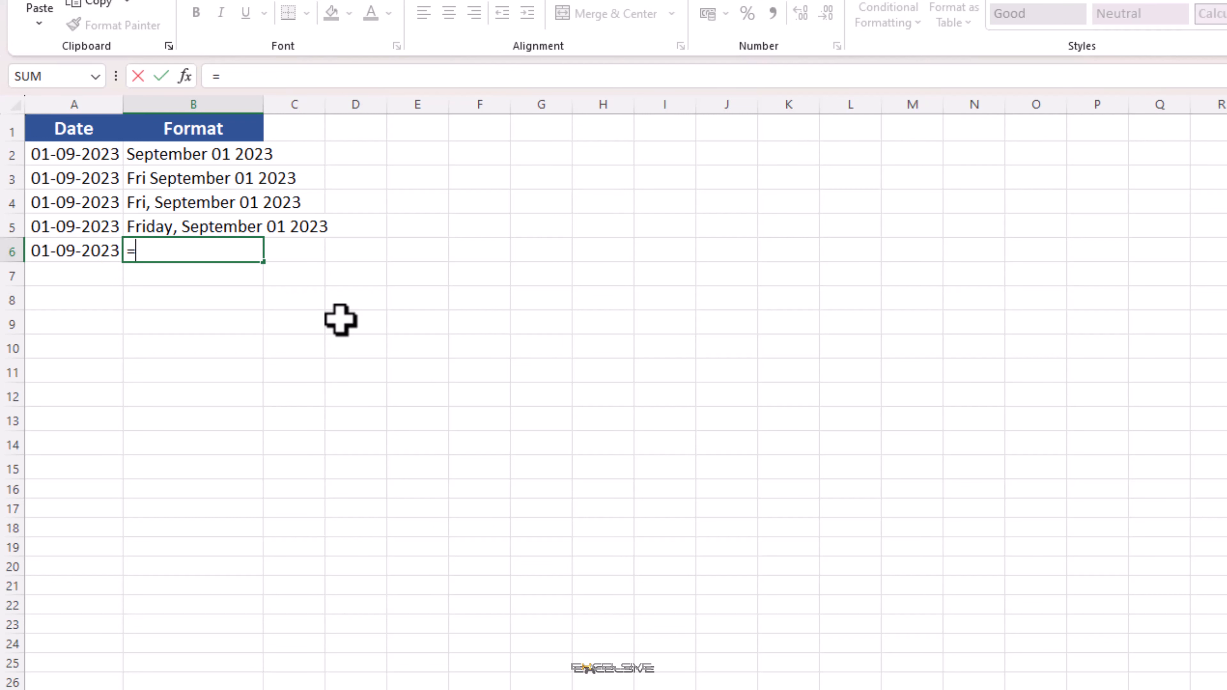
type("text")
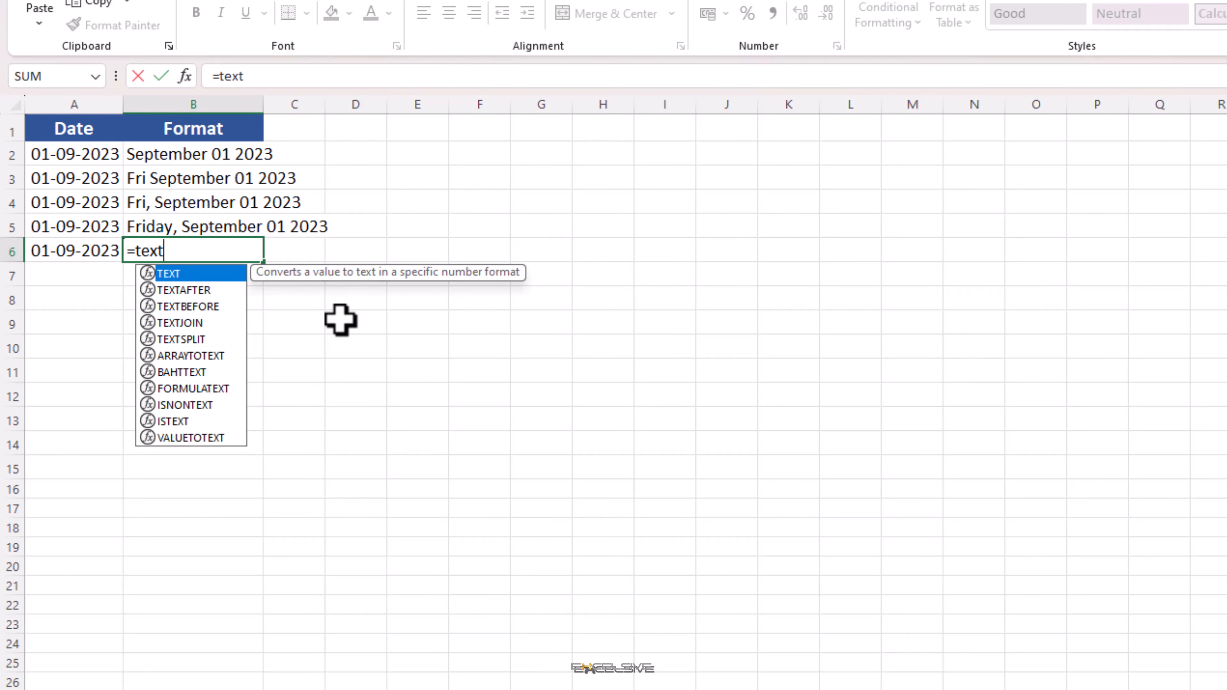
key("Tab")
key("Left")
type(",dddd")
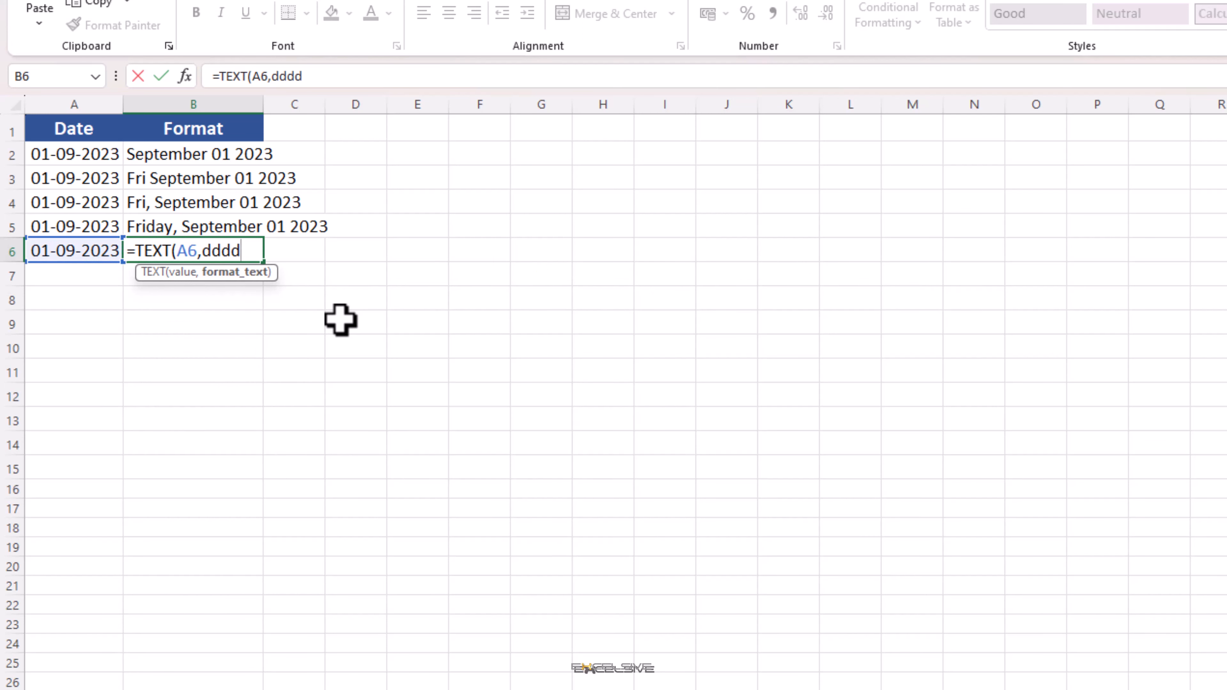
key("BackSpace")
key("BackSpace")
key("BackSpace")
key("BackSpace")
type("\"dddd")
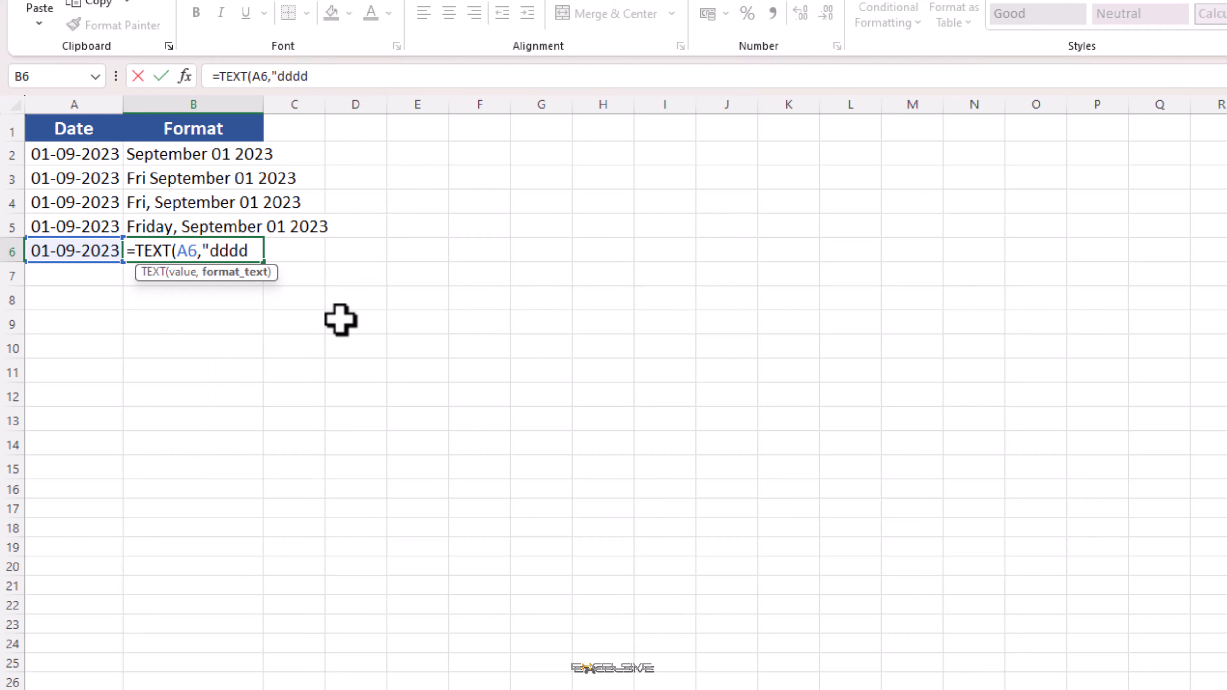
type("\")")
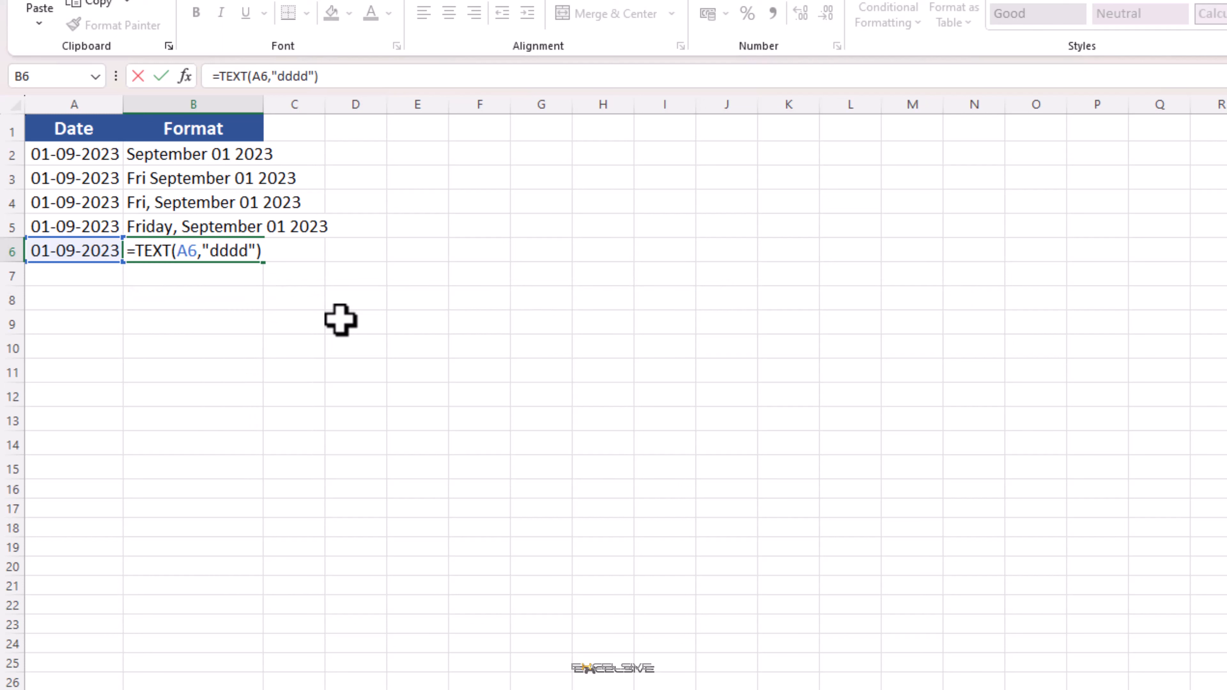
key("Return")
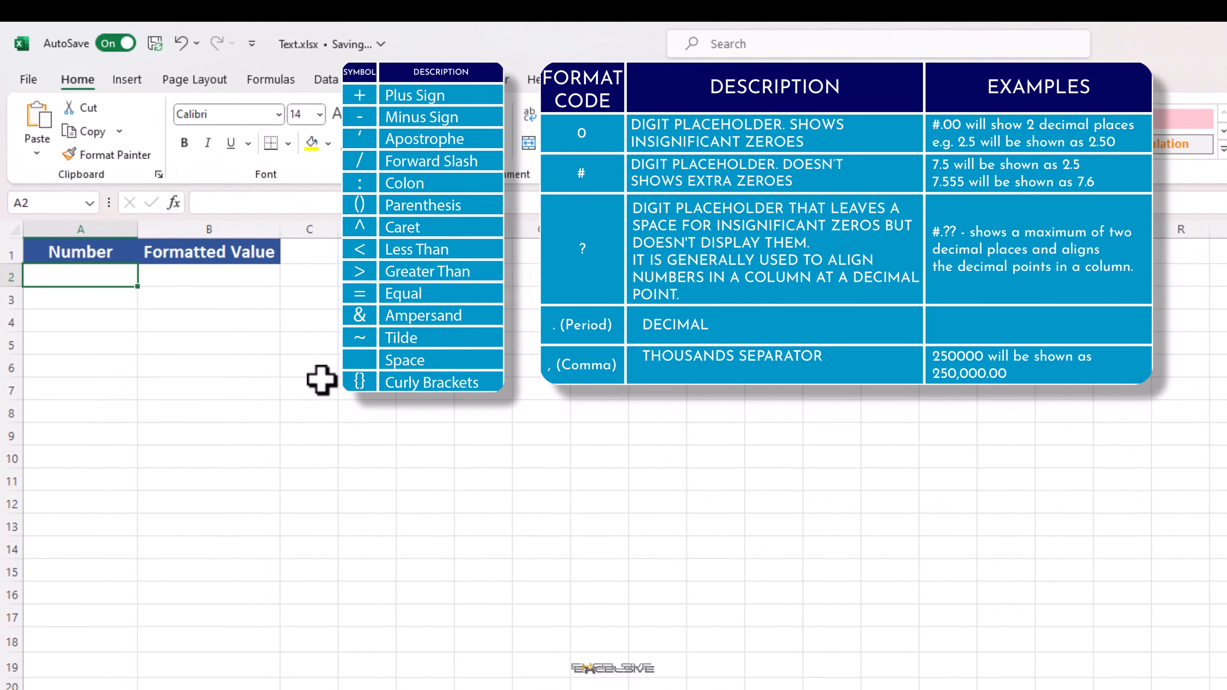
Step: Enter the number 7.5 in cell A2
type("7")
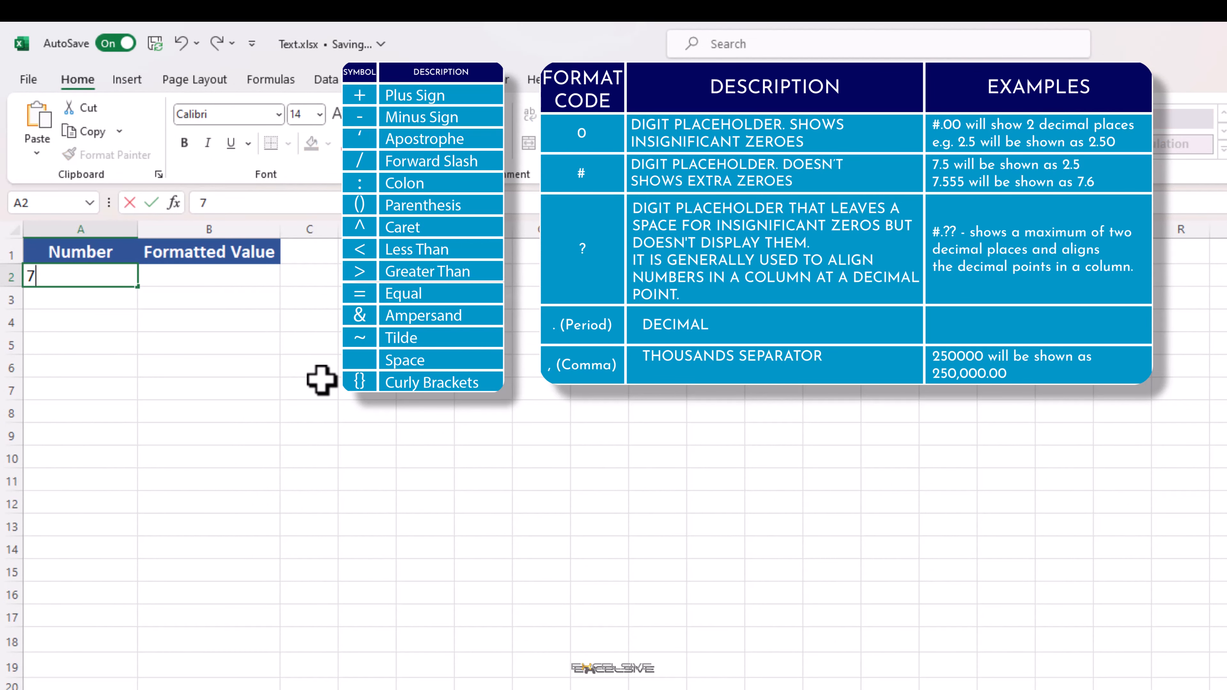
type(".5")
key("Tab")
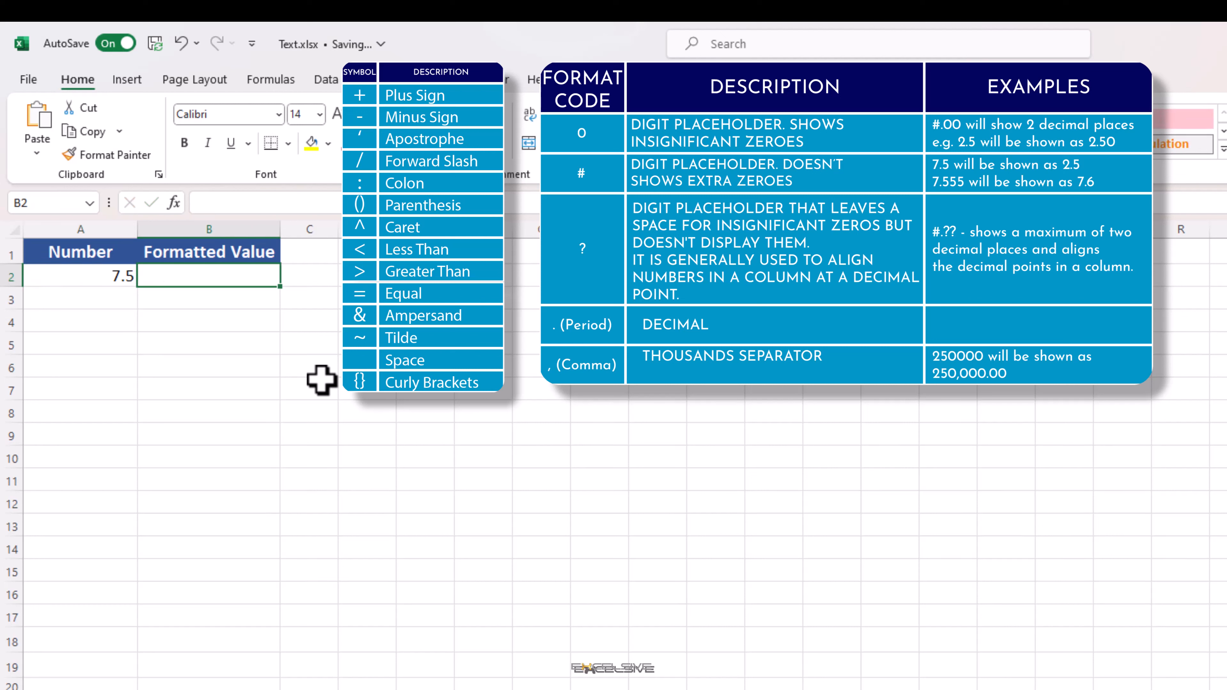
Step: Try entering the number in A2 as 7.50 with a trailing zero
key("Left")
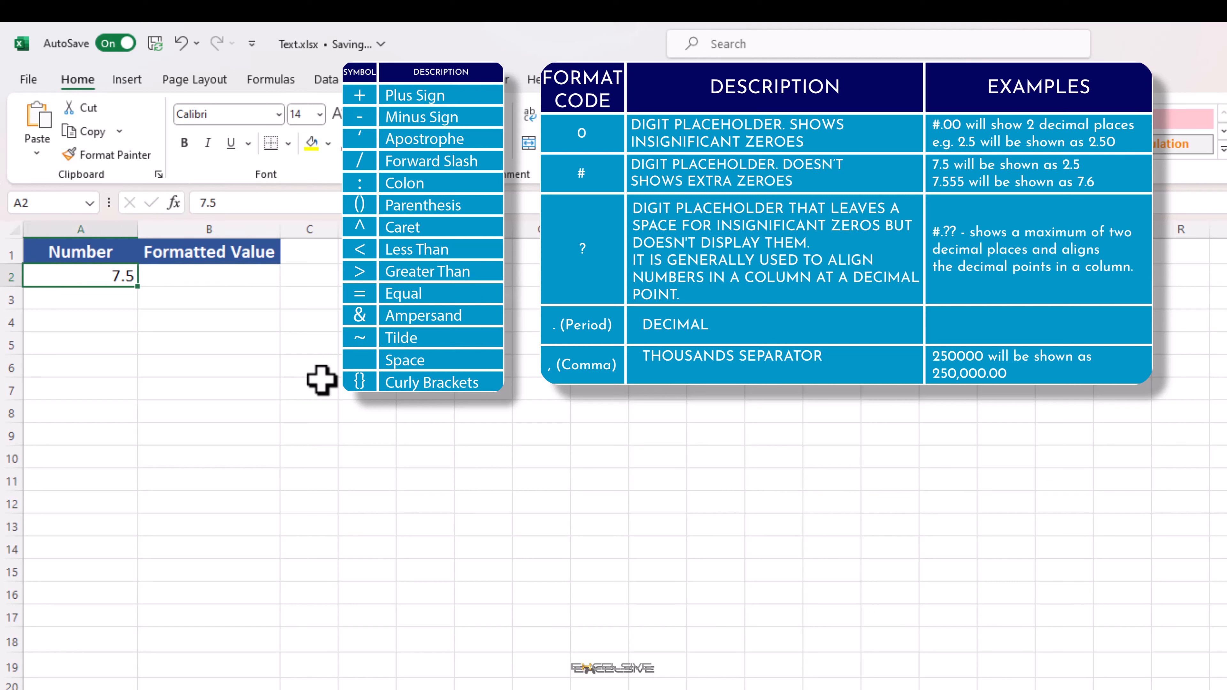
type("7.50")
key("Return")
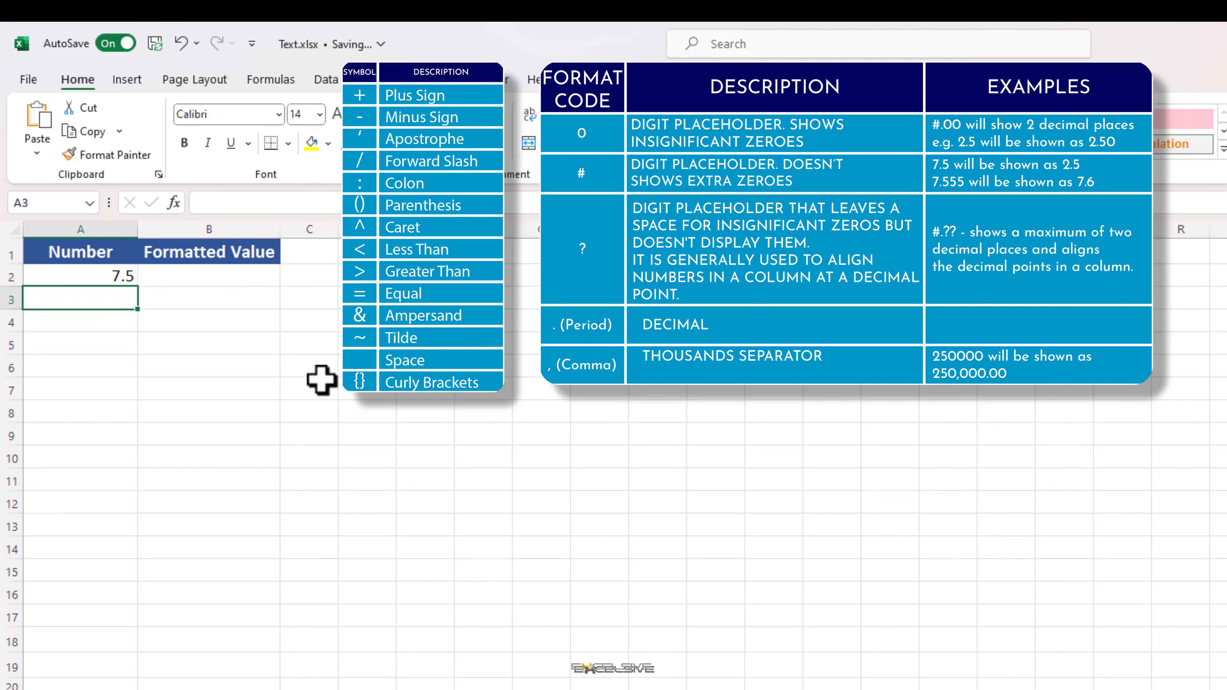
key("Up")
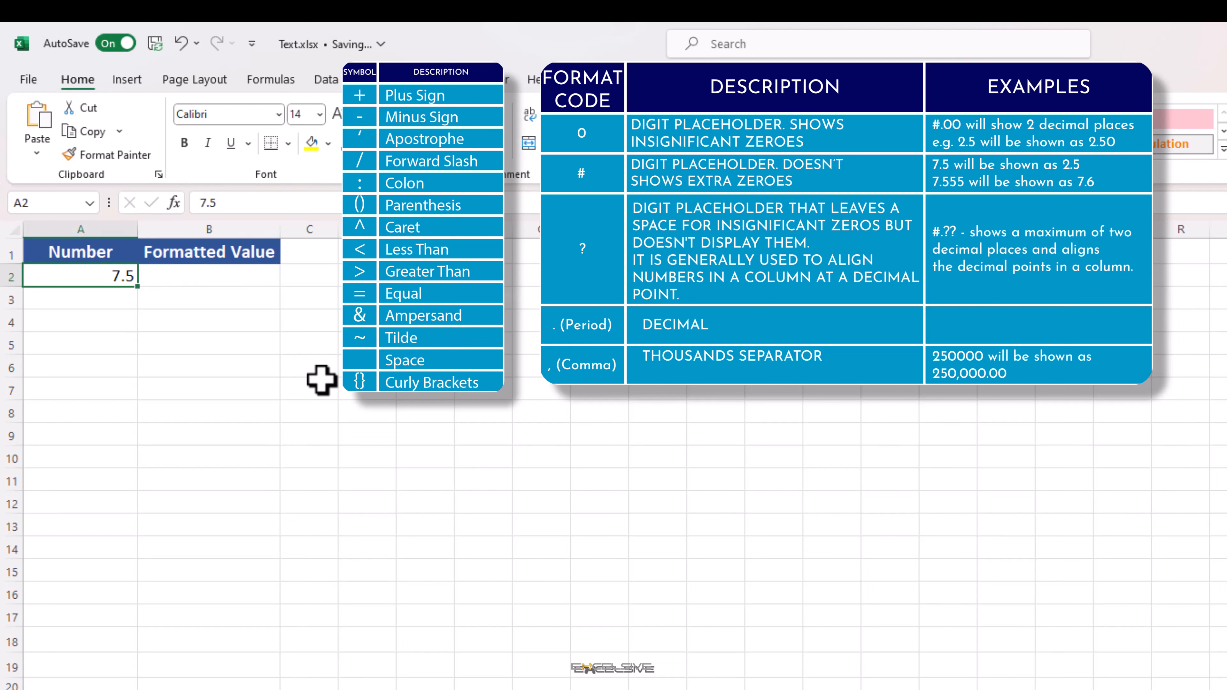
Step: Enter =TEXT(A2,"0.00") in B2 to format the number with two decimal places
key("Right")
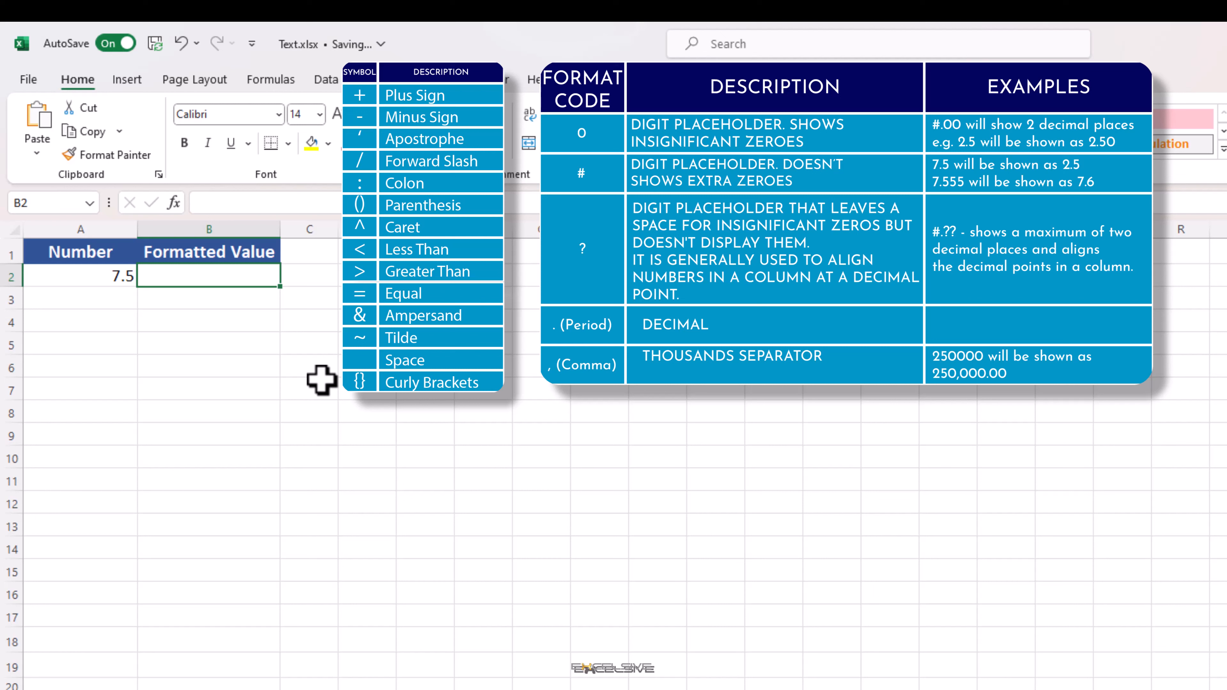
type("=")
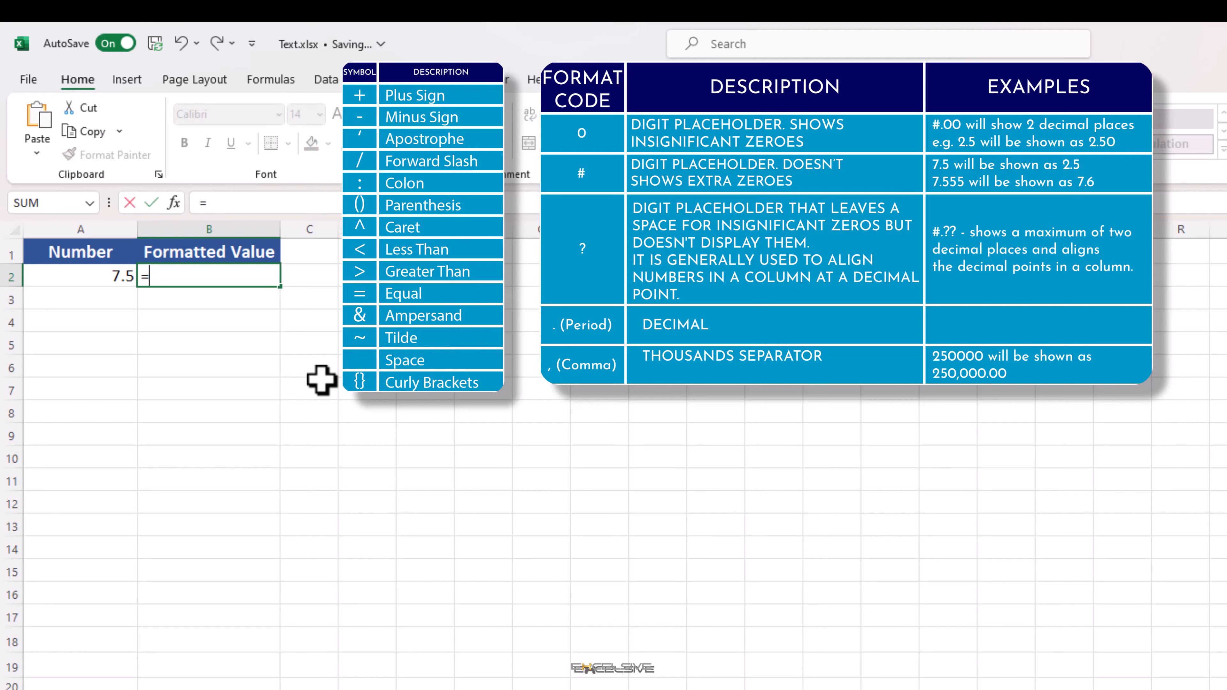
type("text(")
key("Left")
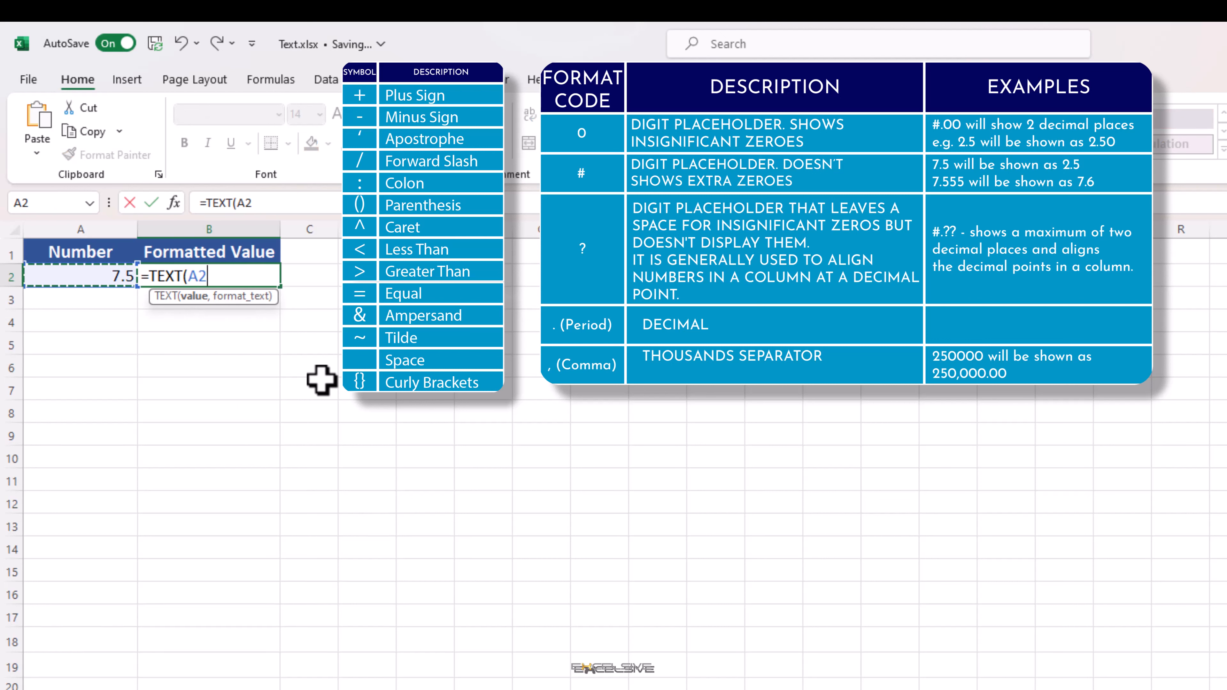
type(",")
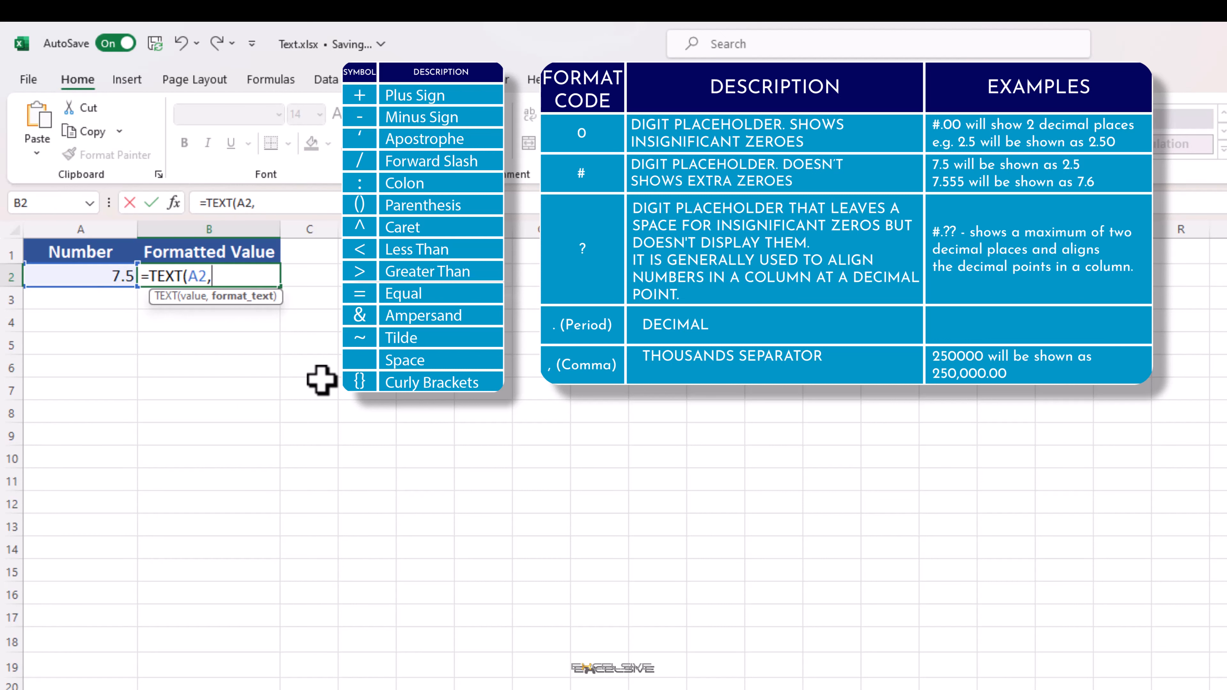
type("\"0.00\")")
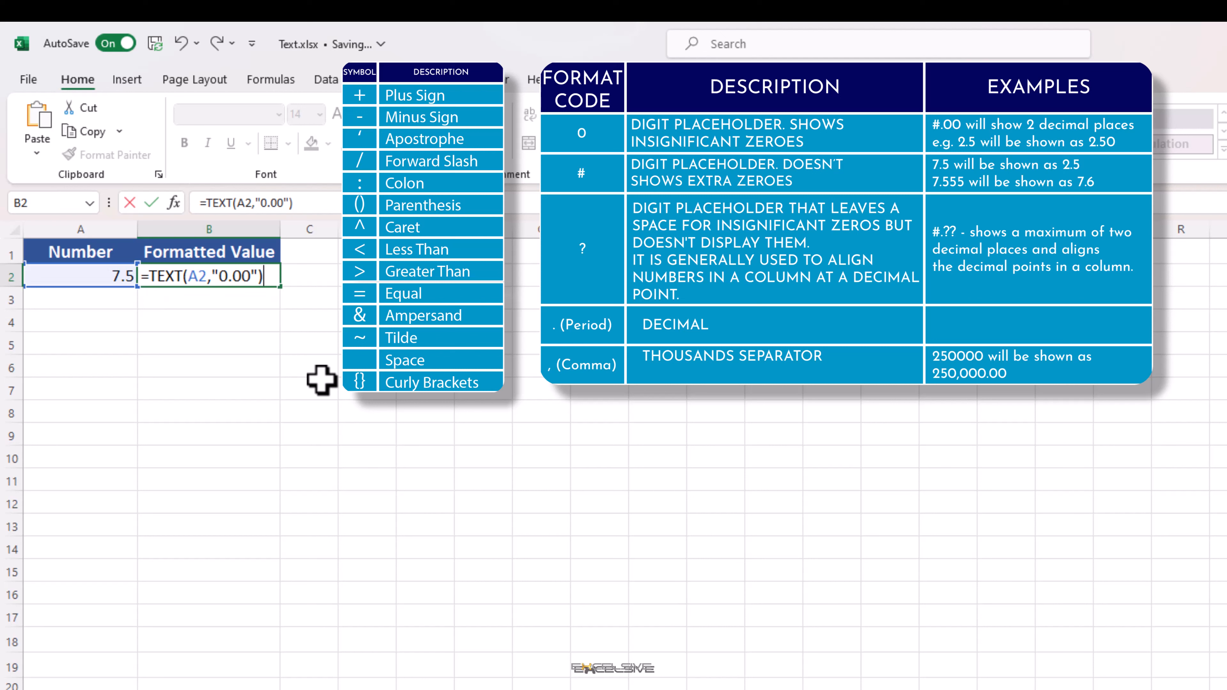
key("Return")
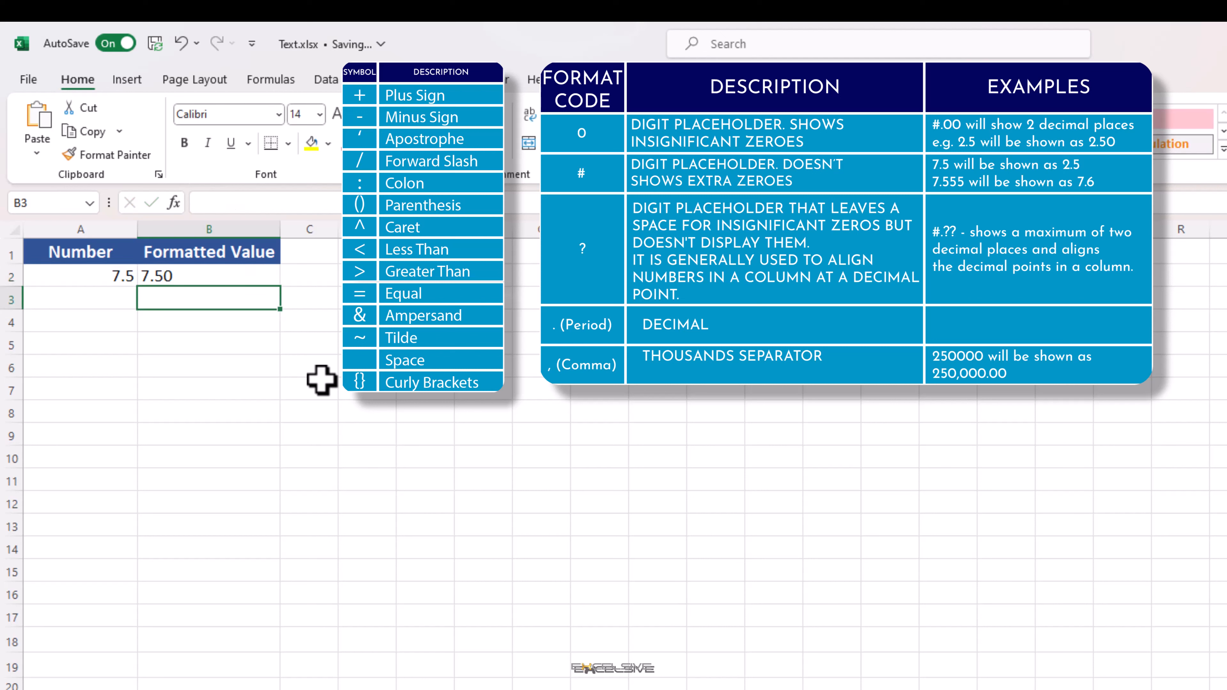
Step: Enter 7.5 in A3 and the formula =TEXT(A3,"#%") in B3 to format it as a percentage
key("Left")
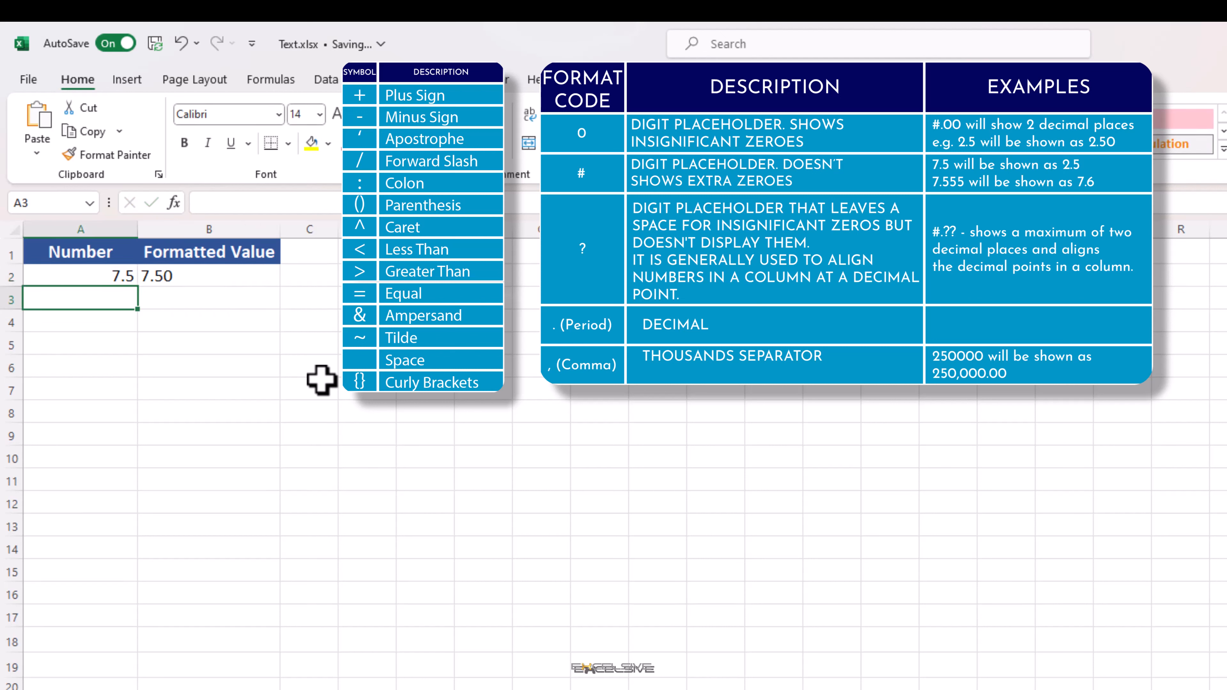
type("7.5")
key("Tab")
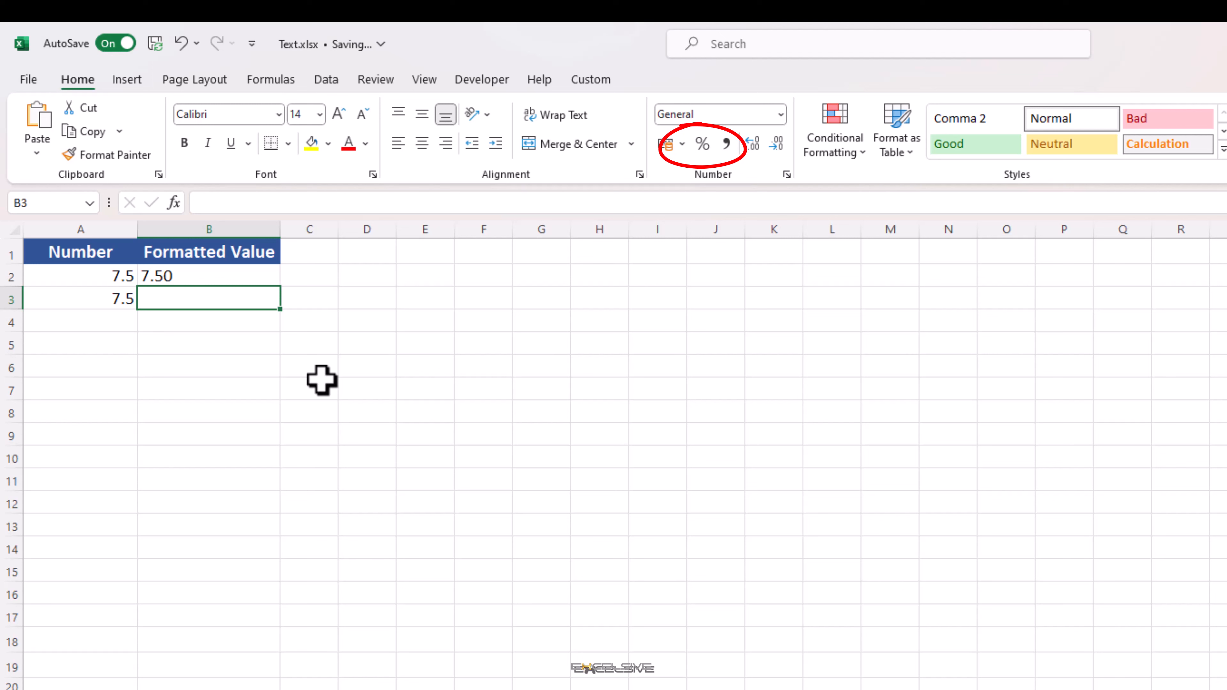
type("=TEXT(")
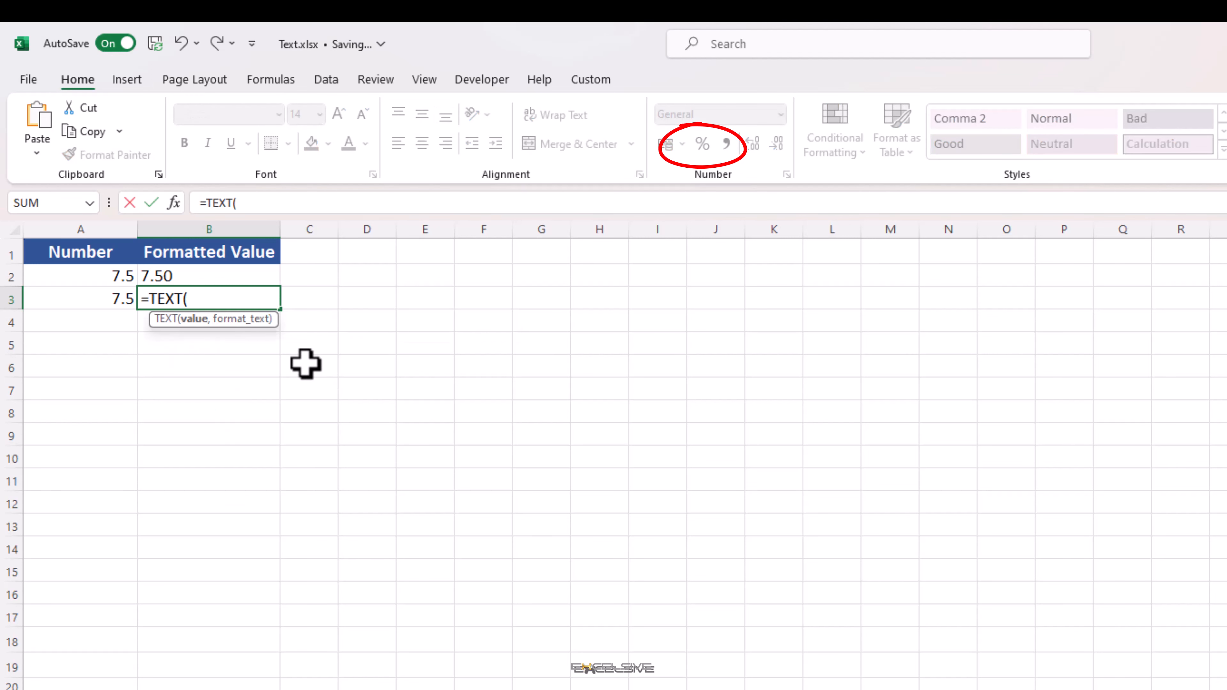
key("Left")
type(",")
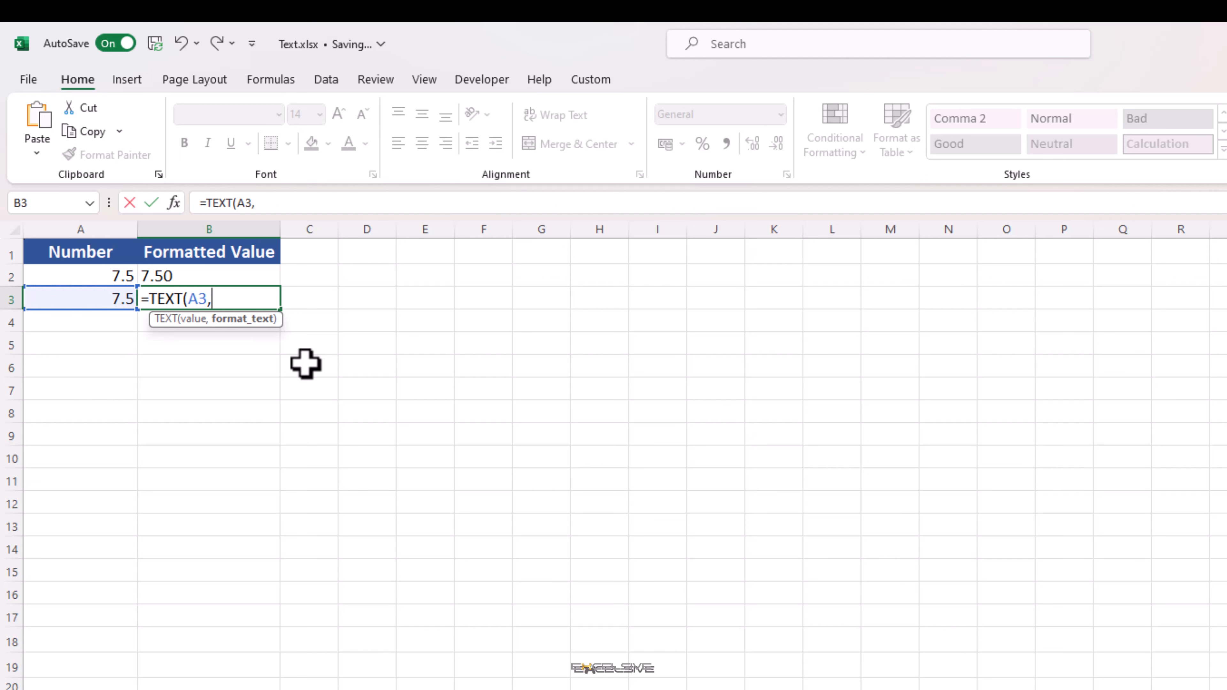
type("\"#%\"")
key("Return")
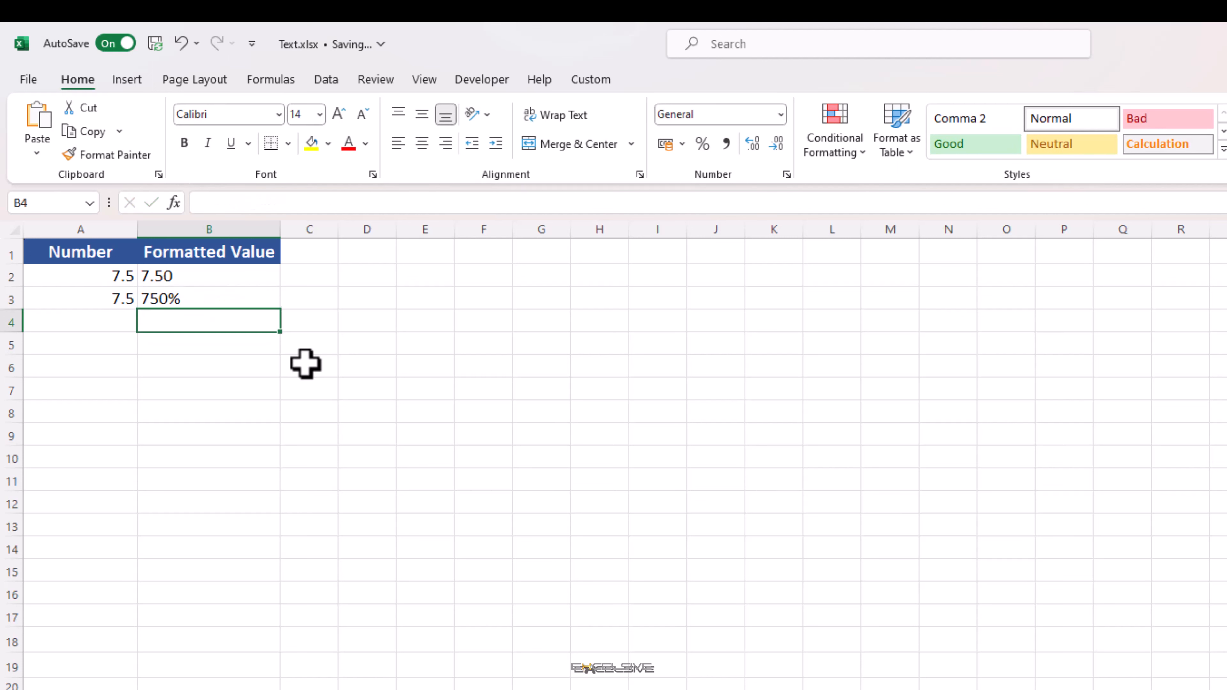
Step: Fill the number from A3 down into A4 and enter =TEXT(A4,"$#,##0.00") in B4 for a currency format
key("Left")
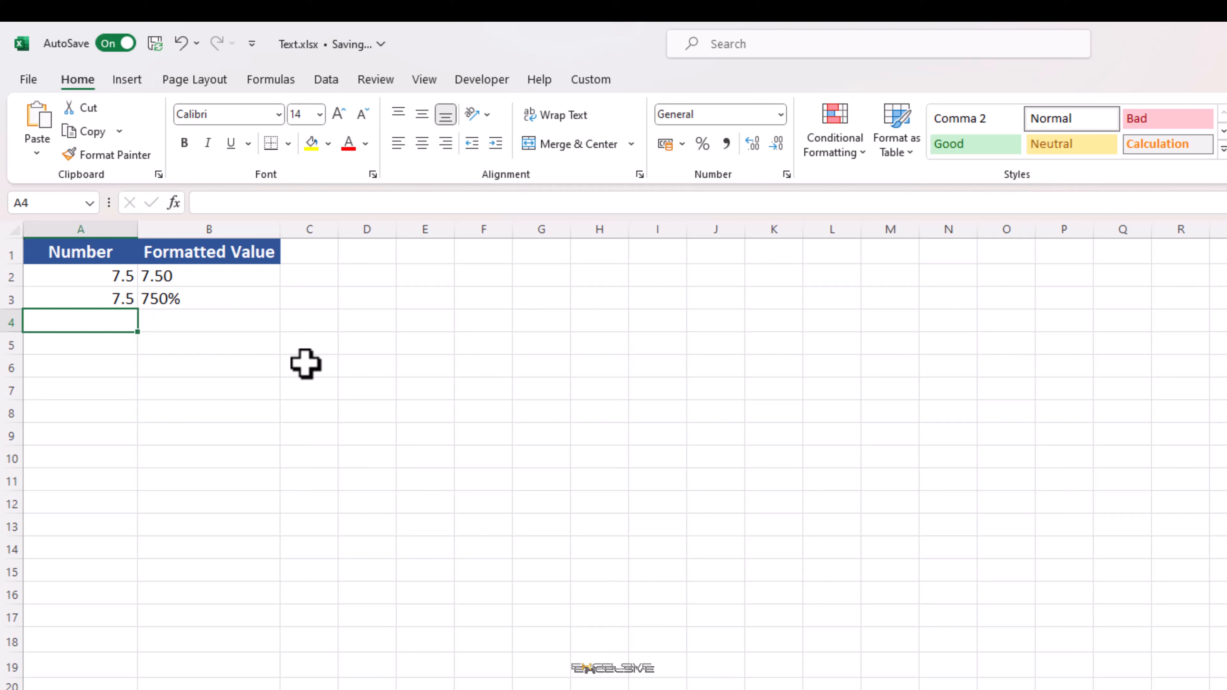
key("ctrl+d")
key("Right")
type("=te")
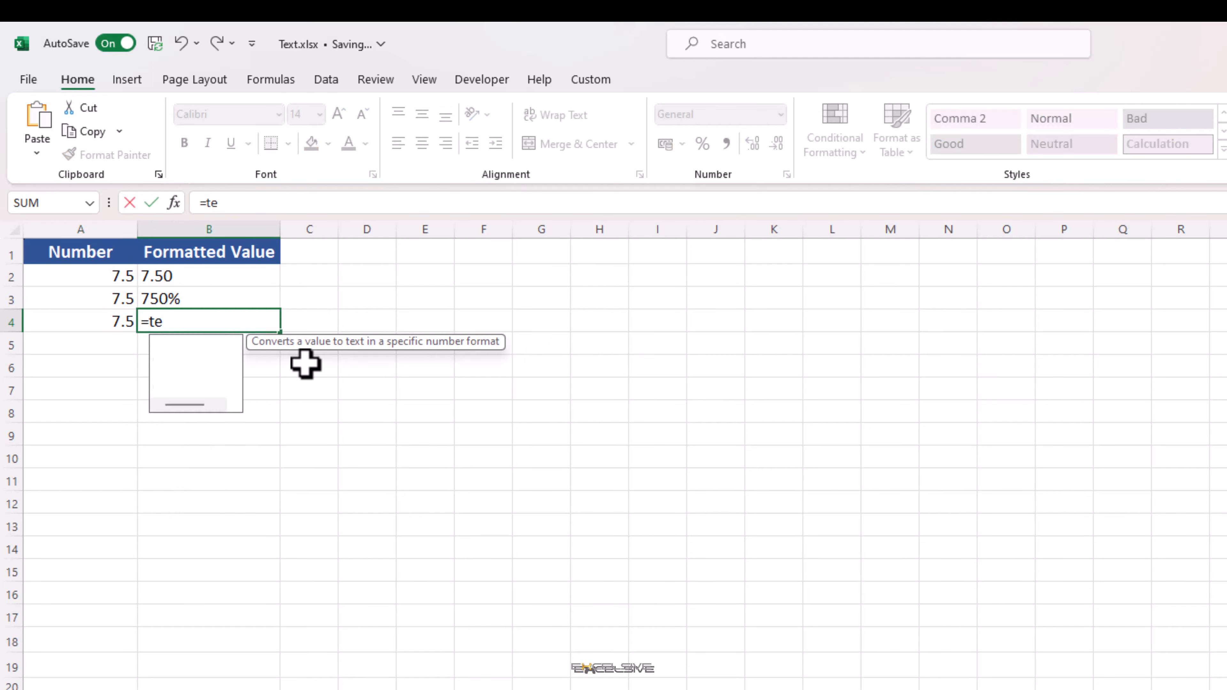
key("Tab")
key("Left")
type(",")
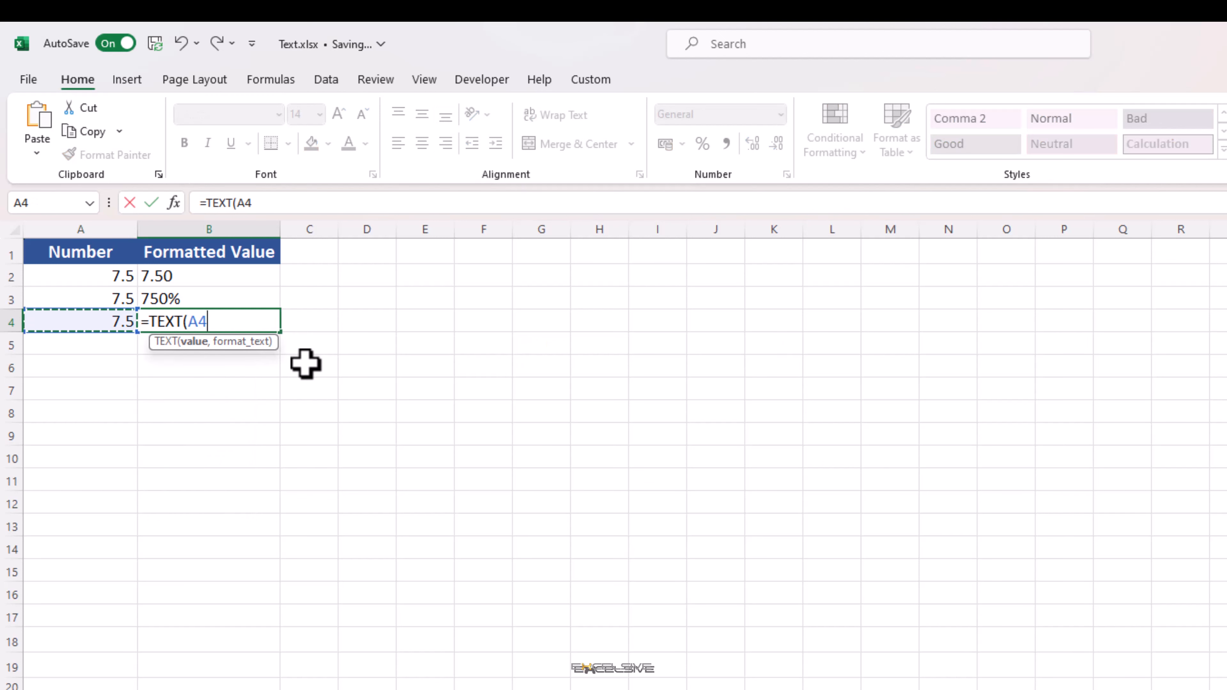
type("\"")
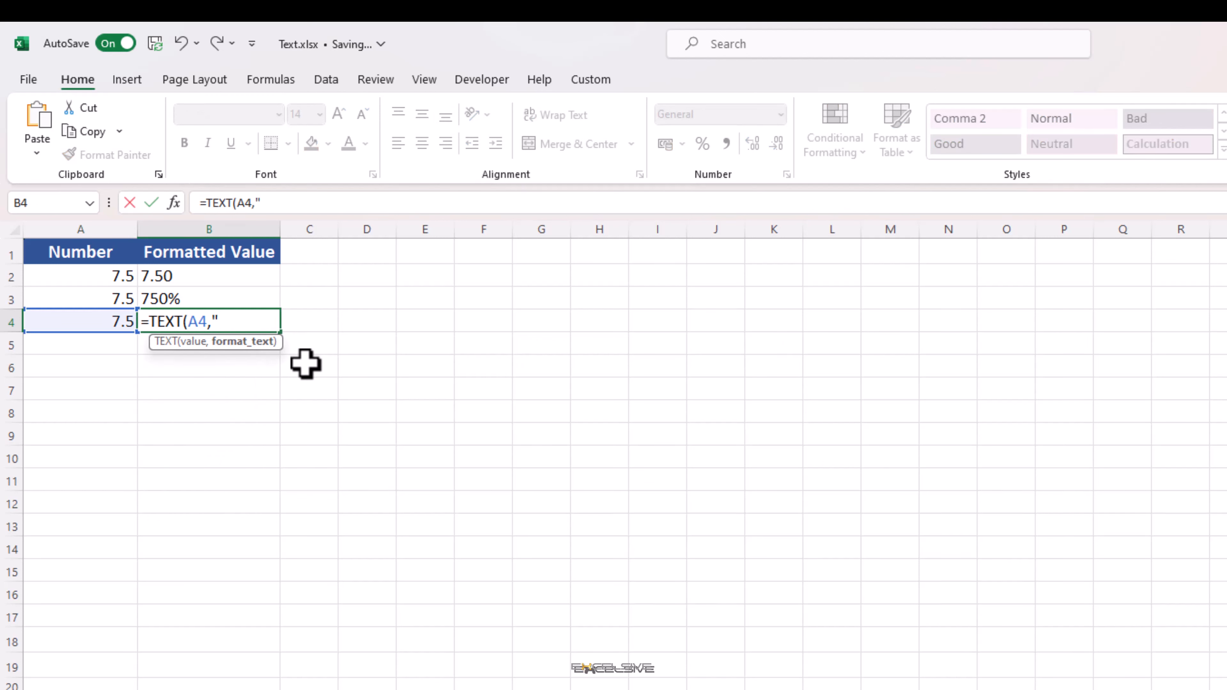
type("#")
key("BackSpace")
type("$#,##0.")
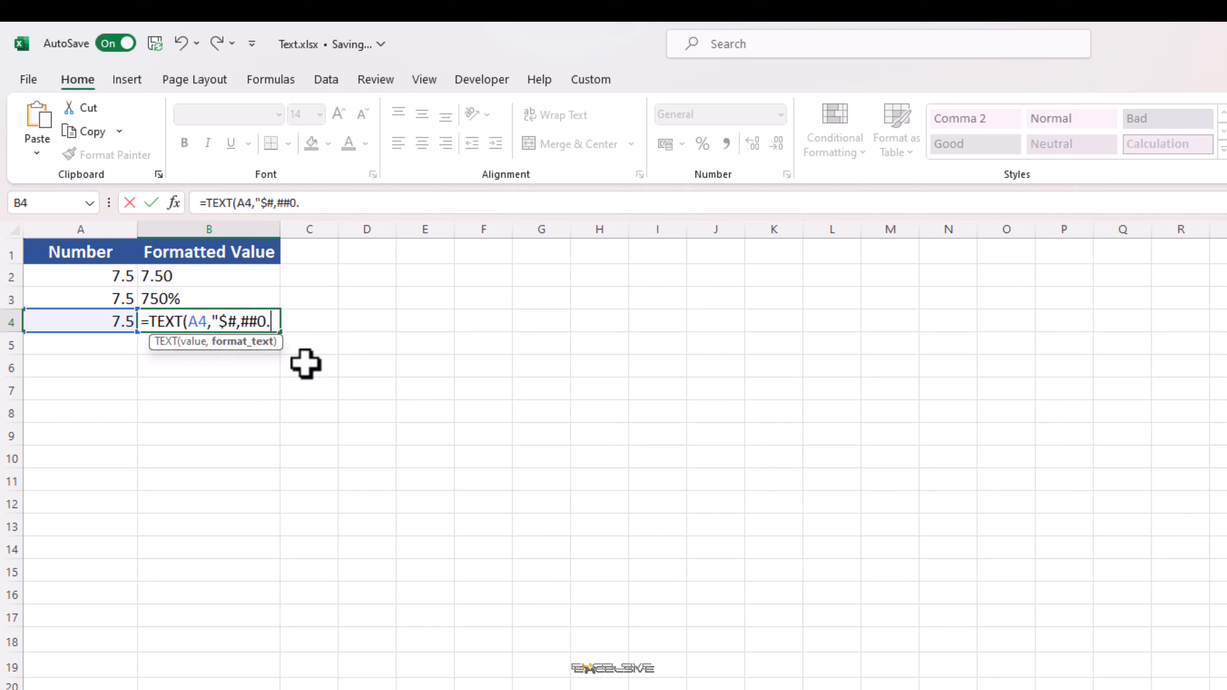
type("00\")")
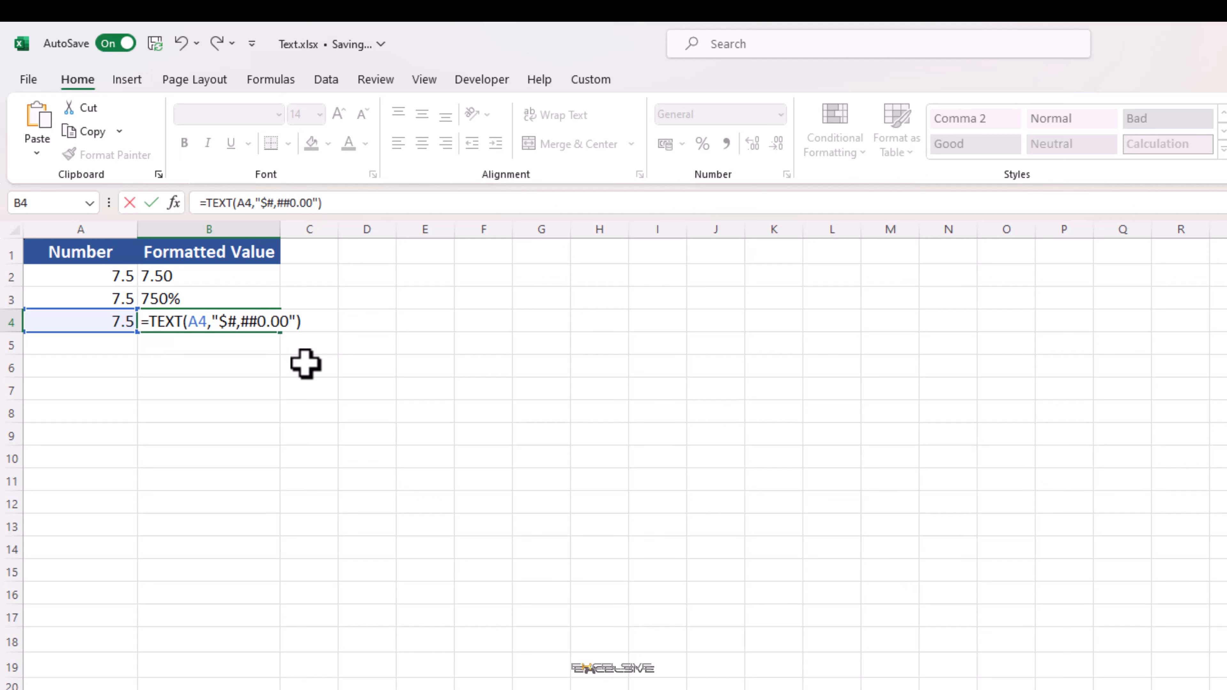
key("Return")
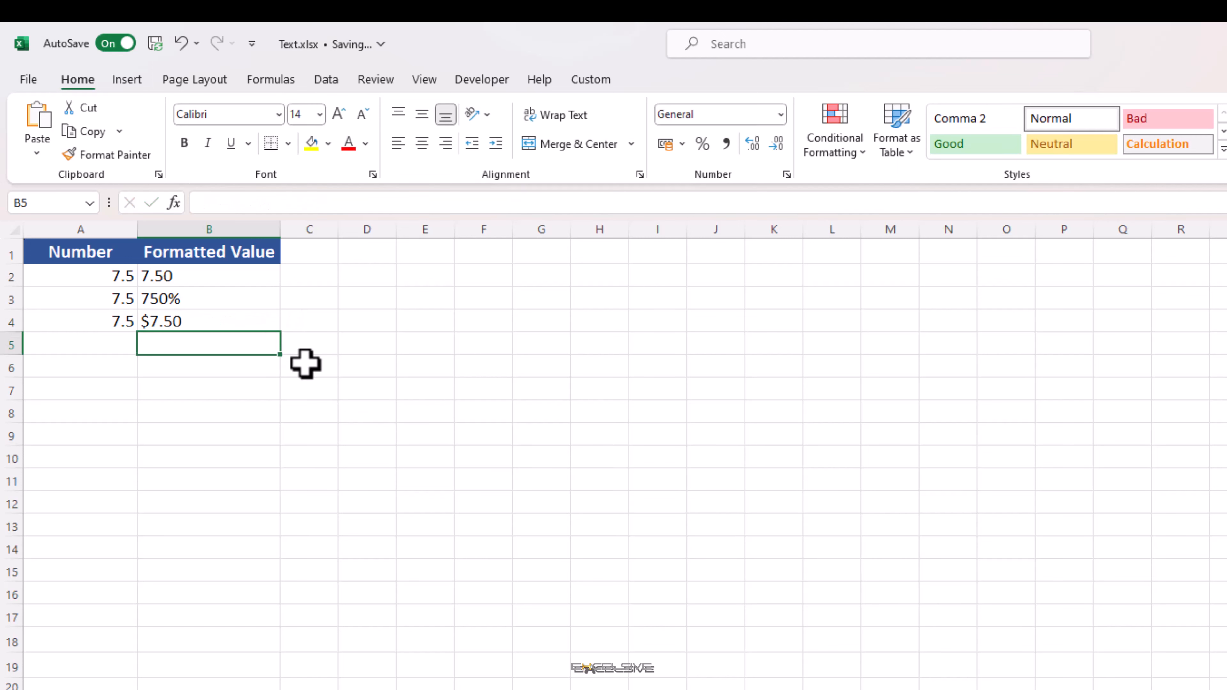
Step: Change the number in A4 to 9500
key("Left")
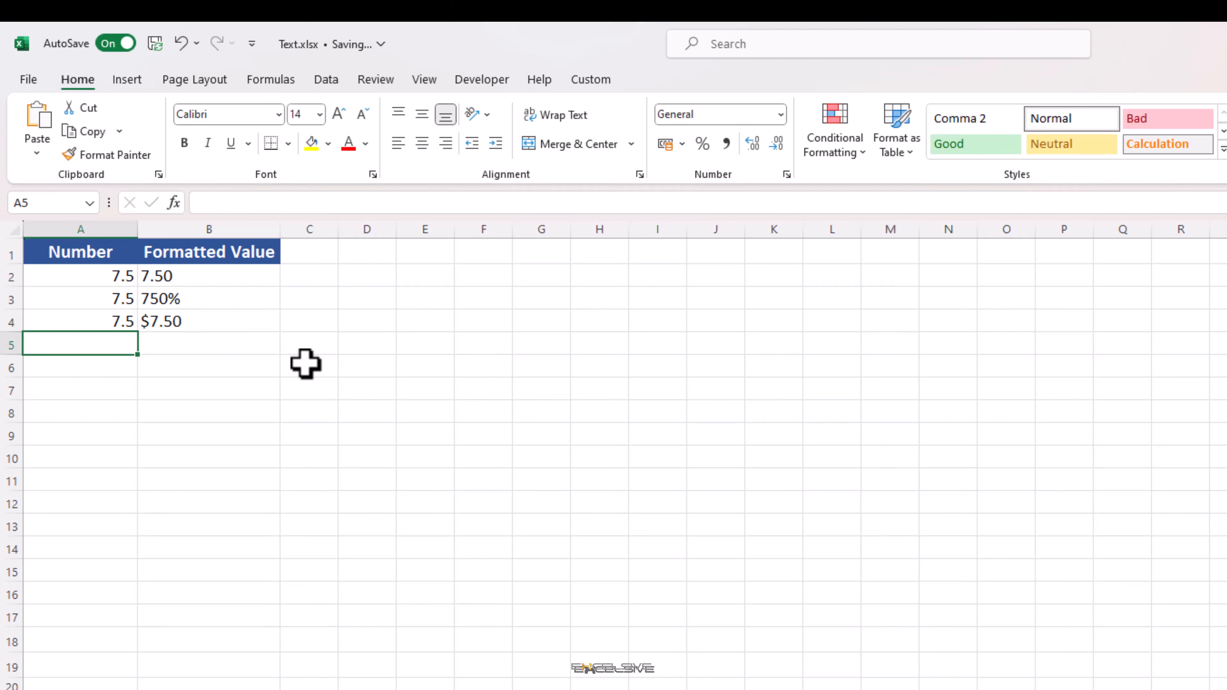
key("Up")
type("9500")
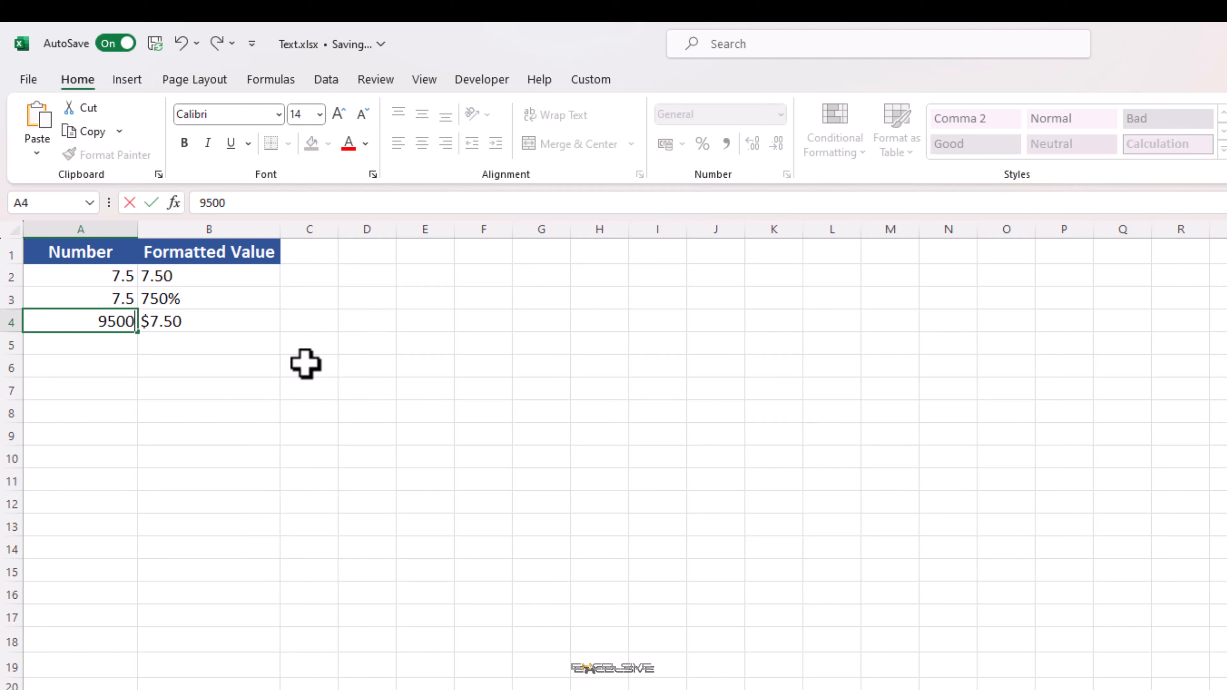
key("Return")
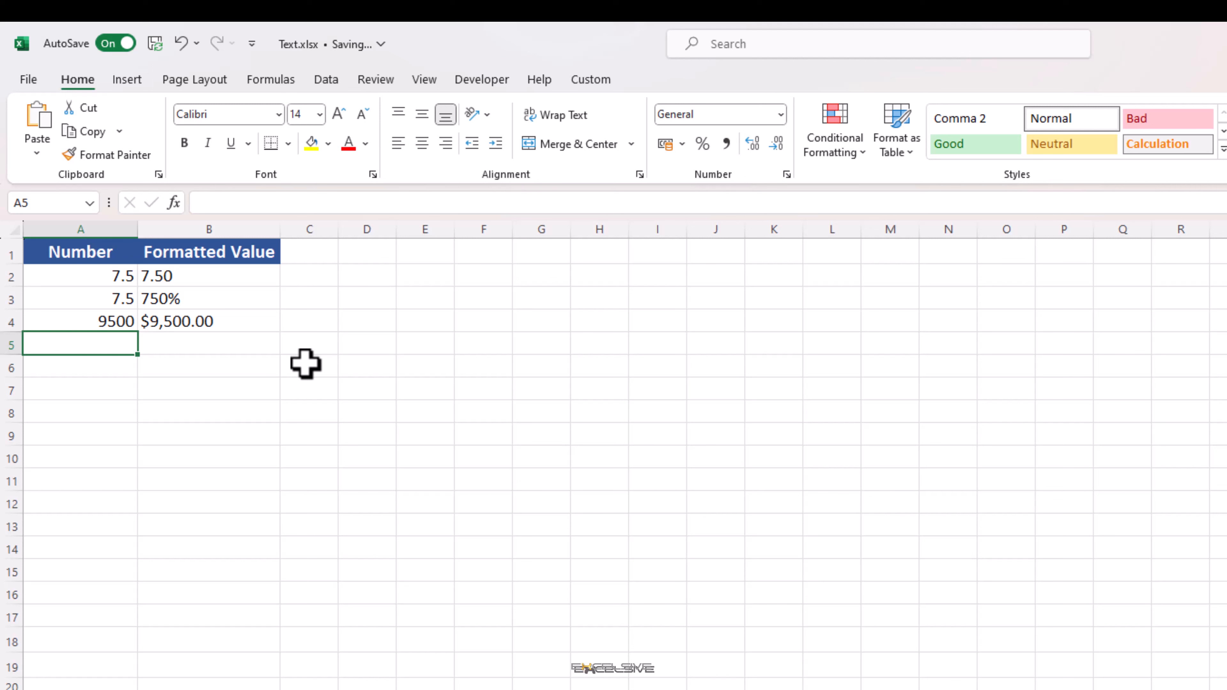
Step: Fill the number and the currency TEXT formula from row 4 down into A5 and B5
key("ctrl+d")
key("Right")
key("ctrl+d")
Step: Insert a minus sign before the dollar sign in B5 so the formula reads =TEXT(A5,"-$#,##0.00")
key("F2")
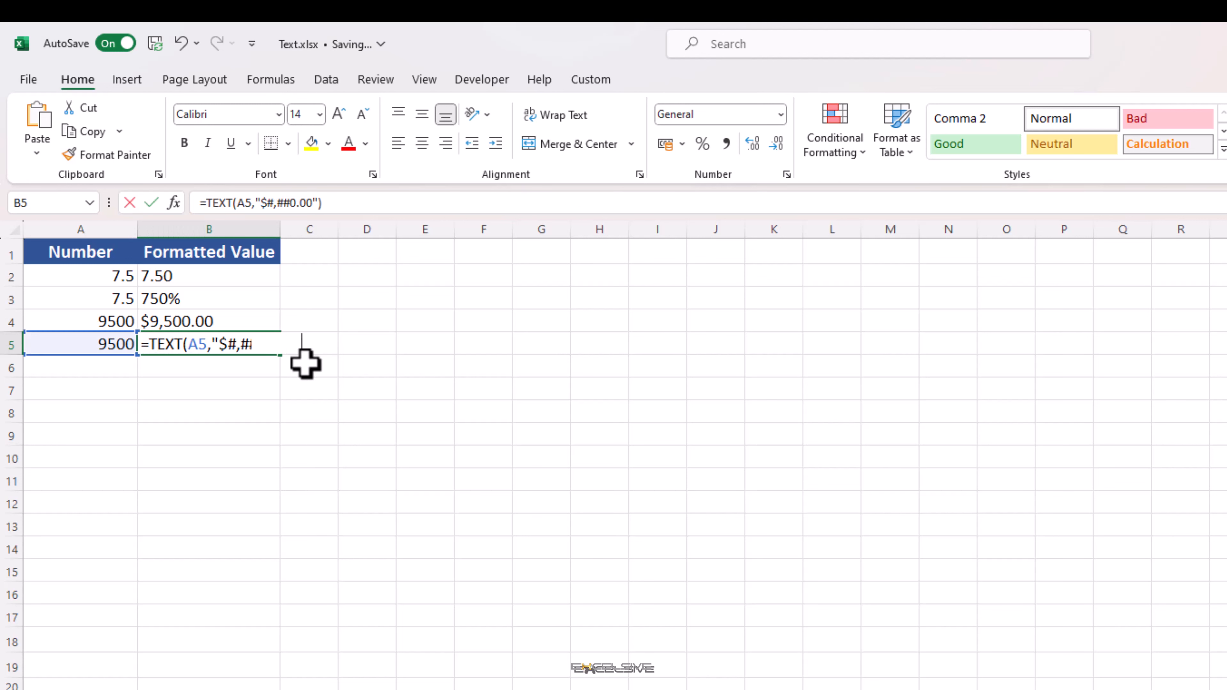
key("Left")
key("Left")
key("Left")
key("Left")
key("Left")
key("Left")
key("Left")
key("Left")
key("Left")
key("Left")
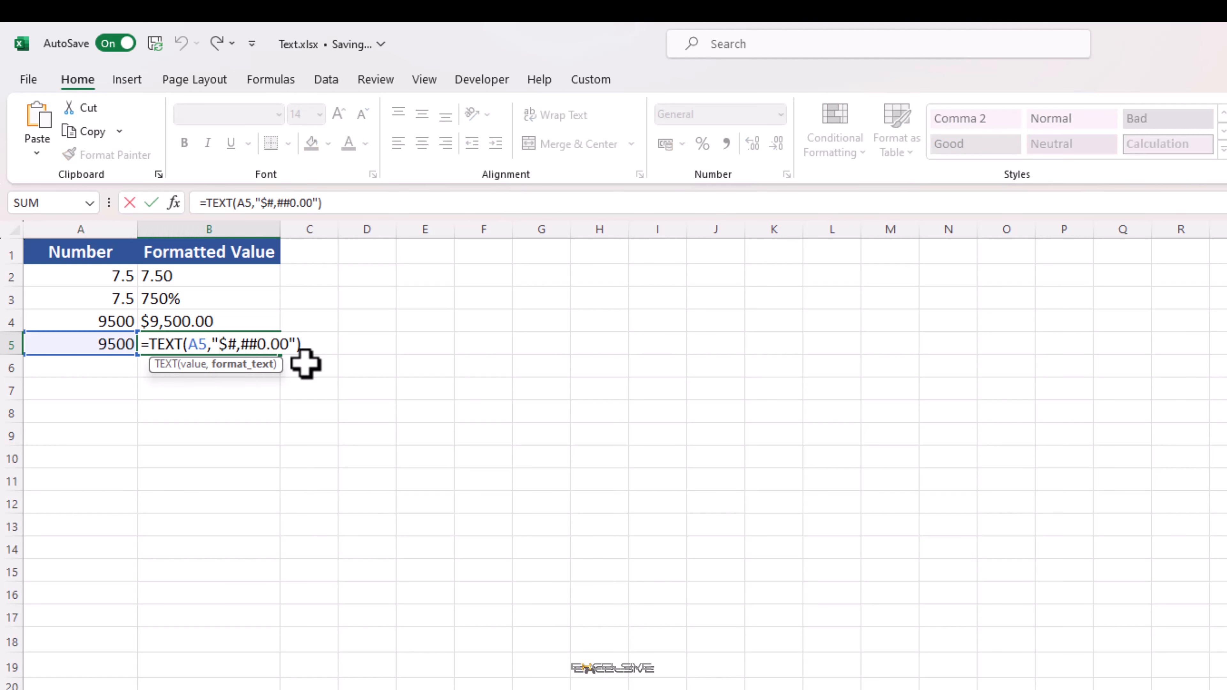
type("-")
key("Return")
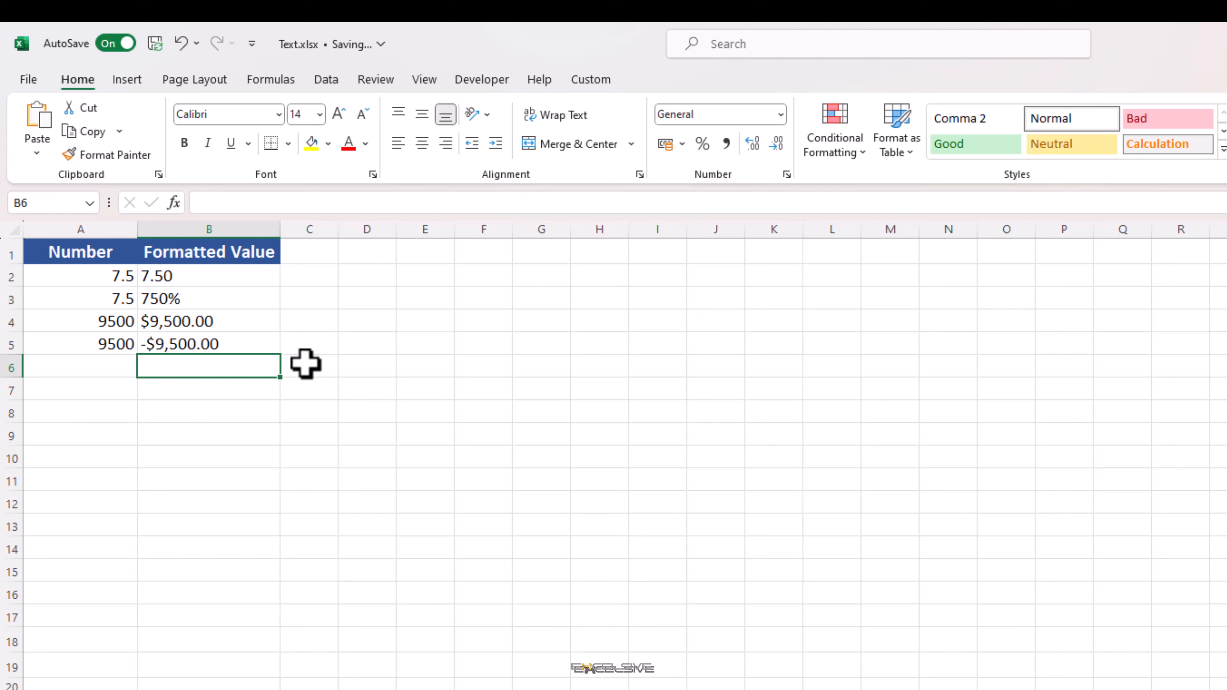
Step: Replace the minus sign in the B5 format code with a plus sign so the formula reads =TEXT(A5,"+$#,##0.00")
key("Up")
key("F2")
key("Left")
key("Left")
key("Left")
key("Left")
key("Left")
key("Left")
key("Left")
key("Left")
key("Left")
key("Left")
key("Left")
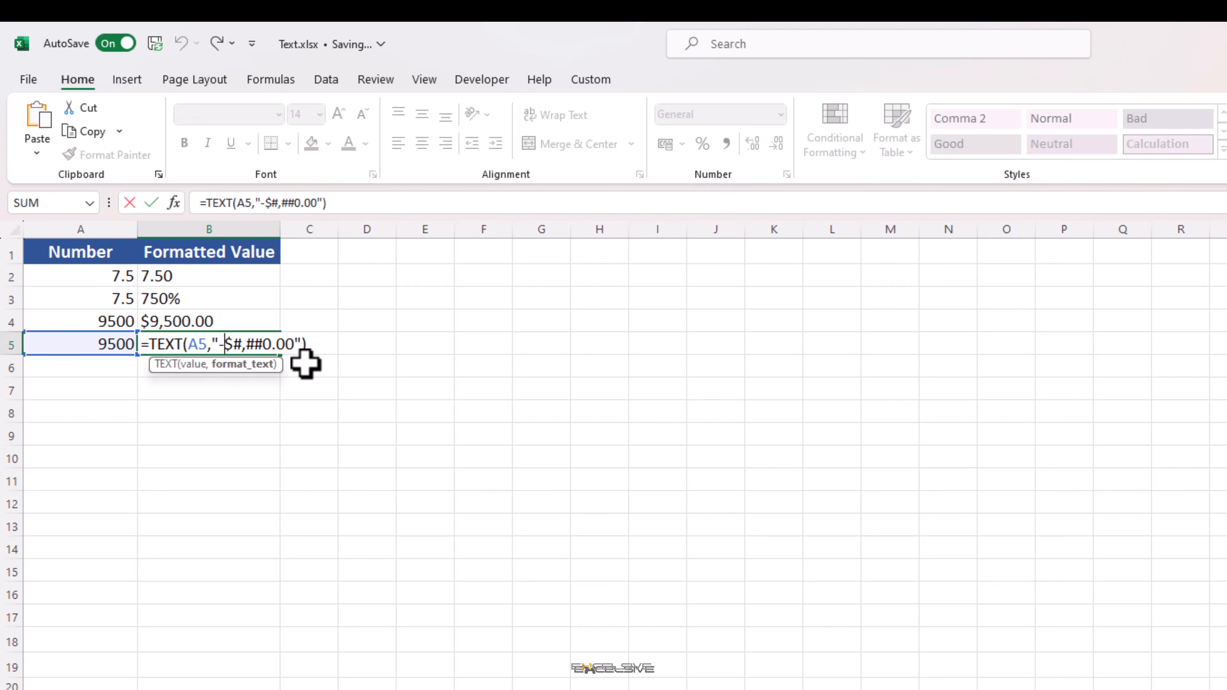
key("BackSpace")
type("+")
key("Return")
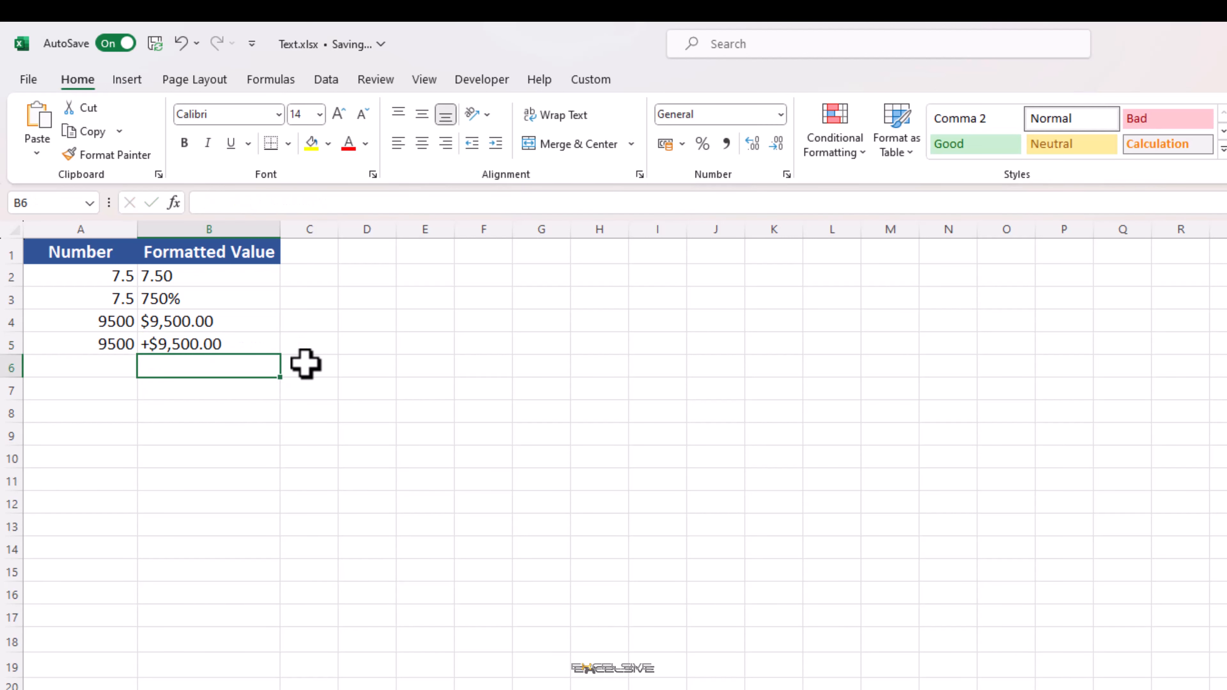
Step: Enter 7.5 in A6 and the fraction formula =TEXT(A6,"# ?/?") in B6
key("Left")
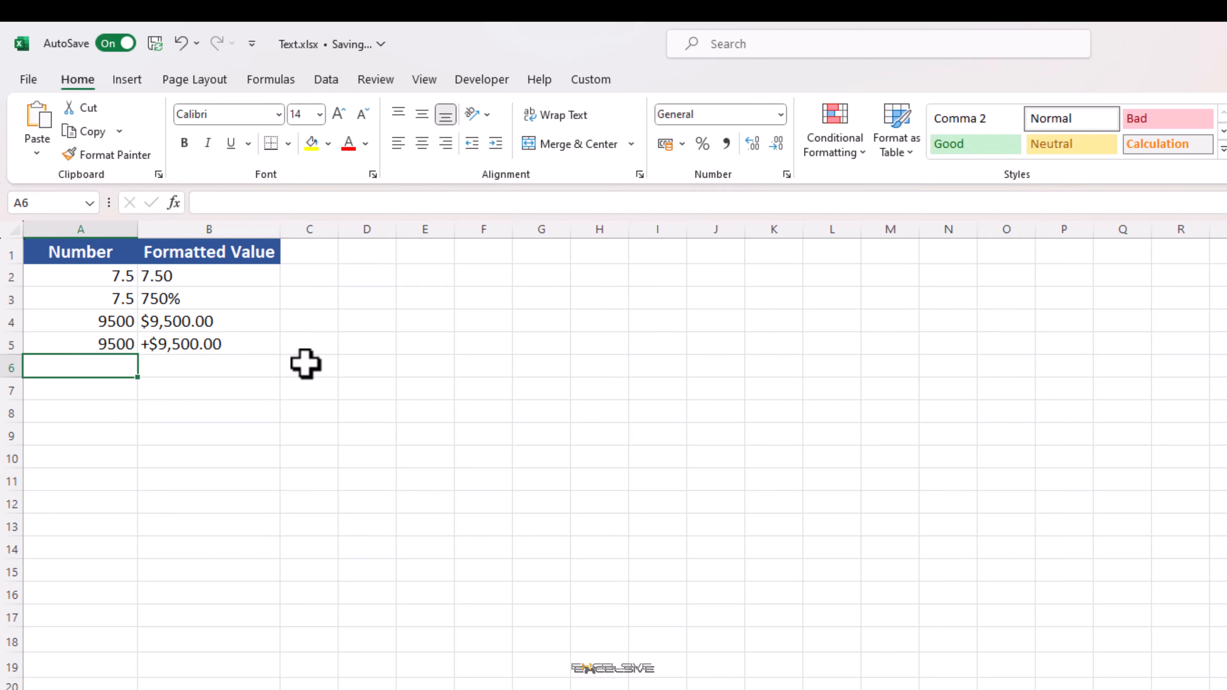
type("7.5")
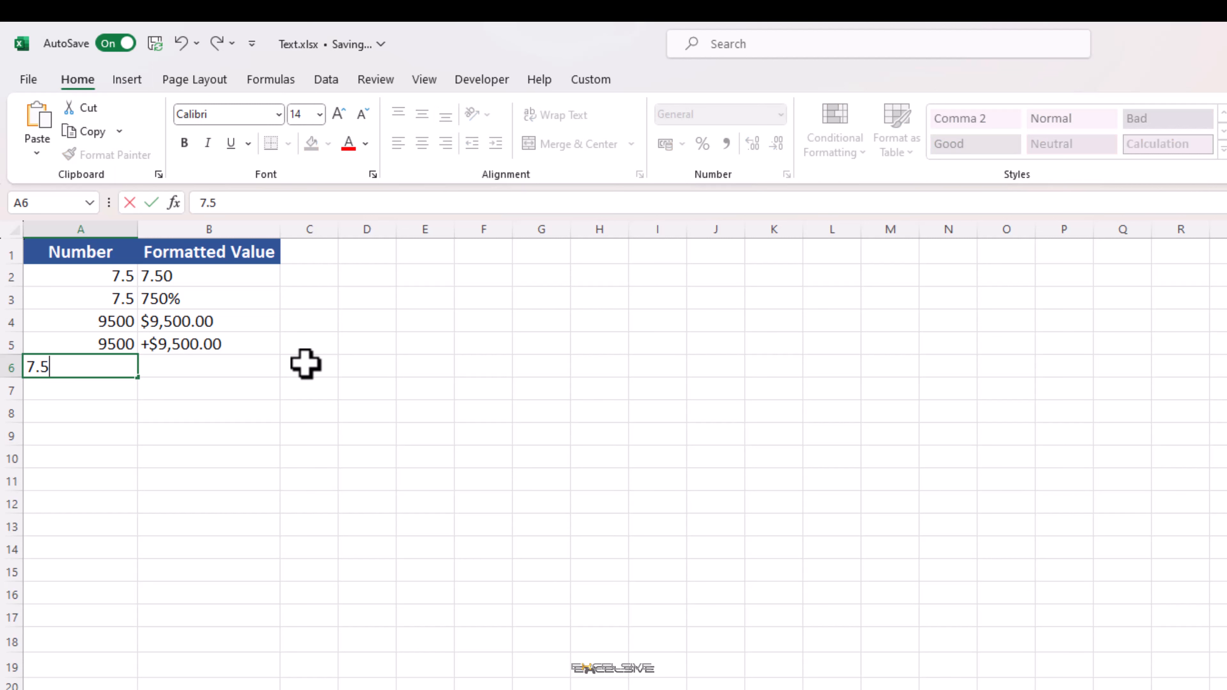
key("Tab")
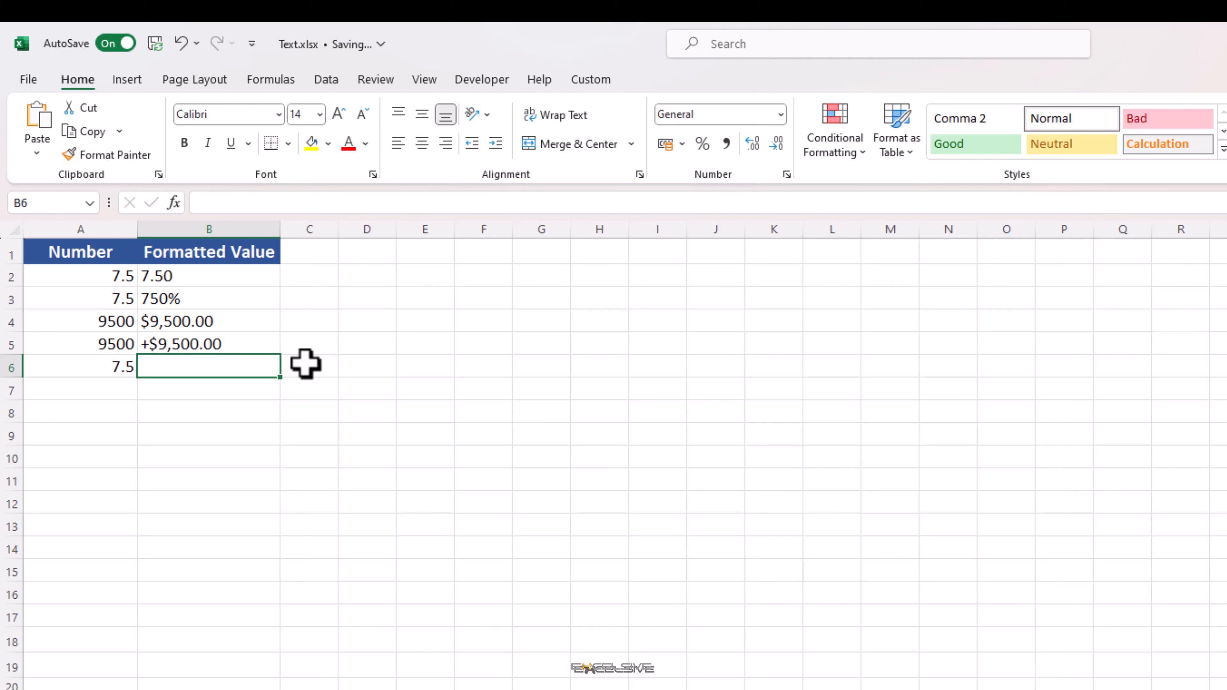
type("=text")
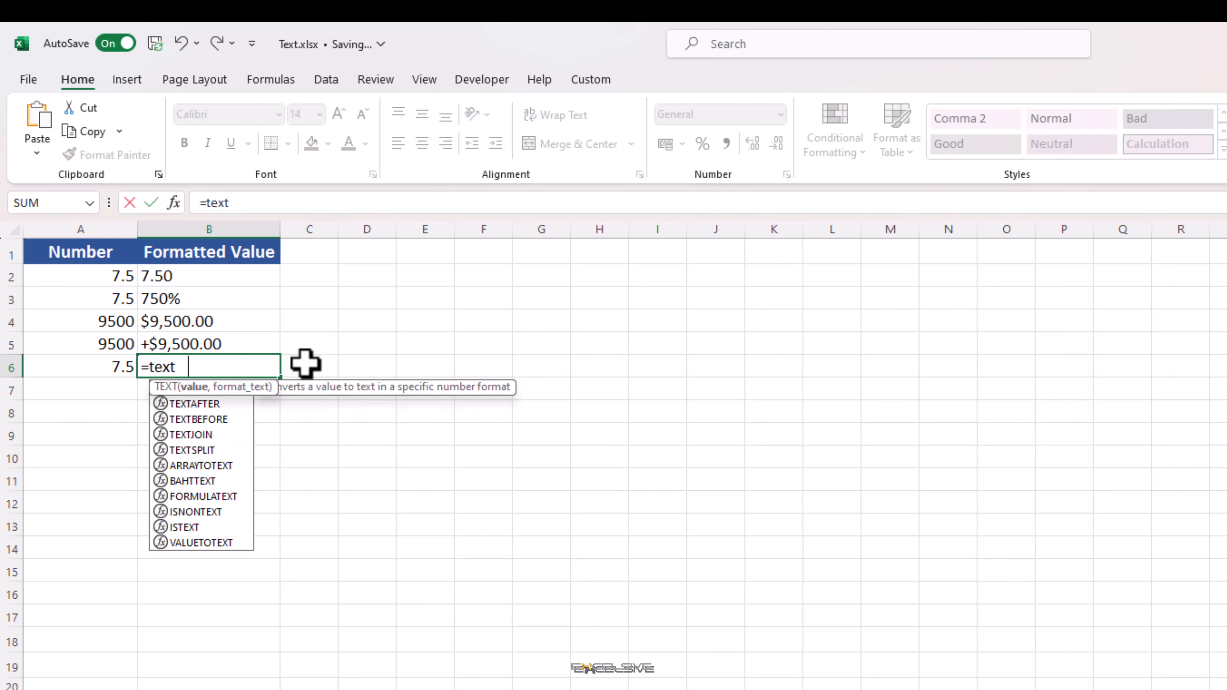
key("Tab")
key("Left")
type(",\"")
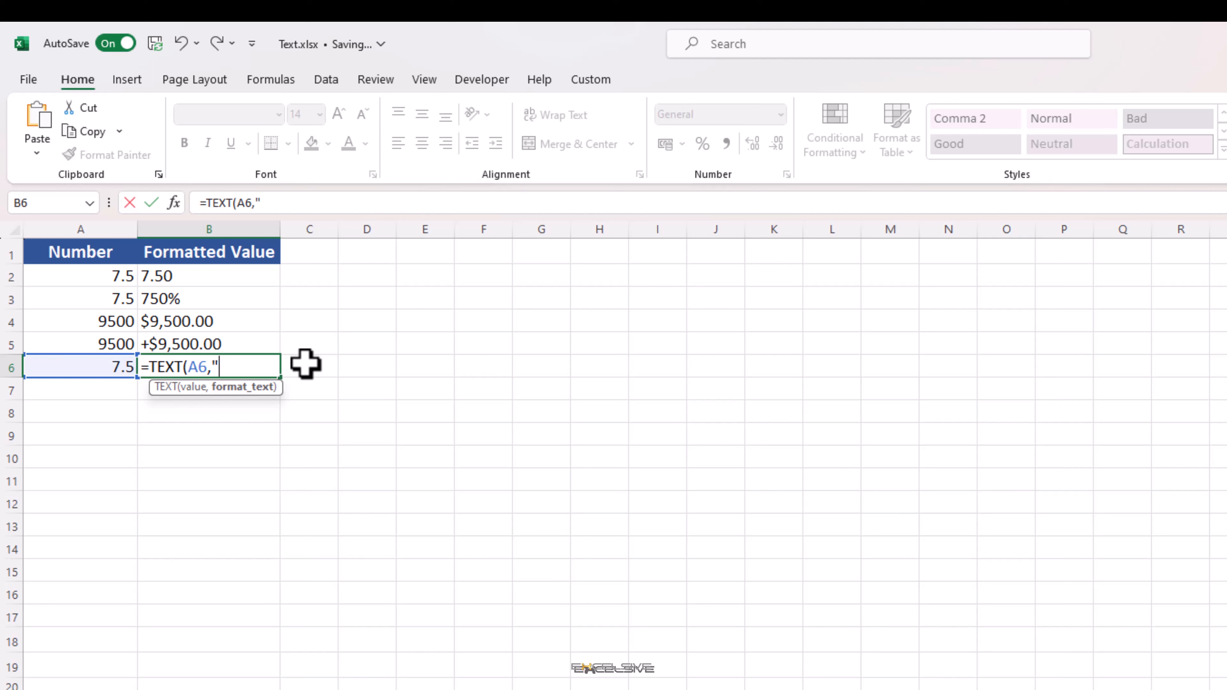
type("# ?/?\")")
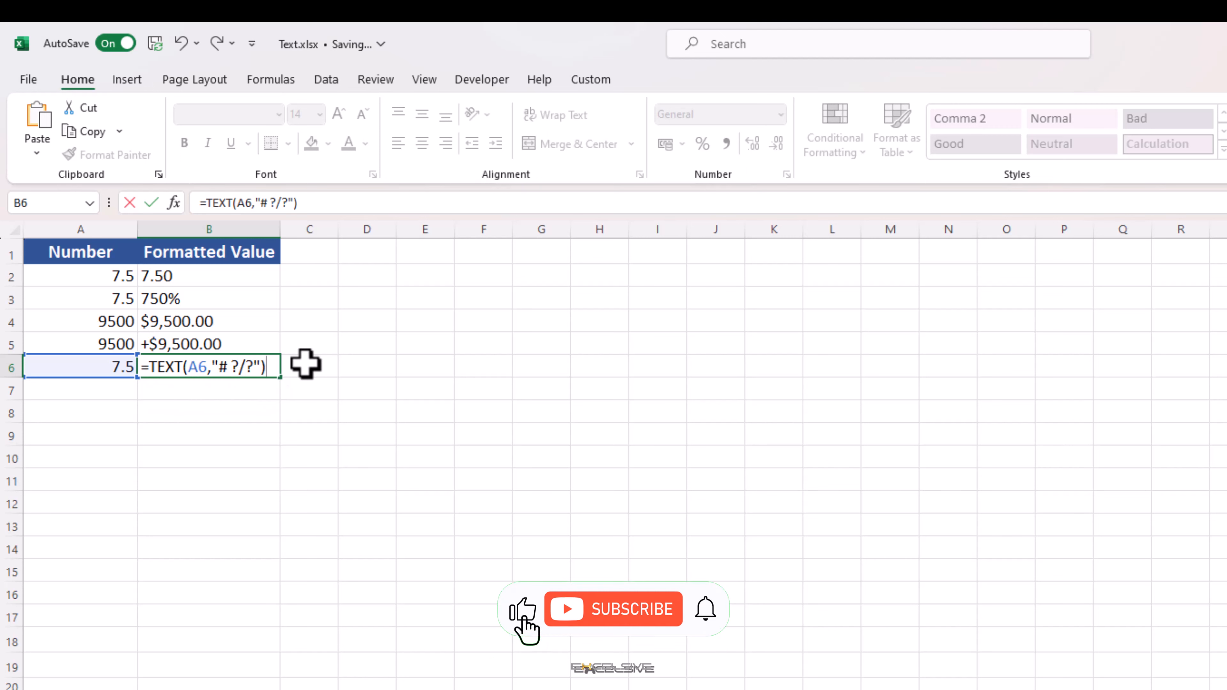
key("Return")
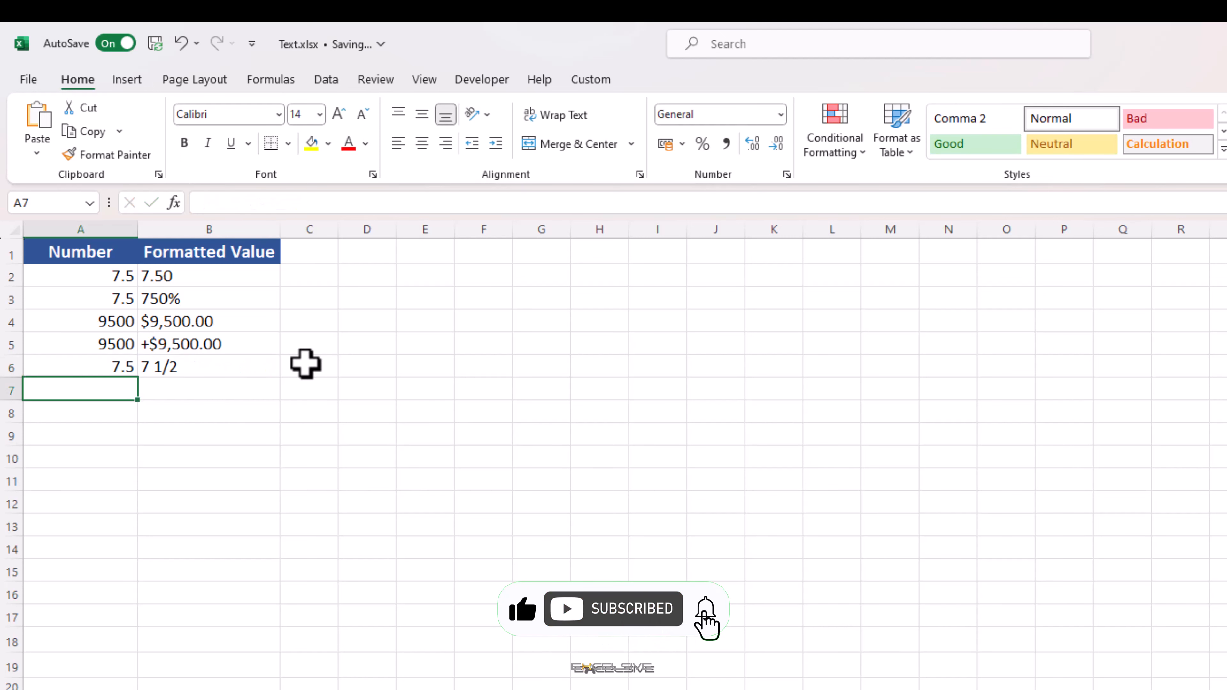
Step: Change the number in A6 to 7.8
key("Up")
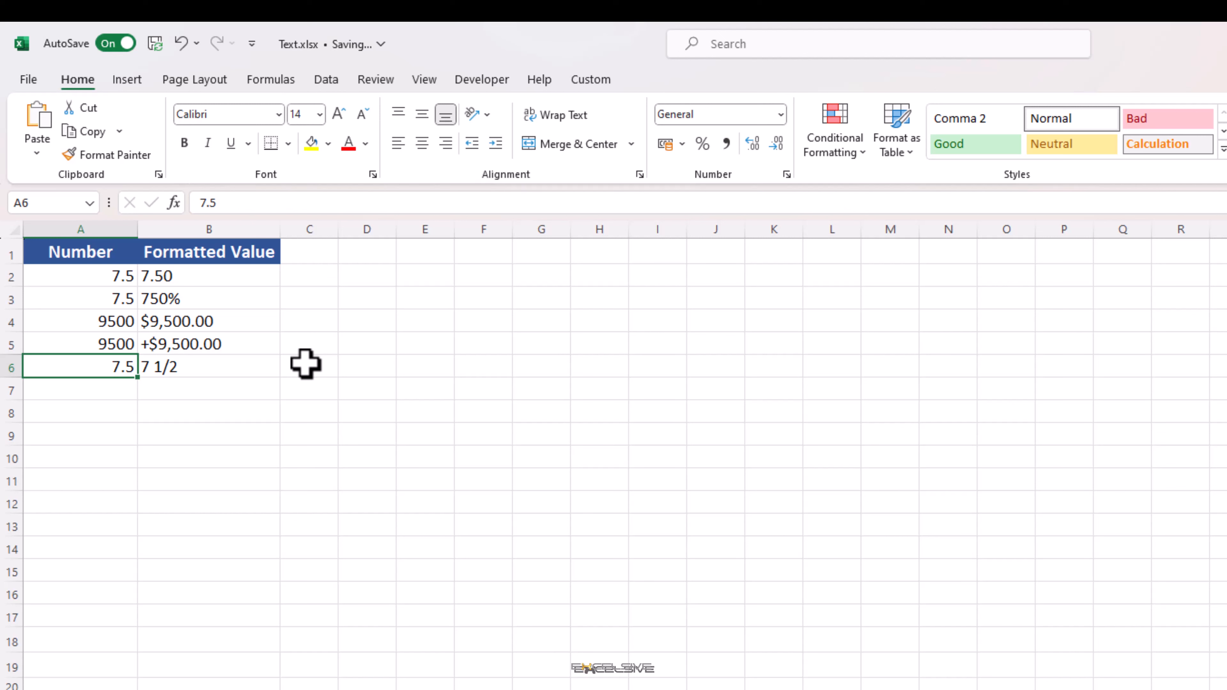
key("F2")
key("BackSpace")
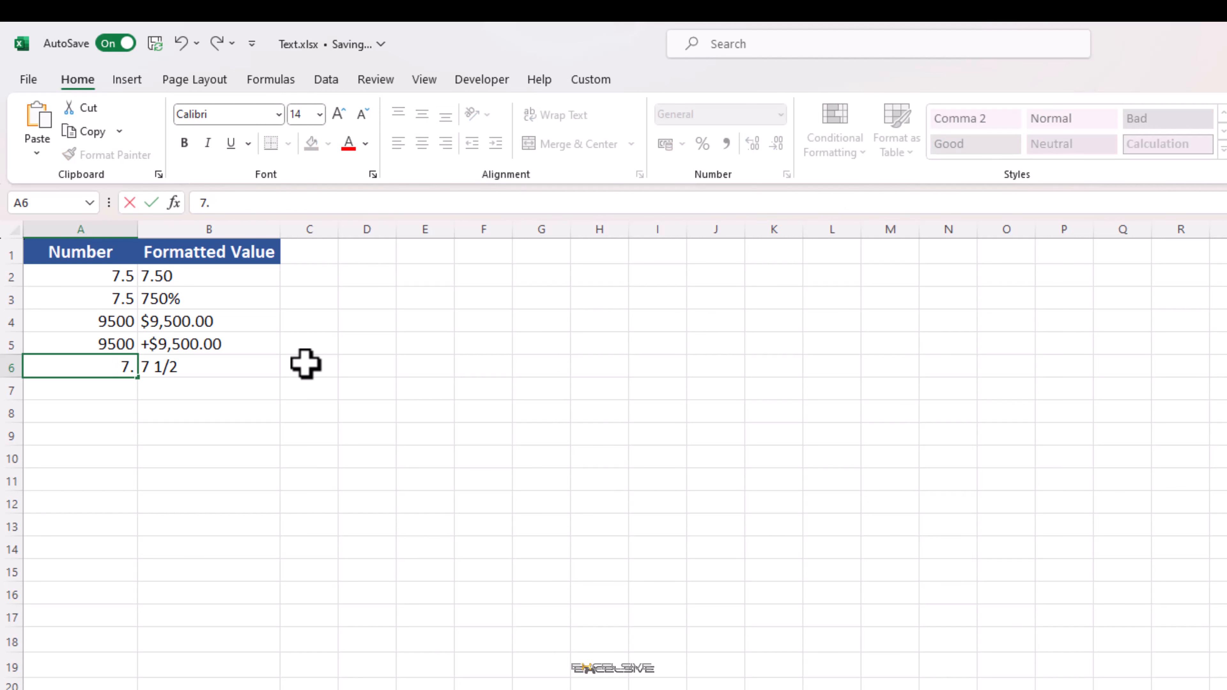
type("8")
key("Return")
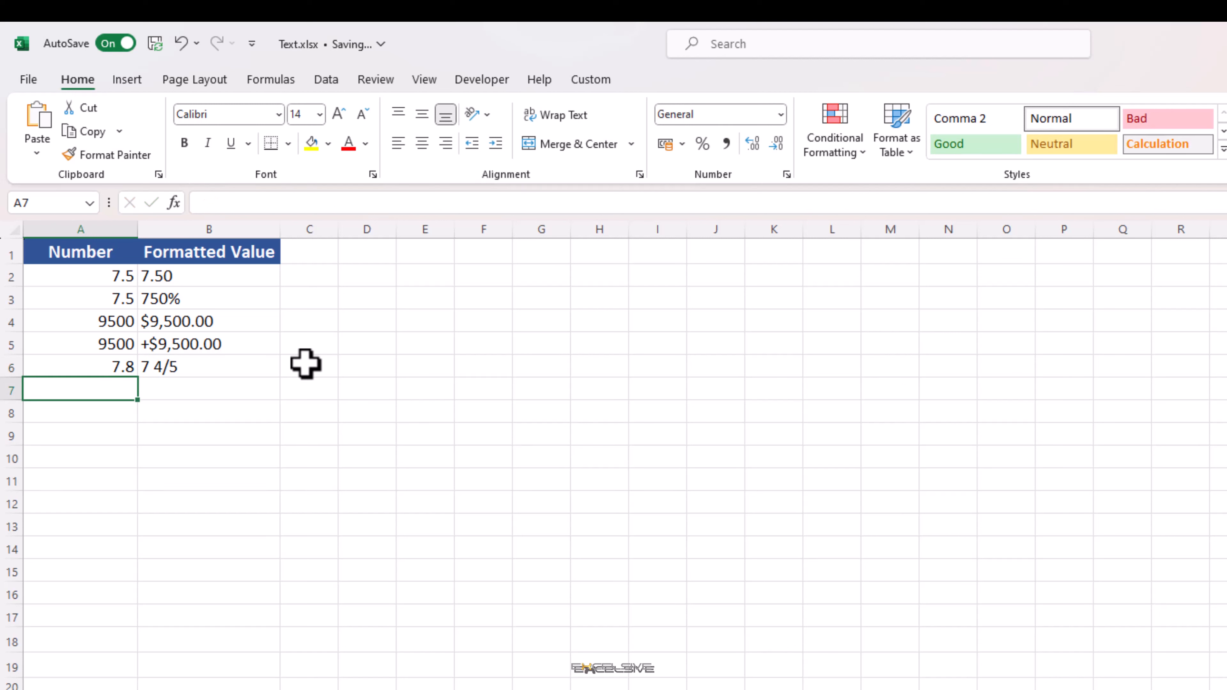
Step: Replace the number in A6 with 7
key("Up")
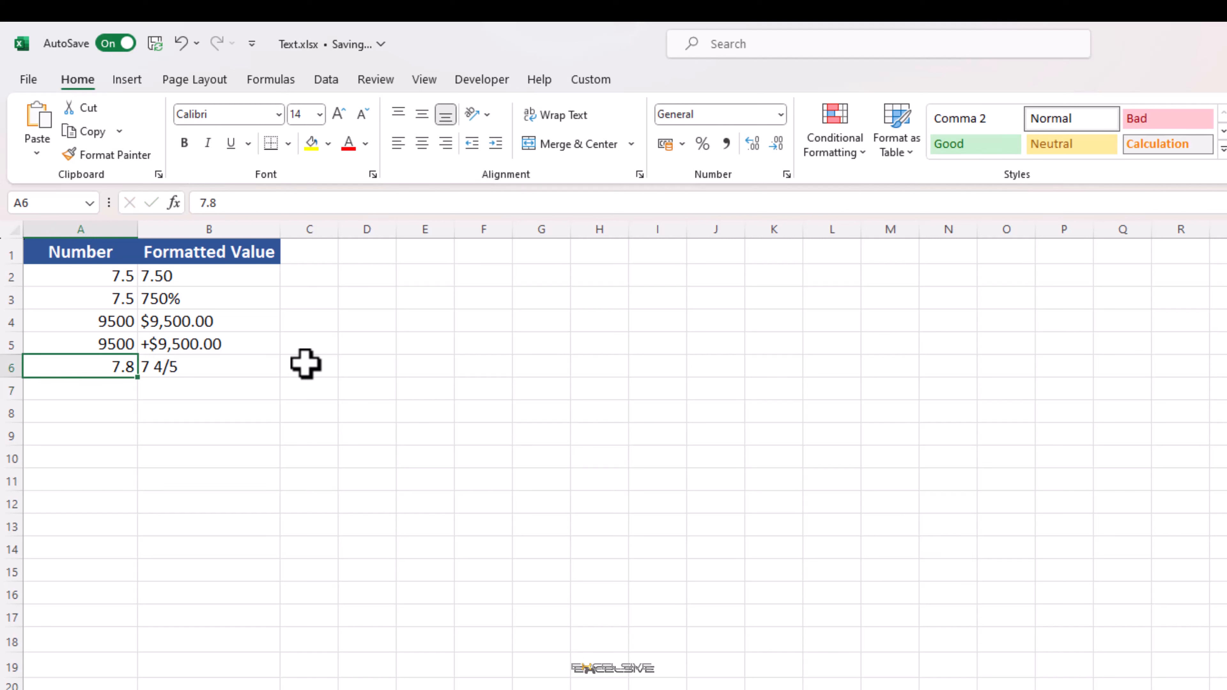
type("7")
key("Return")
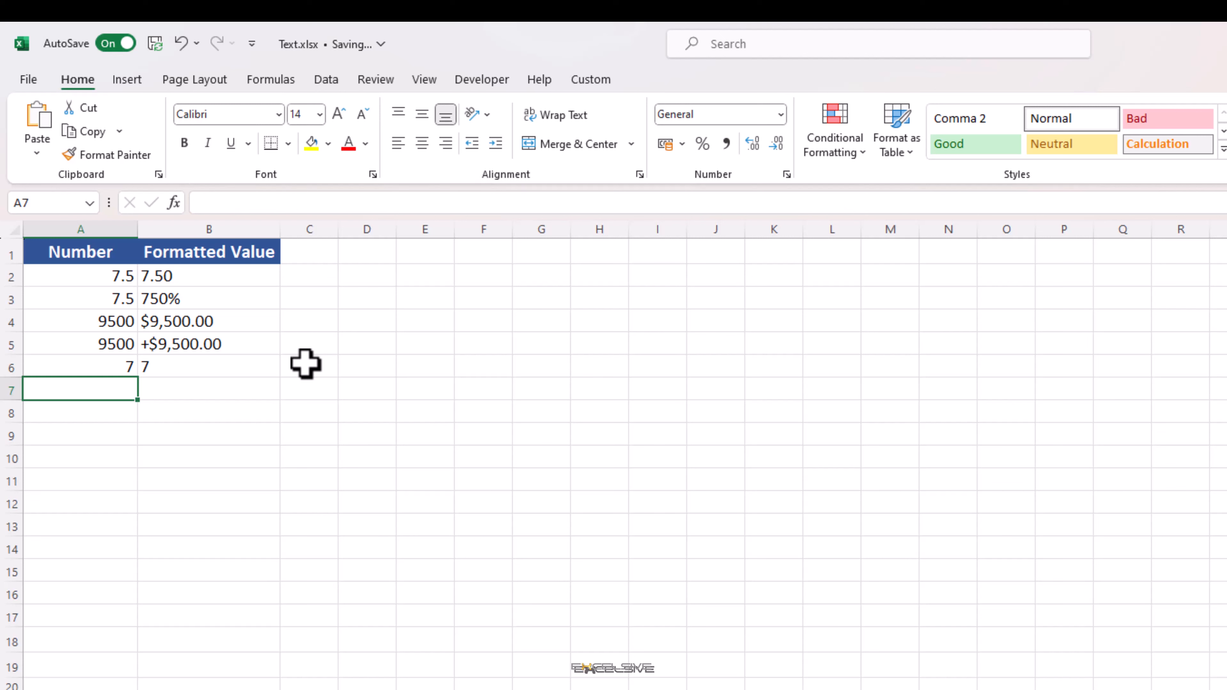
Step: Enter 7 in A7 and the leading-zero formula =TEXT(A7,"00000#") in B7
type("7")
key("Tab")
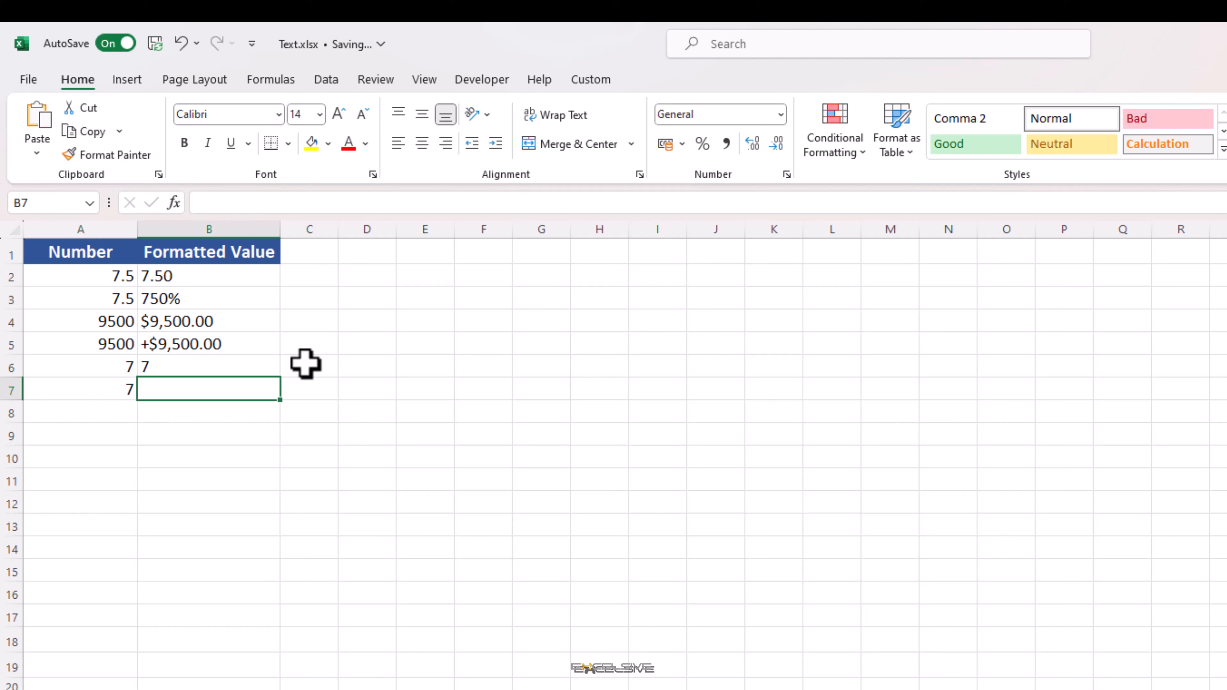
type("=te")
key("Tab")
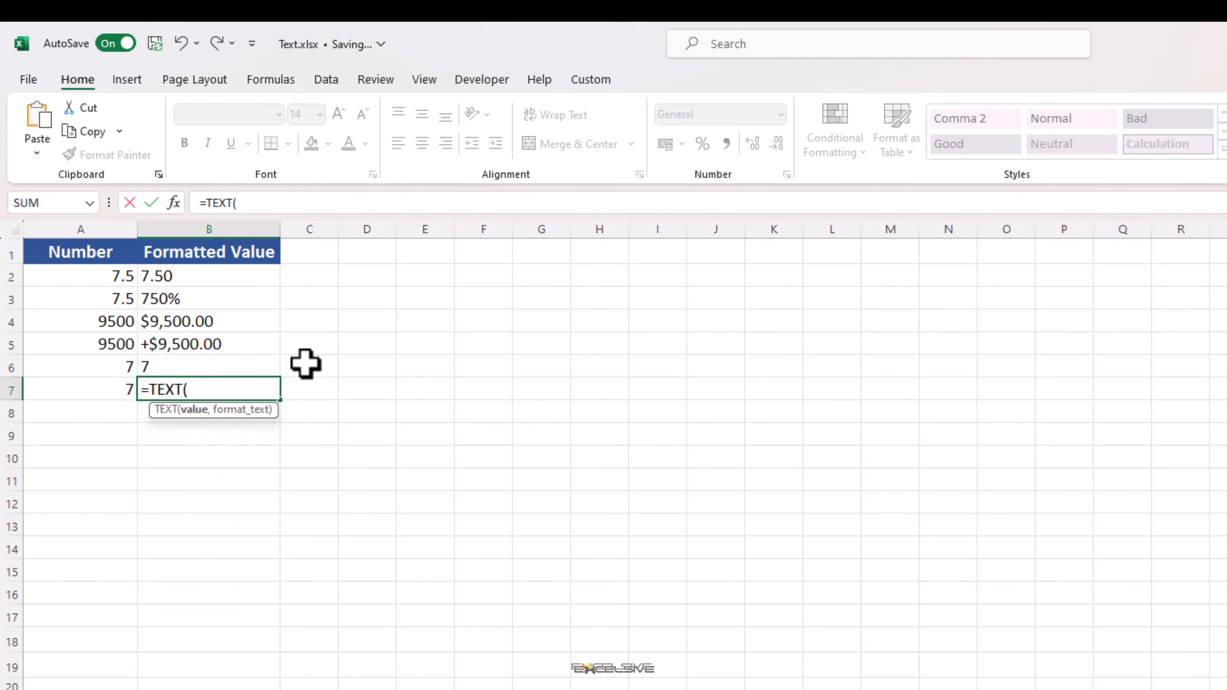
key("Left")
type(",")
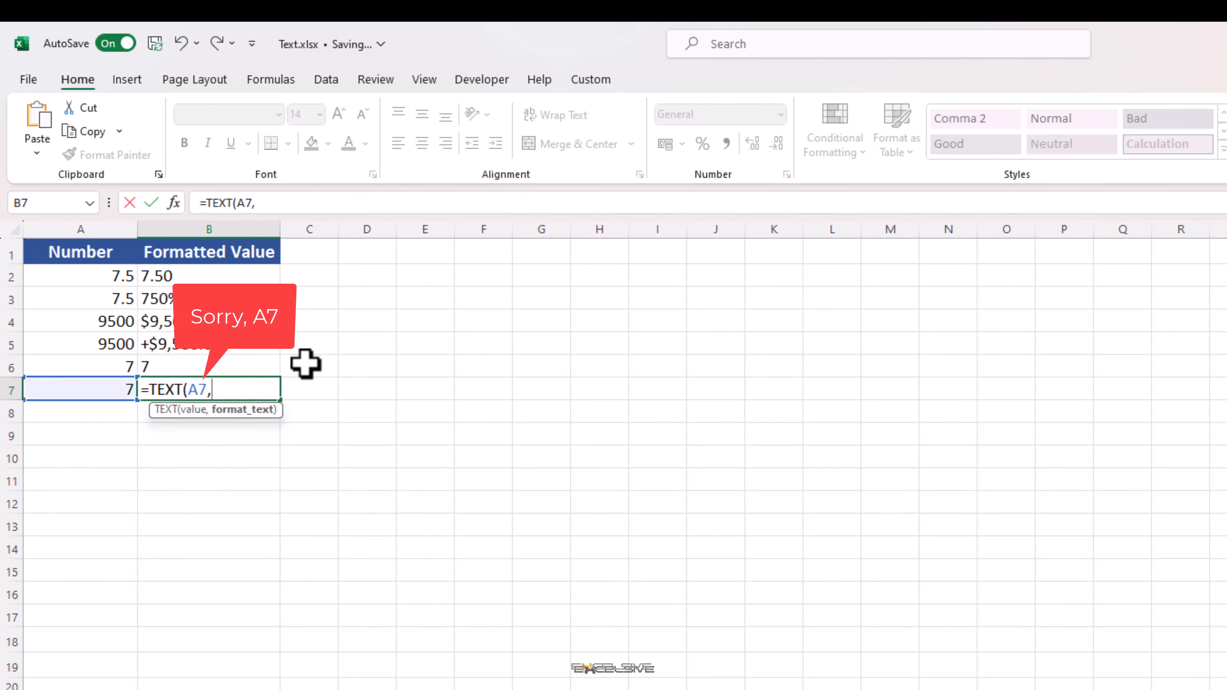
type("\"0000")
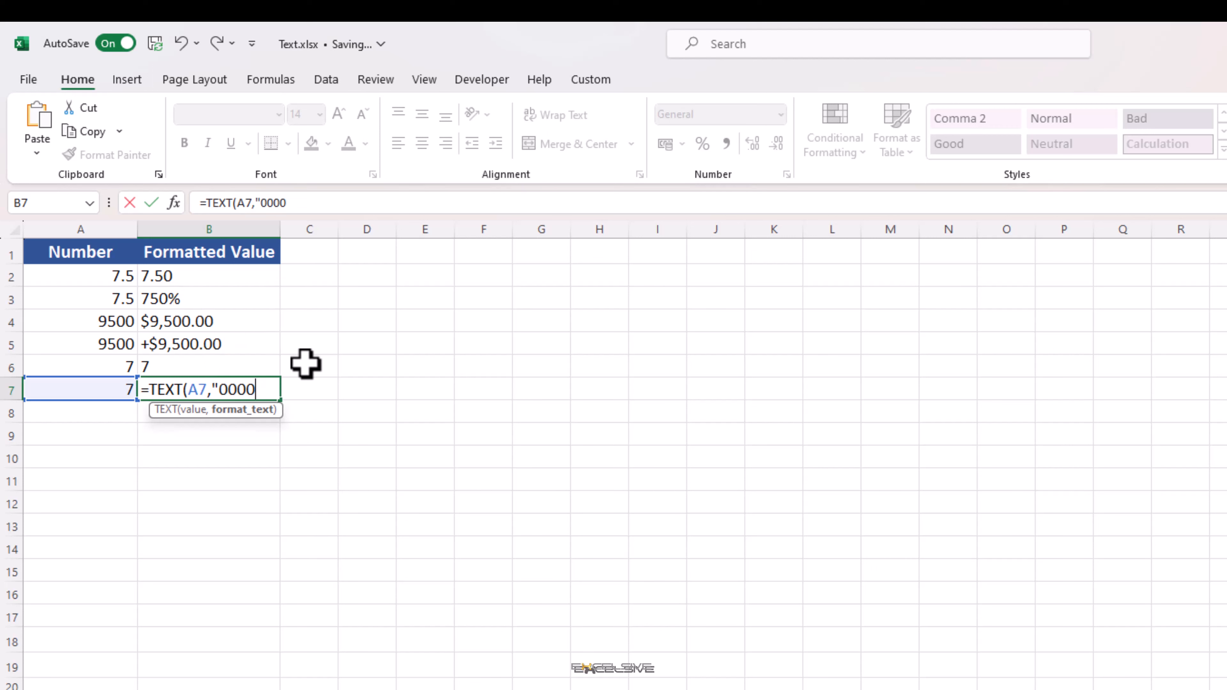
type("0#\")")
key("Return")
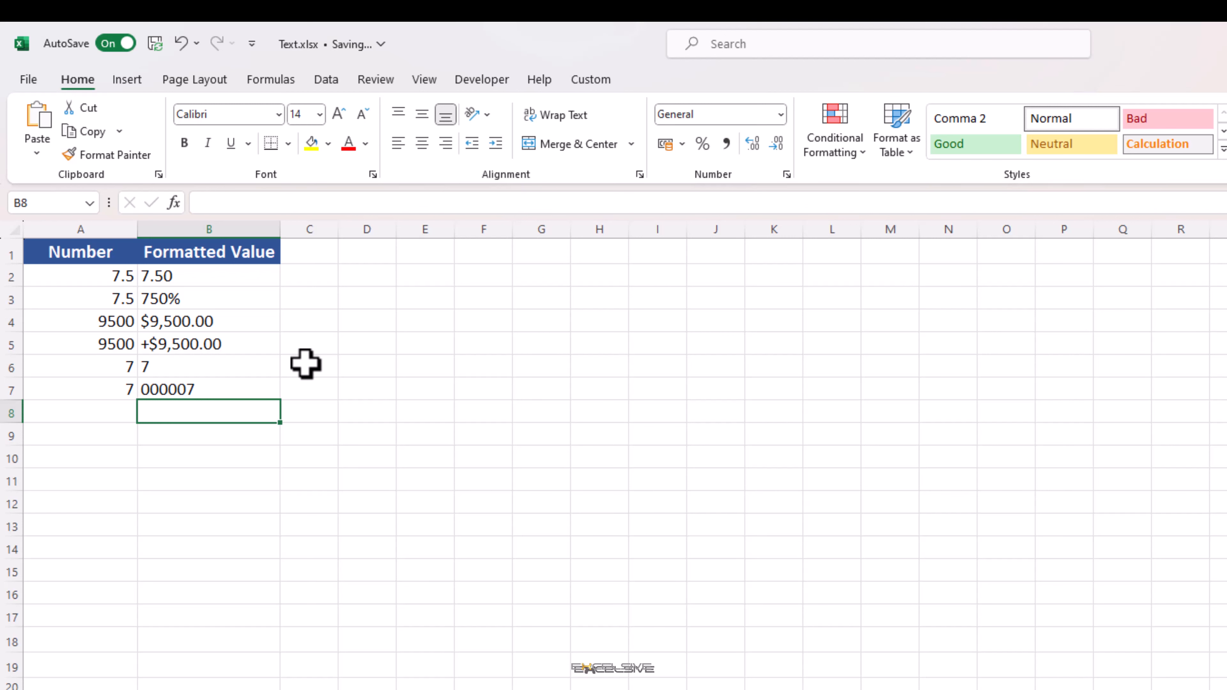
Step: Change the number in A7 to 7.5
key("Left")
key("Up")
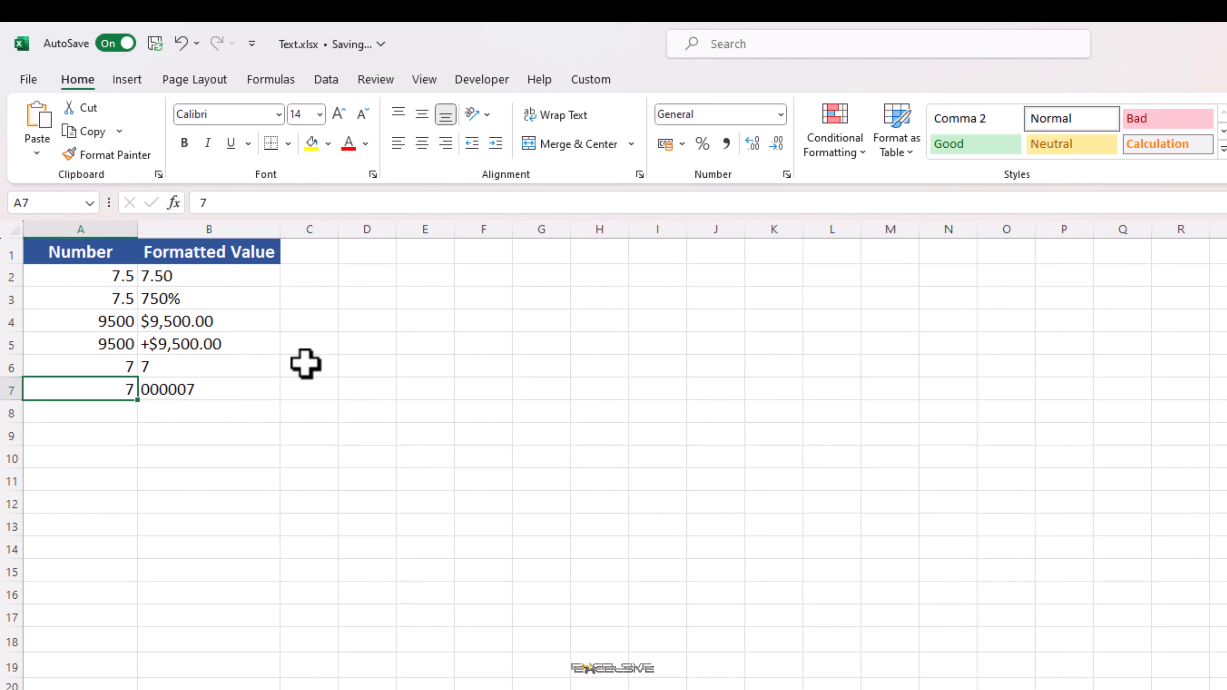
type("7.5")
key("Return")
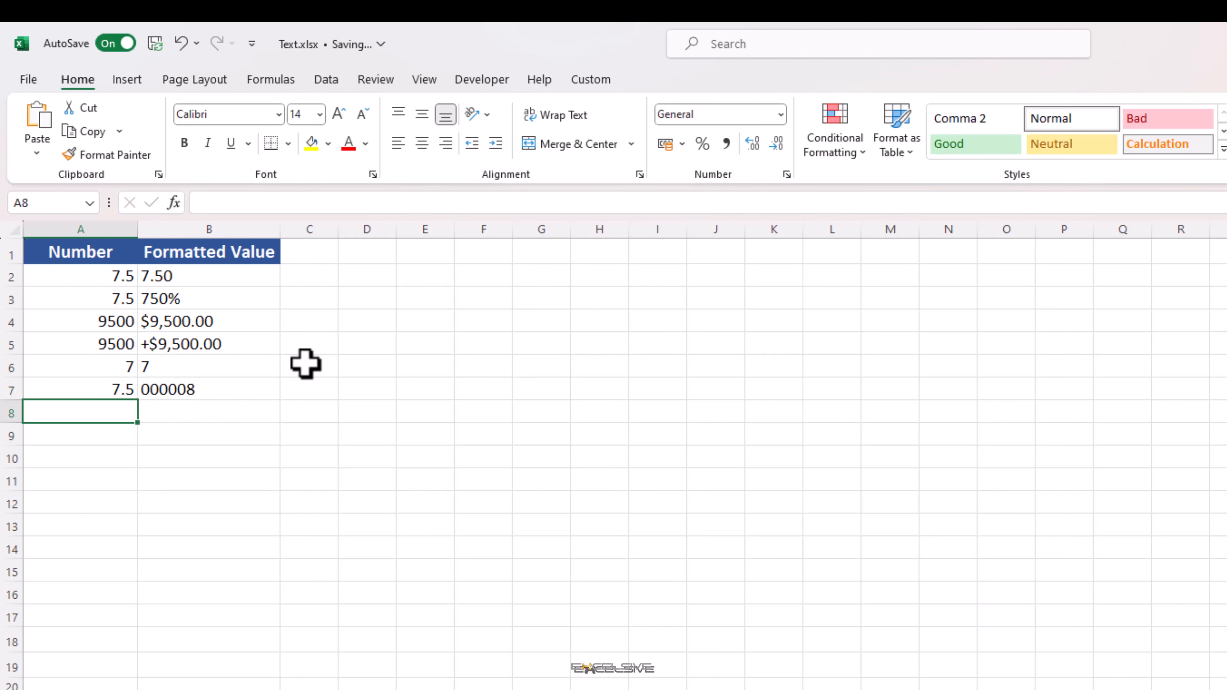
Step: Replace the number in A7 with 7.4
key("Up")
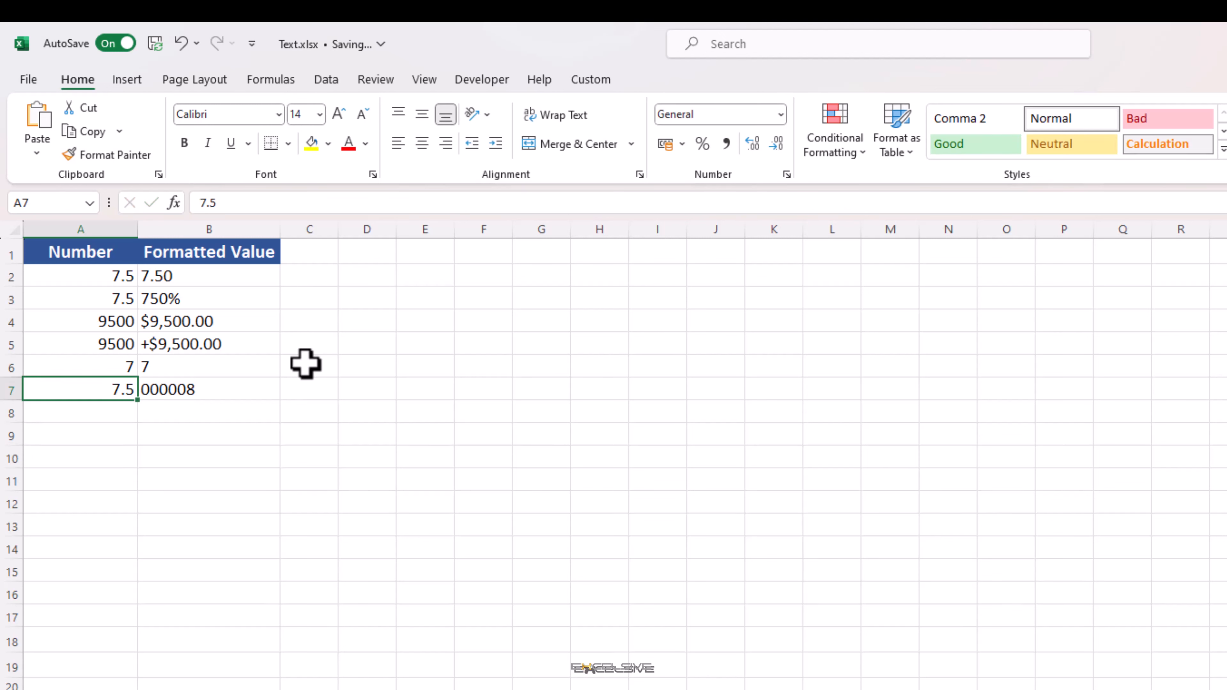
type("7.4")
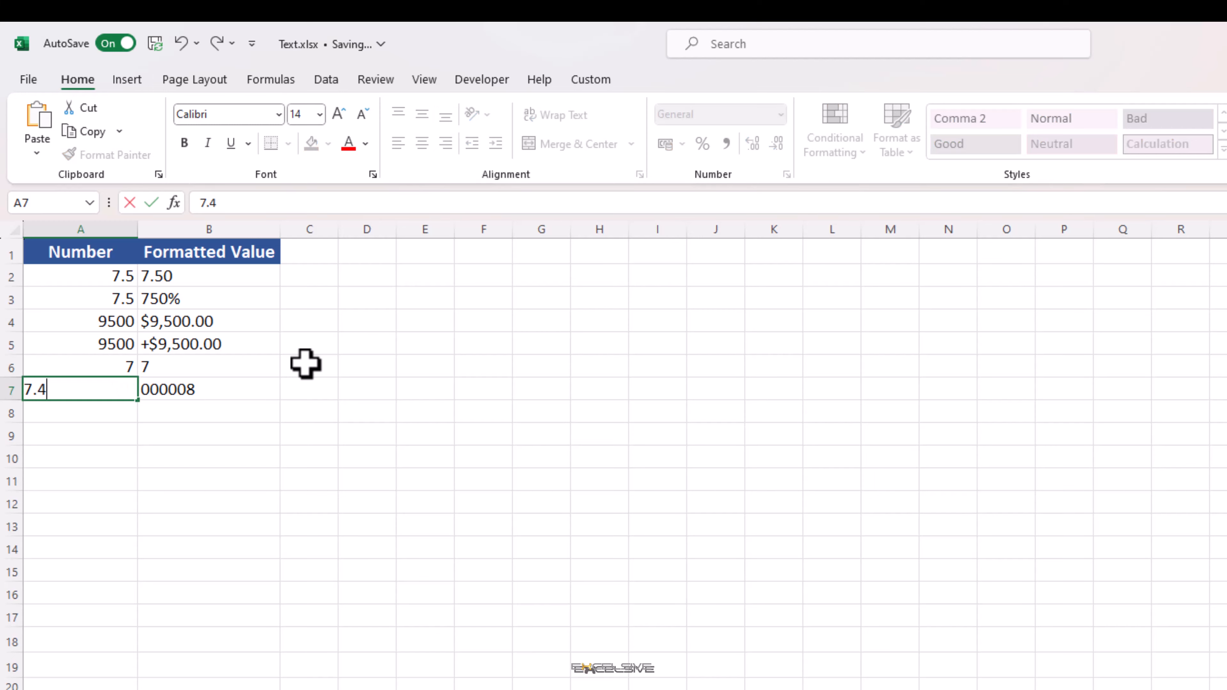
key("Return")
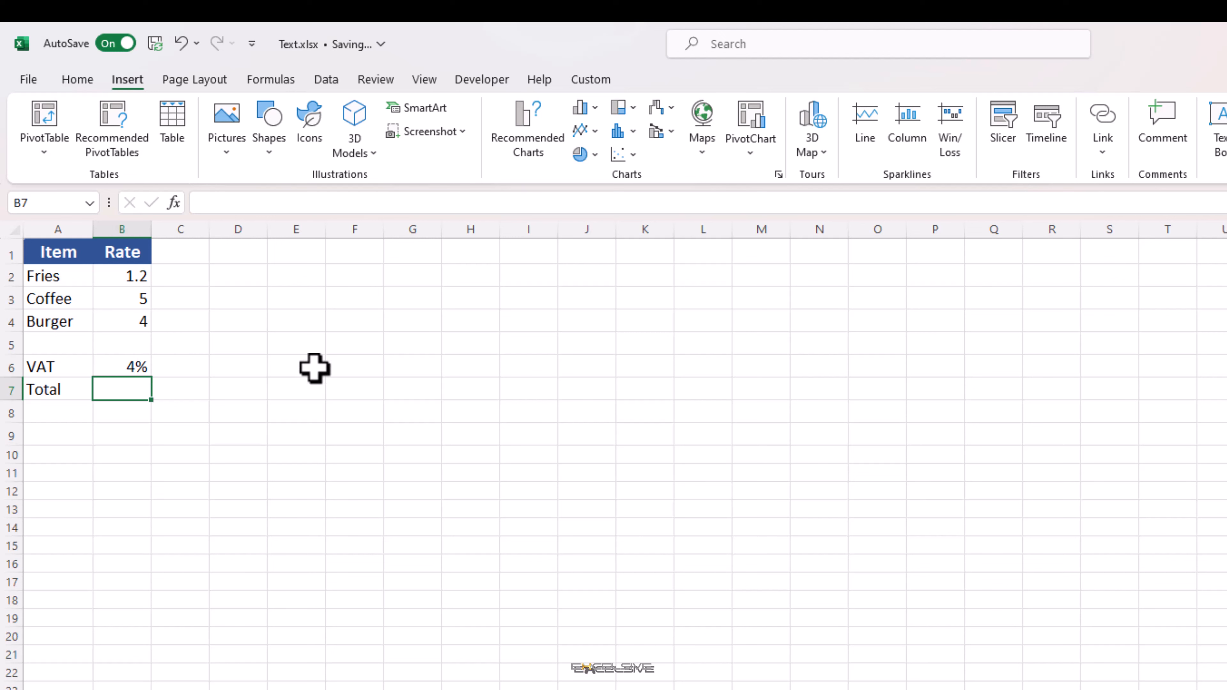
Step: Calculate the total including VAT in B7 with the formula =SUM(B2:B4)+(SUM(B2:B4)*B6)
type("=SUM(")
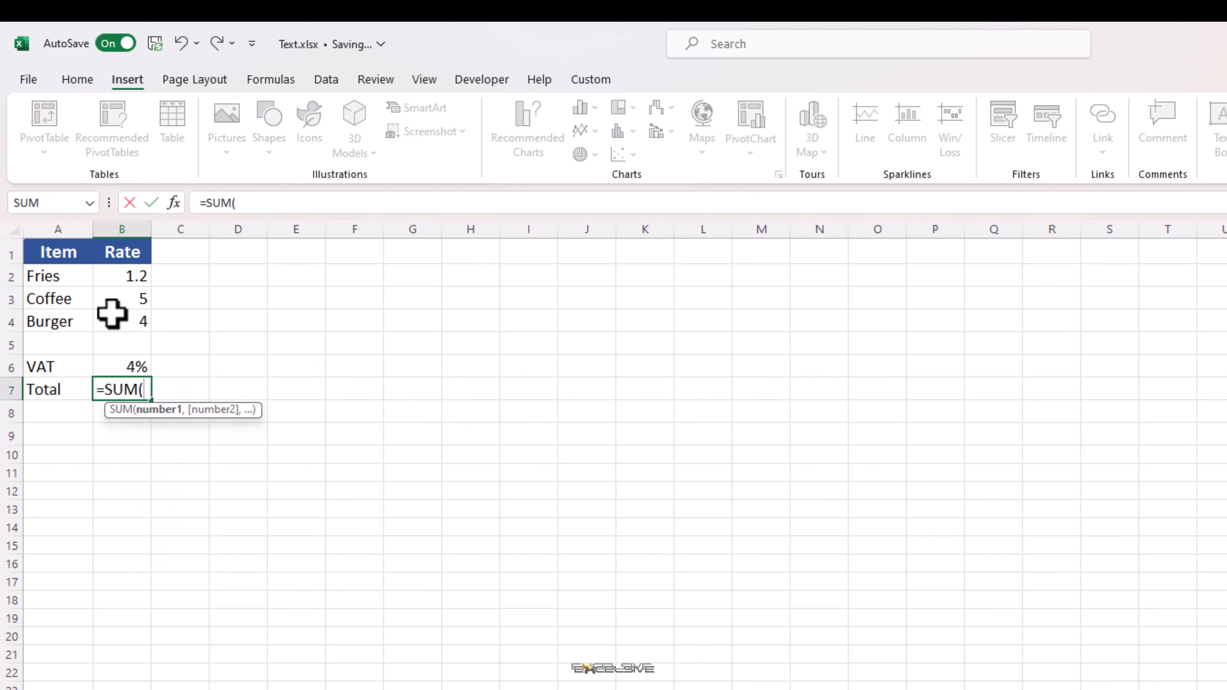
left_click_drag(112, 275, 112, 317)
type(")+(sum")
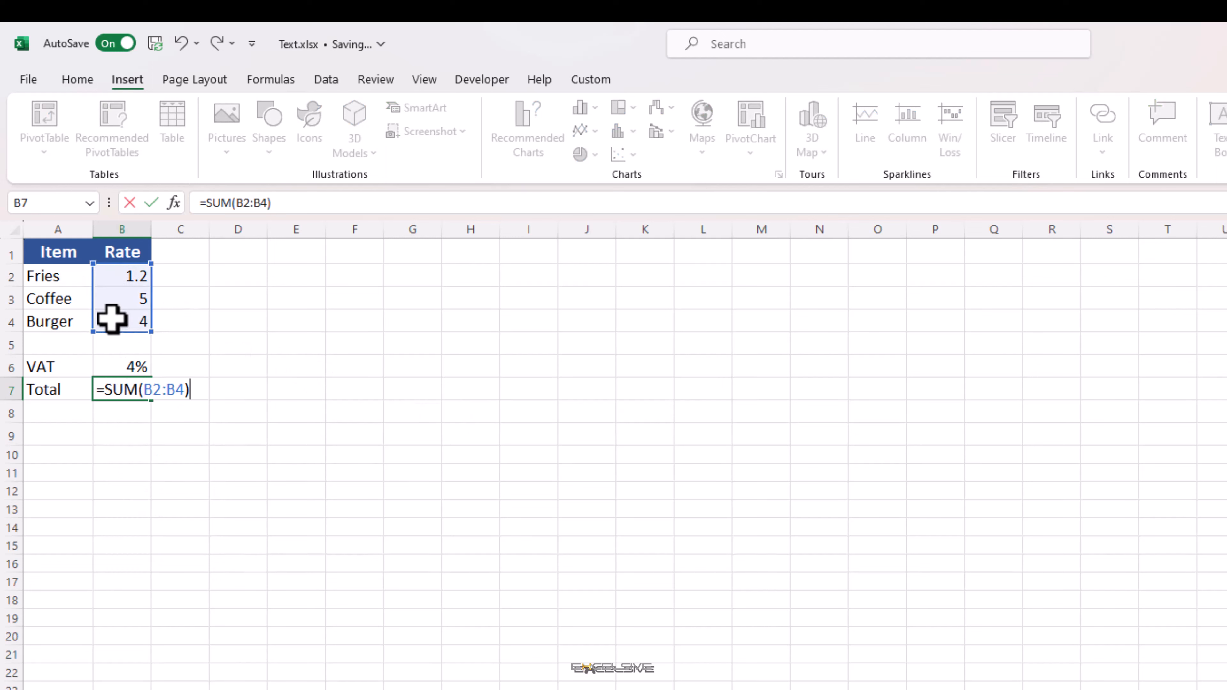
key("Tab")
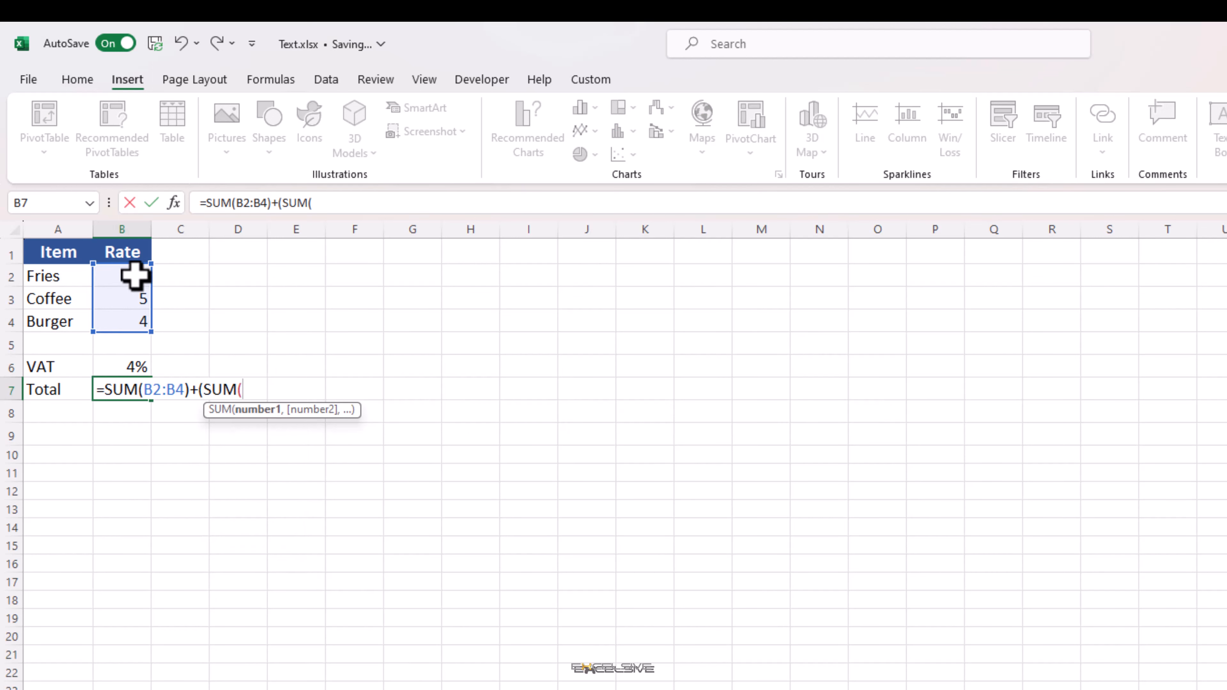
left_click_drag(134, 274, 131, 315)
type(")*")
left_click(126, 366)
type(")")
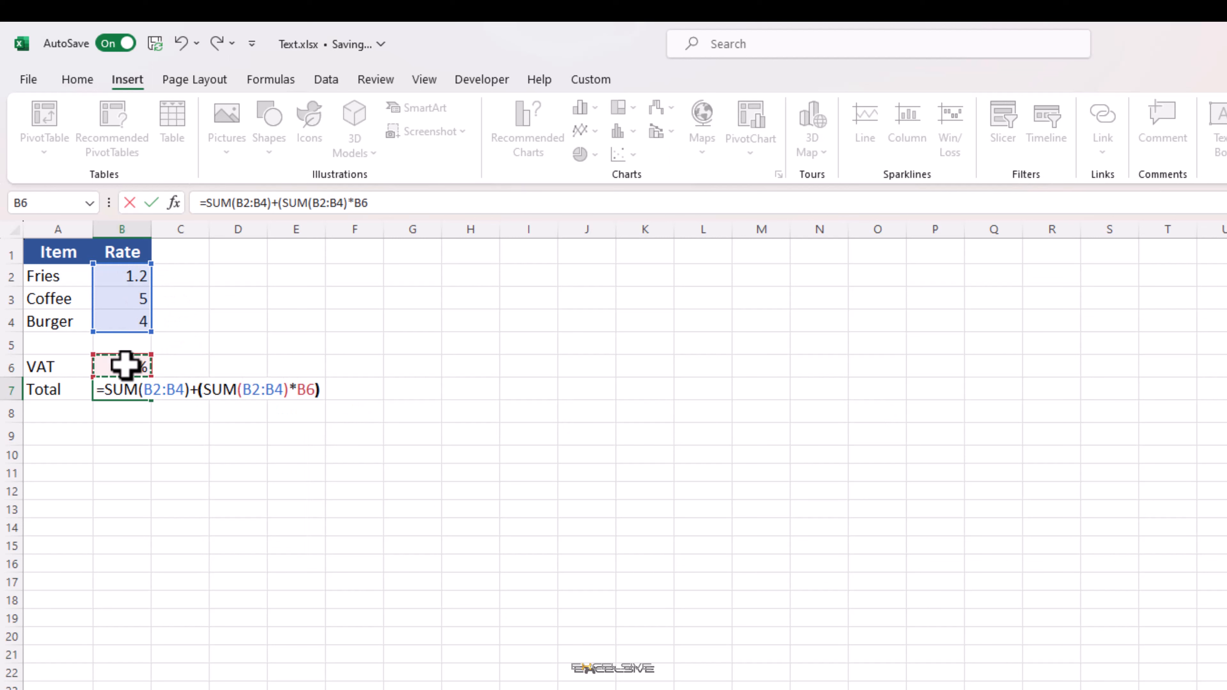
key("Return")
key("Up")
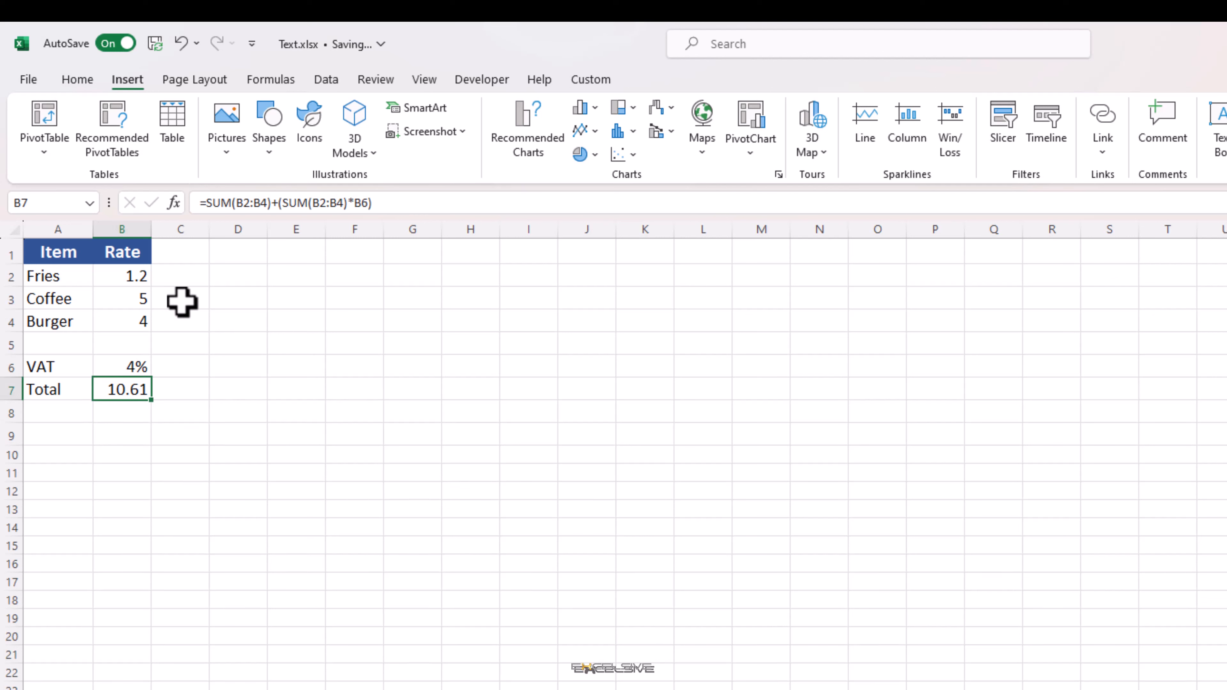
Step: Prefix the B7 total calculation with the text "Thank You For Your Business, You Have To Pay : " joined by an ampersand
left_click(209, 203)
type("Thank ")
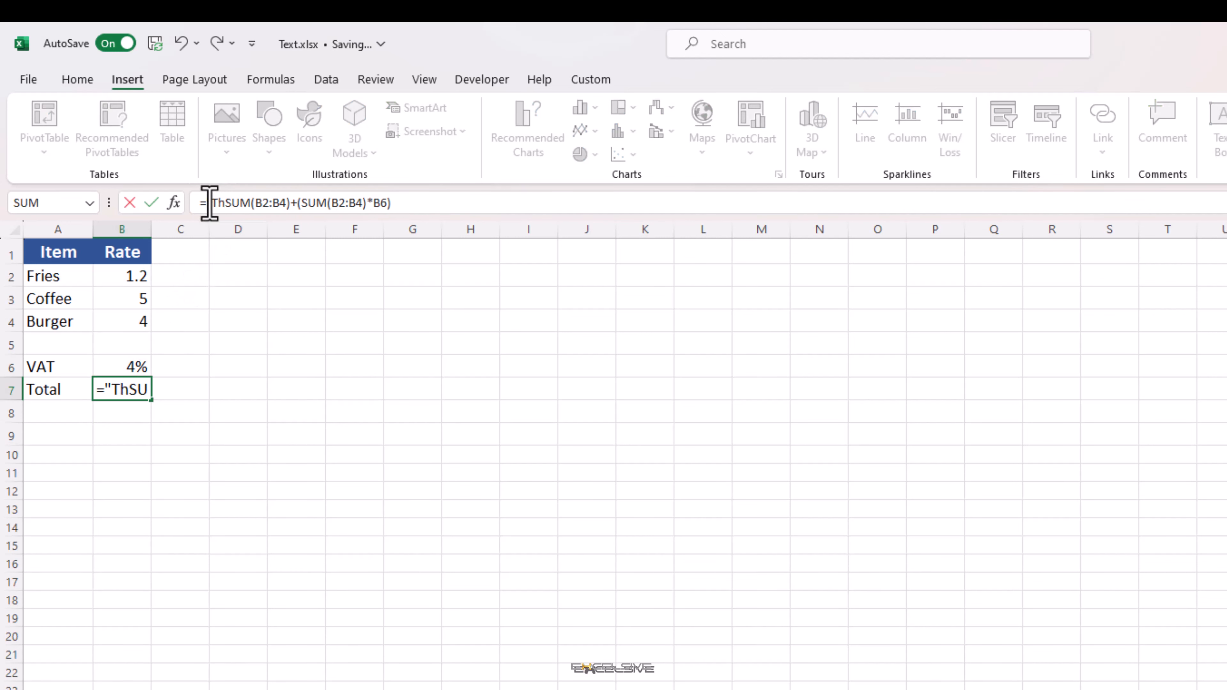
type("You For Your Busine")
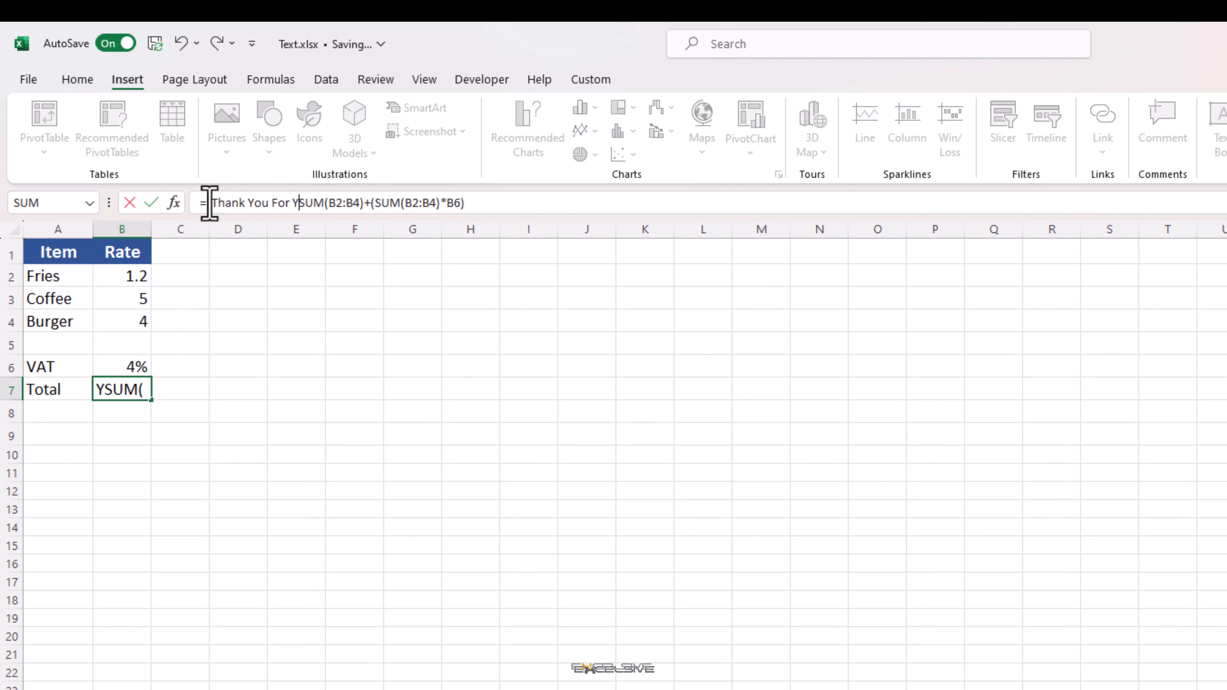
type("ss, ")
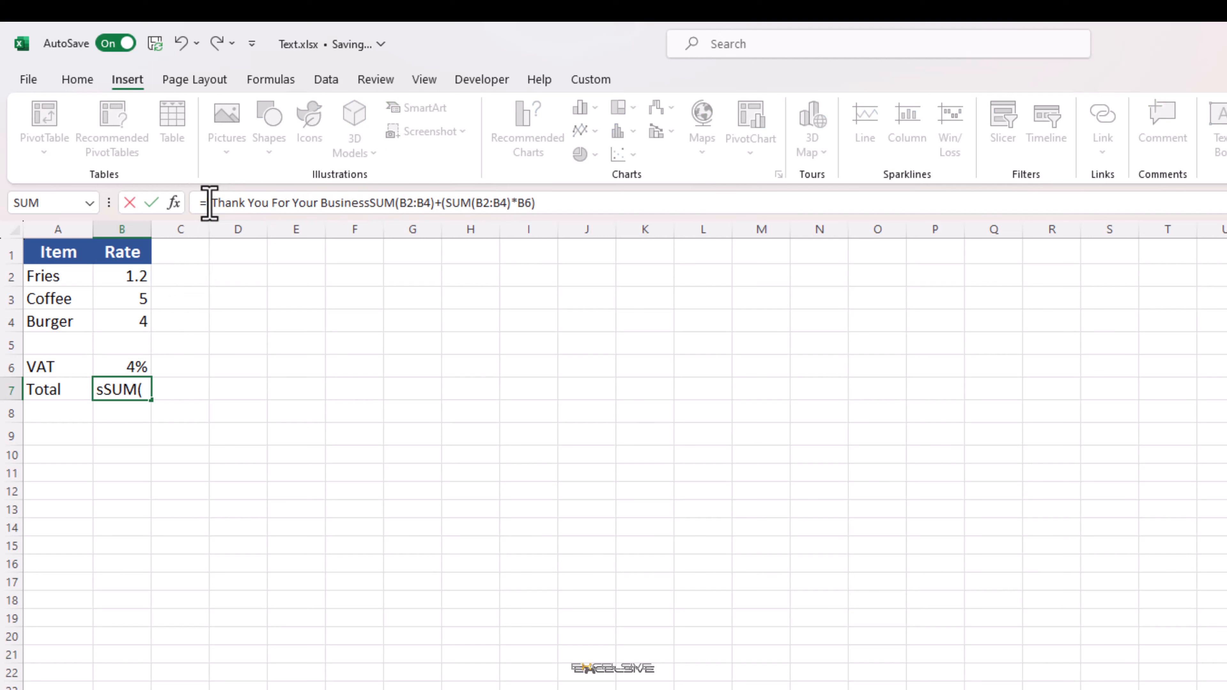
type("You Ha")
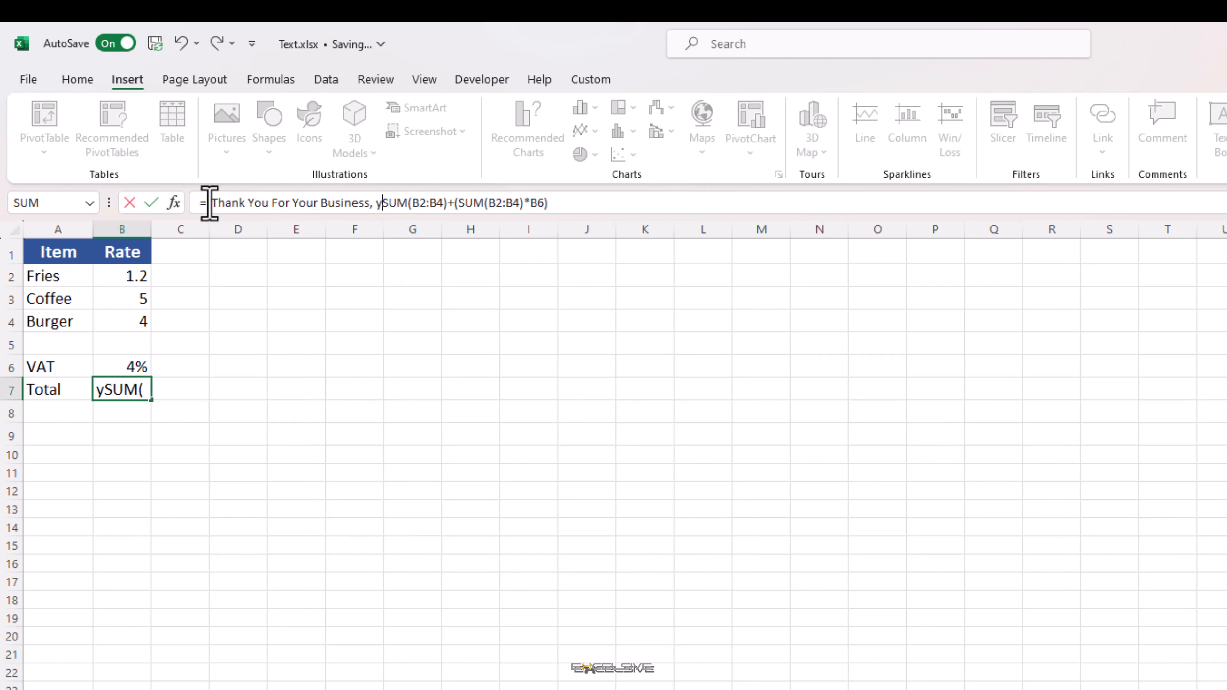
type("ve To Pay")
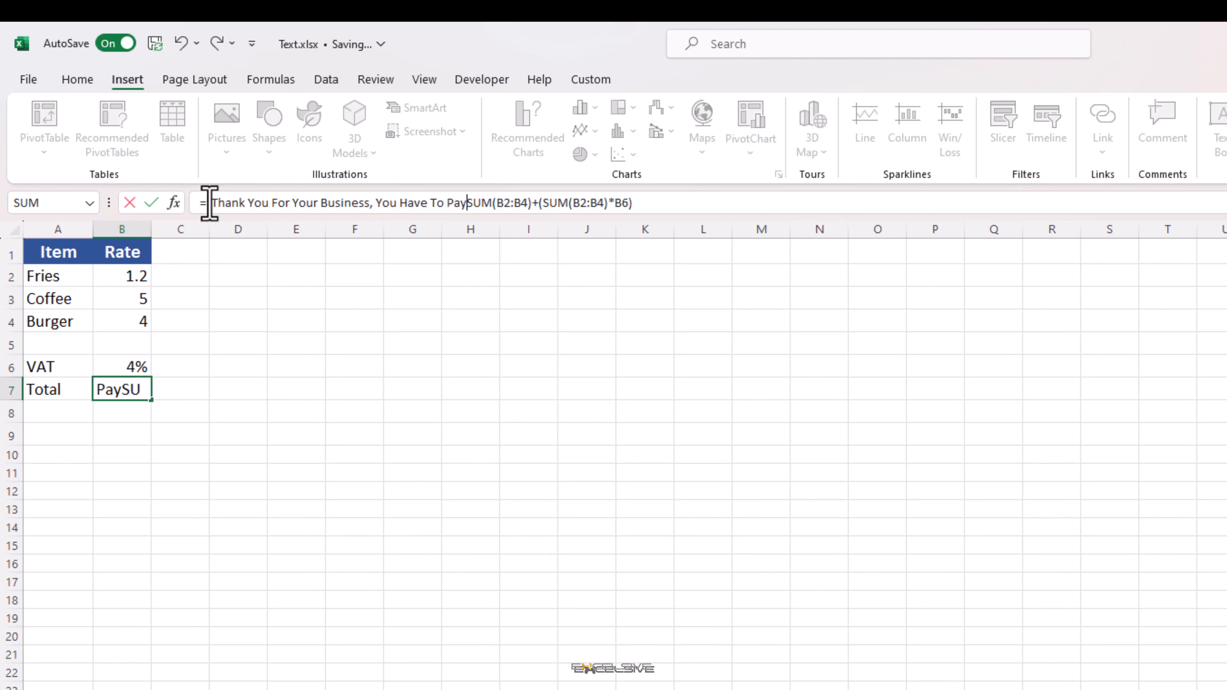
type(" : \"")
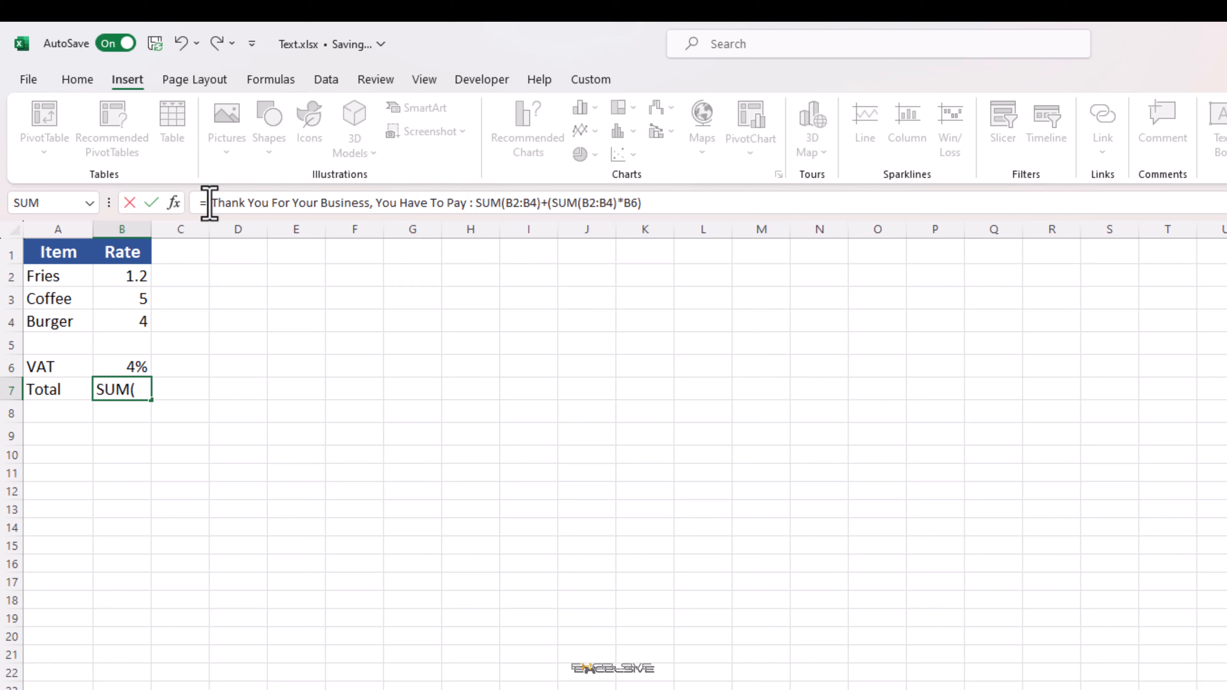
type("&")
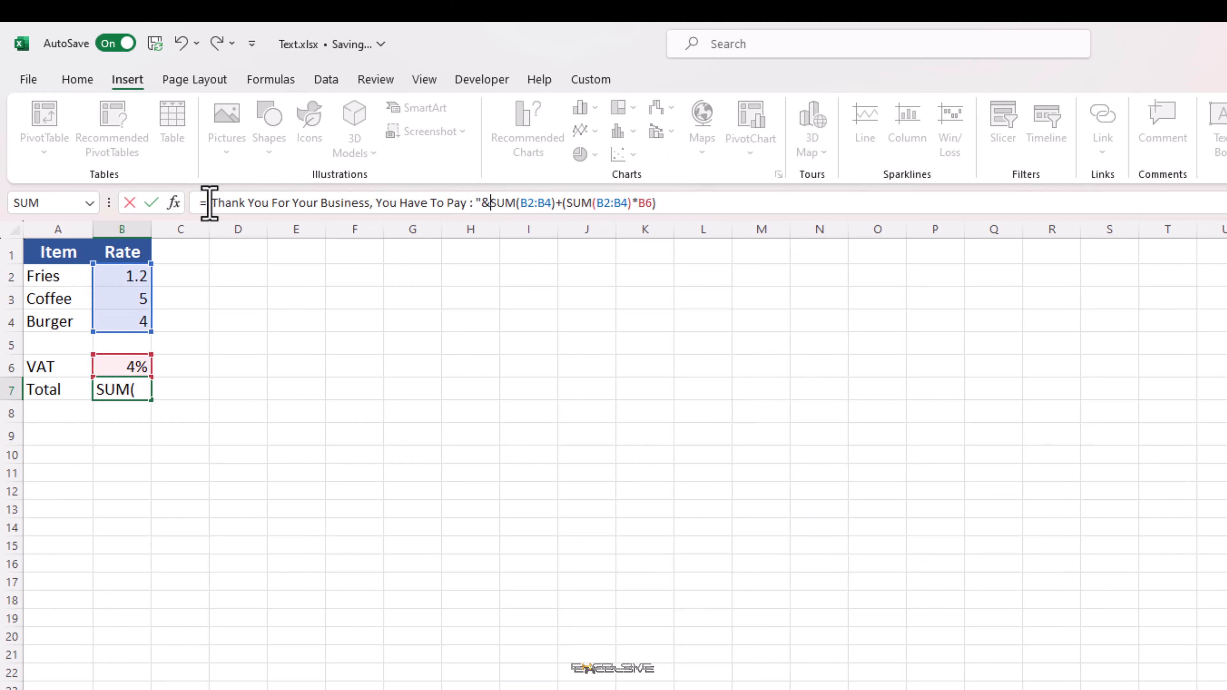
Step: Wrap the total calculation in B7's formula in a TEXT function with the format "$ ###,###.00"
type("Text")
key("Tab")
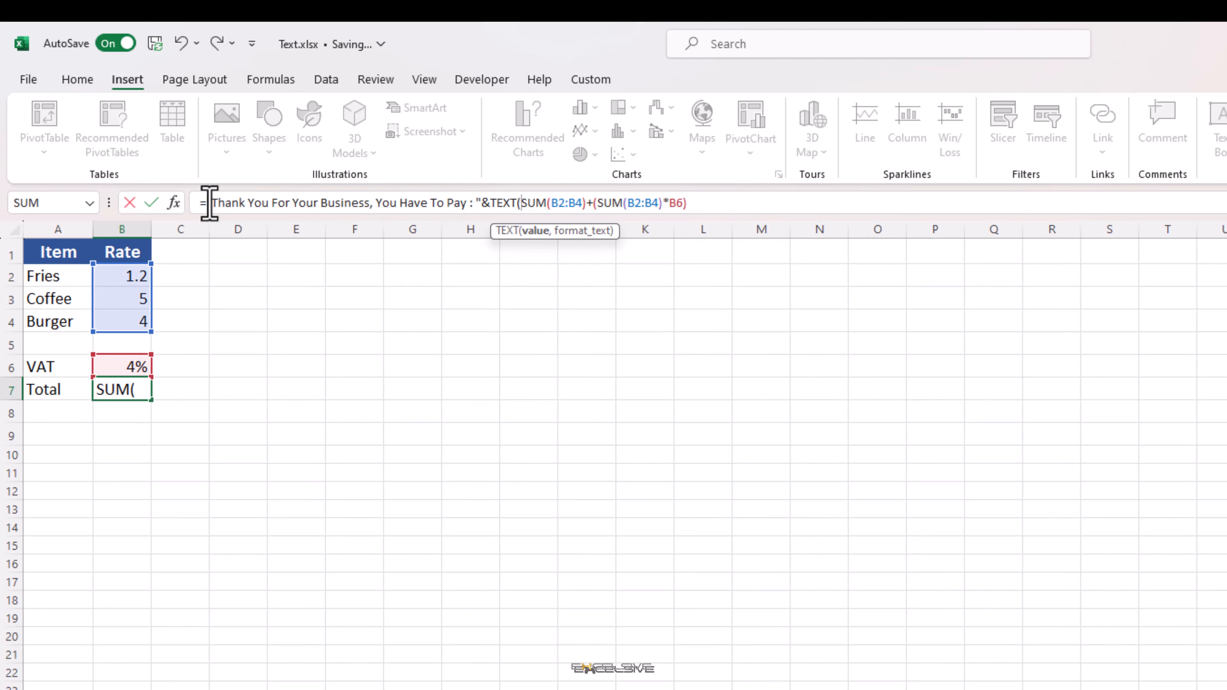
key("End")
type(",")
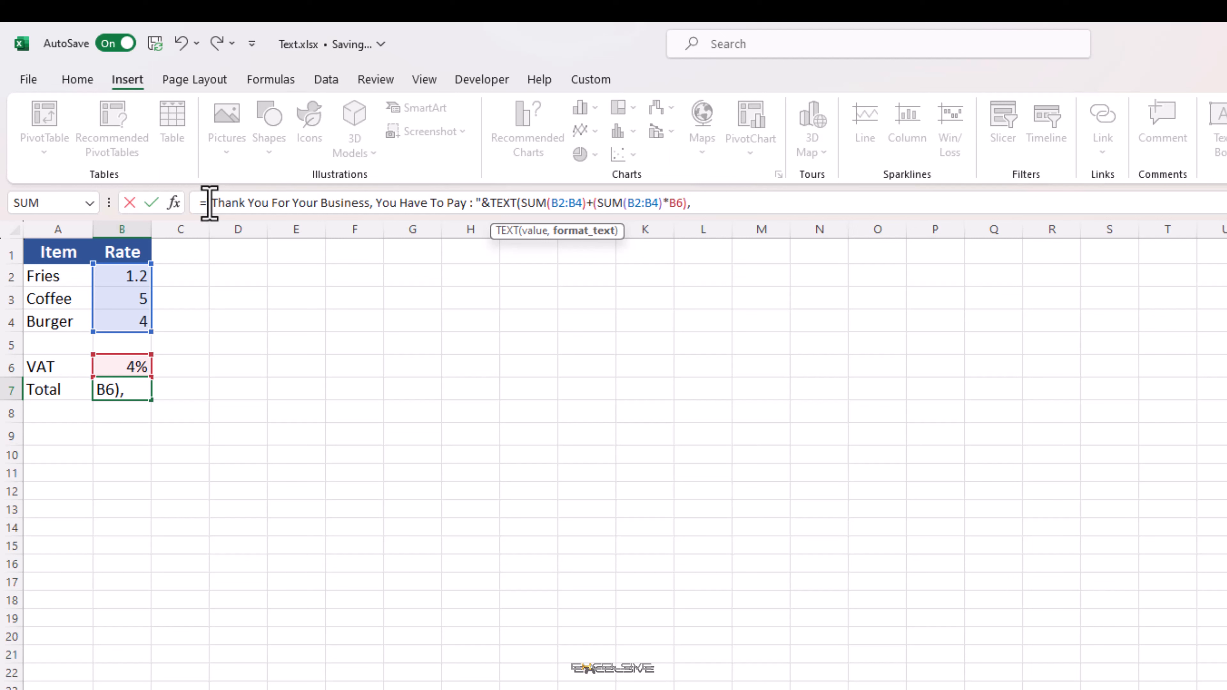
type("\"$ ###,###.00")
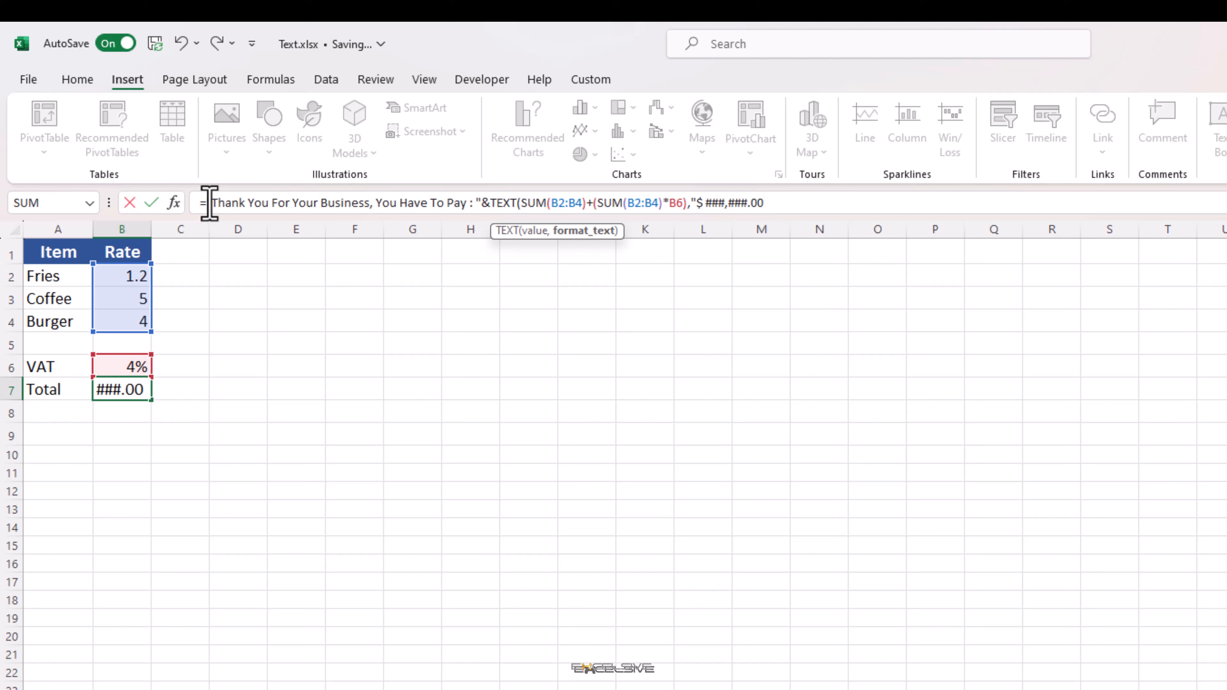
type("\")")
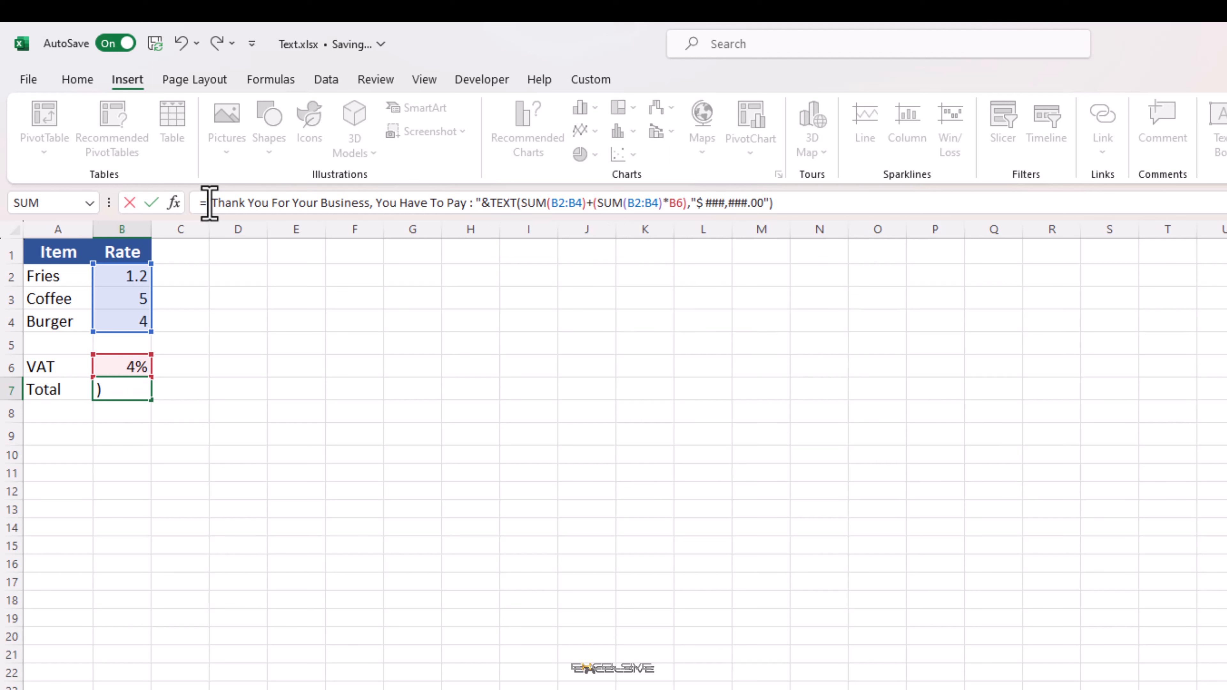
key("Return")
key("Up")
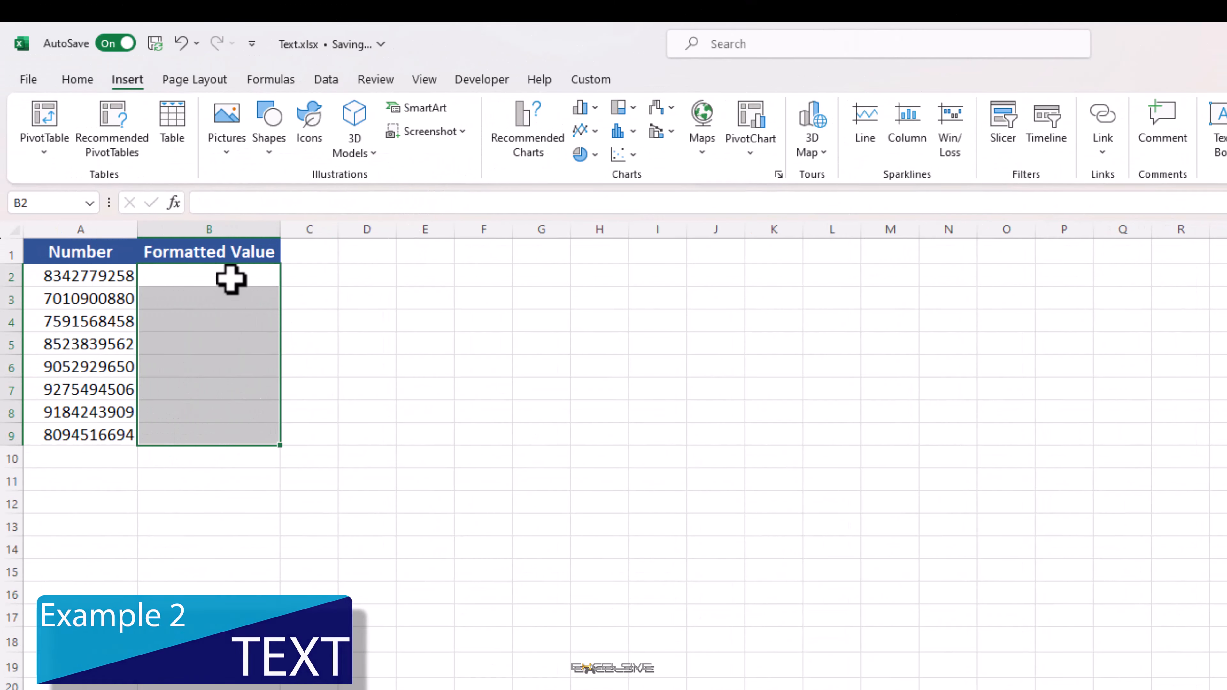
Step: Format the number from A2 as a phone number in B2 with the formula =TEXT(A2,"(###)-###-####")
left_click(231, 279)
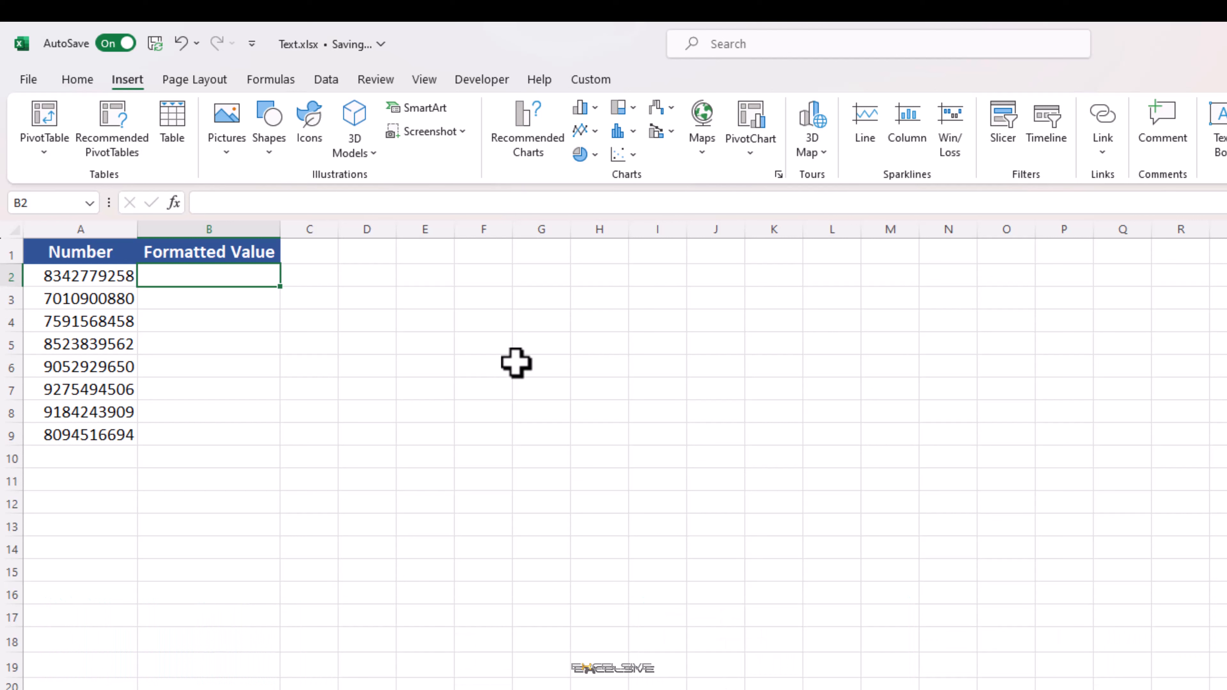
type("=tex")
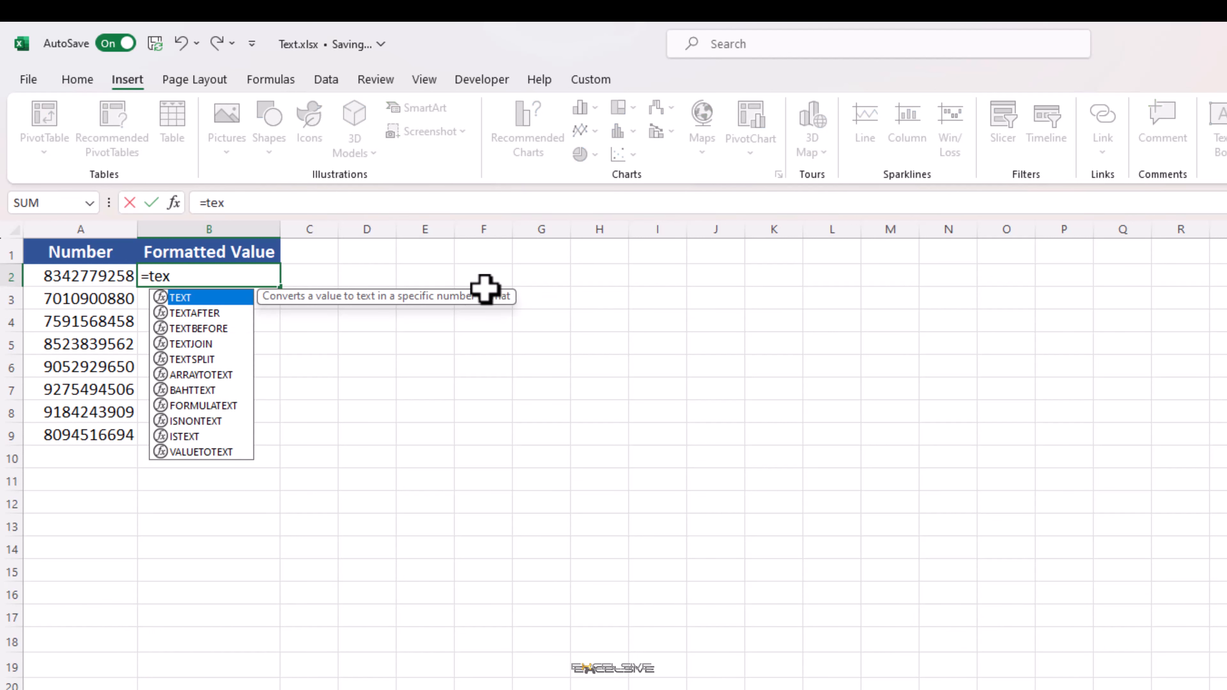
key("Tab")
key("Left")
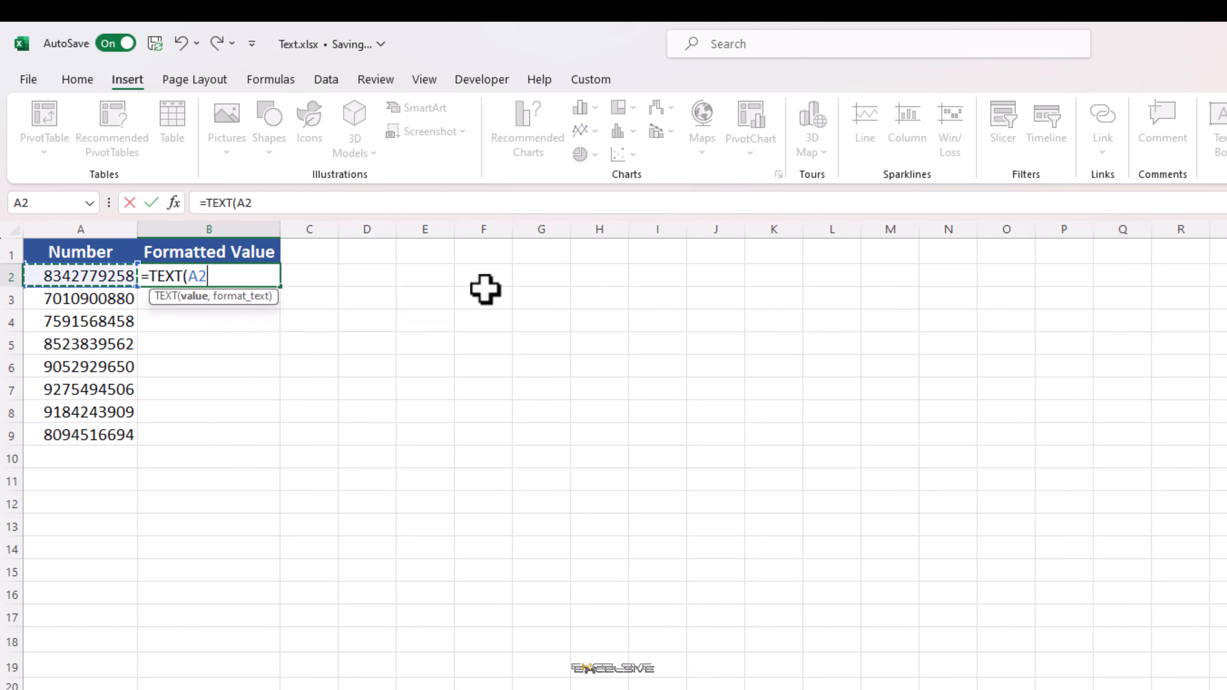
type(",")
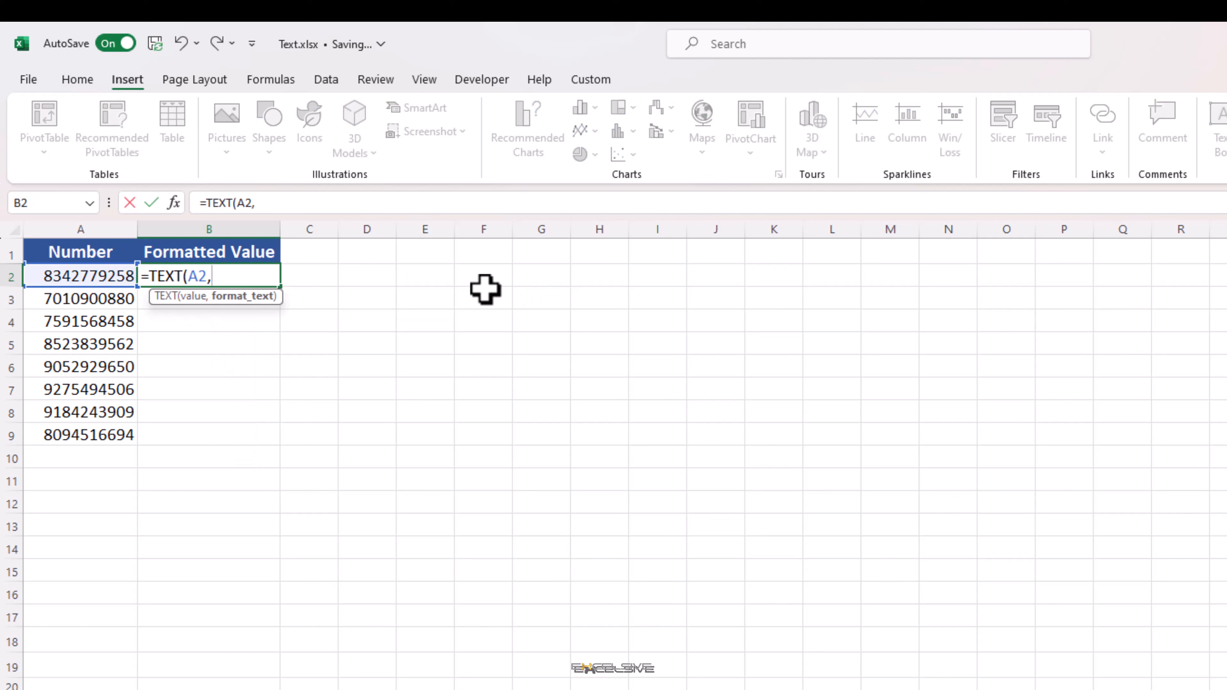
type("\"(###)-###-")
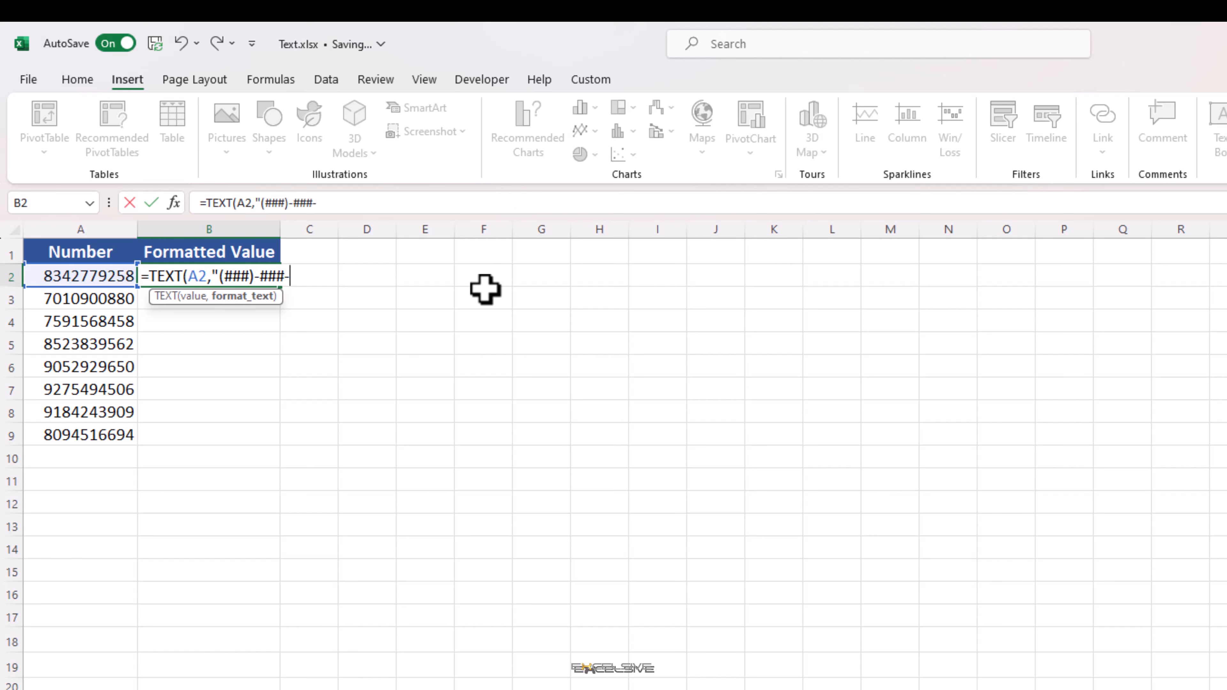
type("####\")")
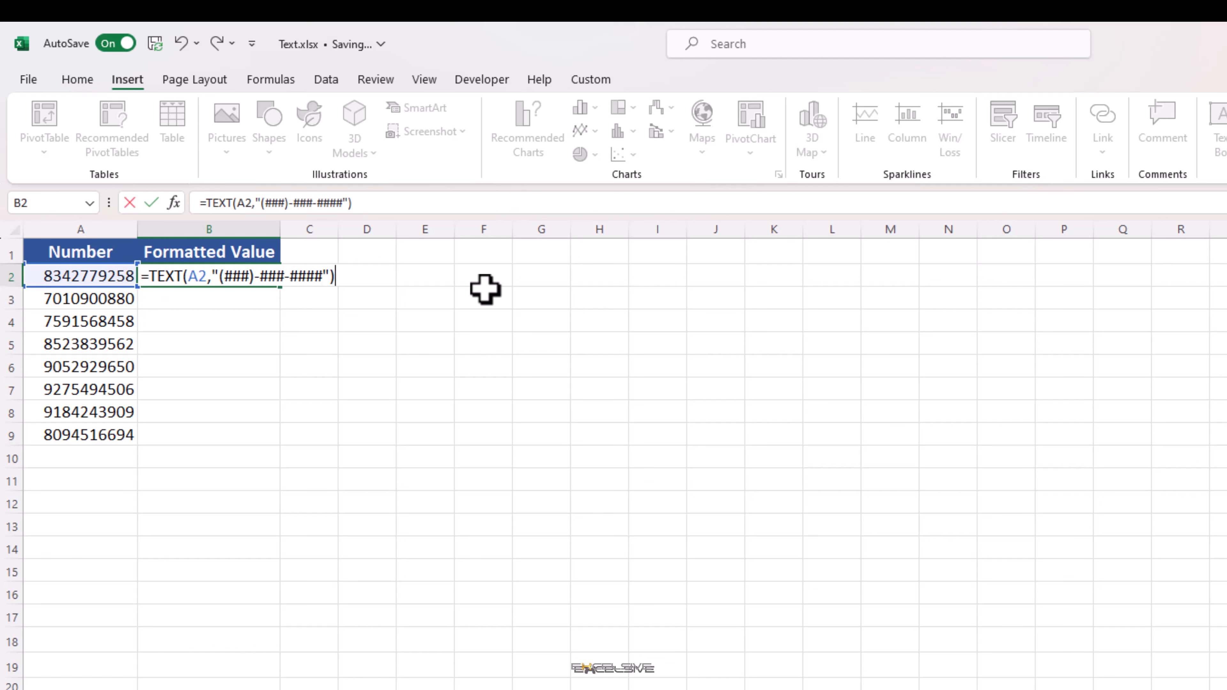
key("Return")
Step: Copy the B2 formula down the Formatted Value column through B9
key("Up")
key("ctrl+c")
key("Left")
key("ctrl+Down")
key("Right")
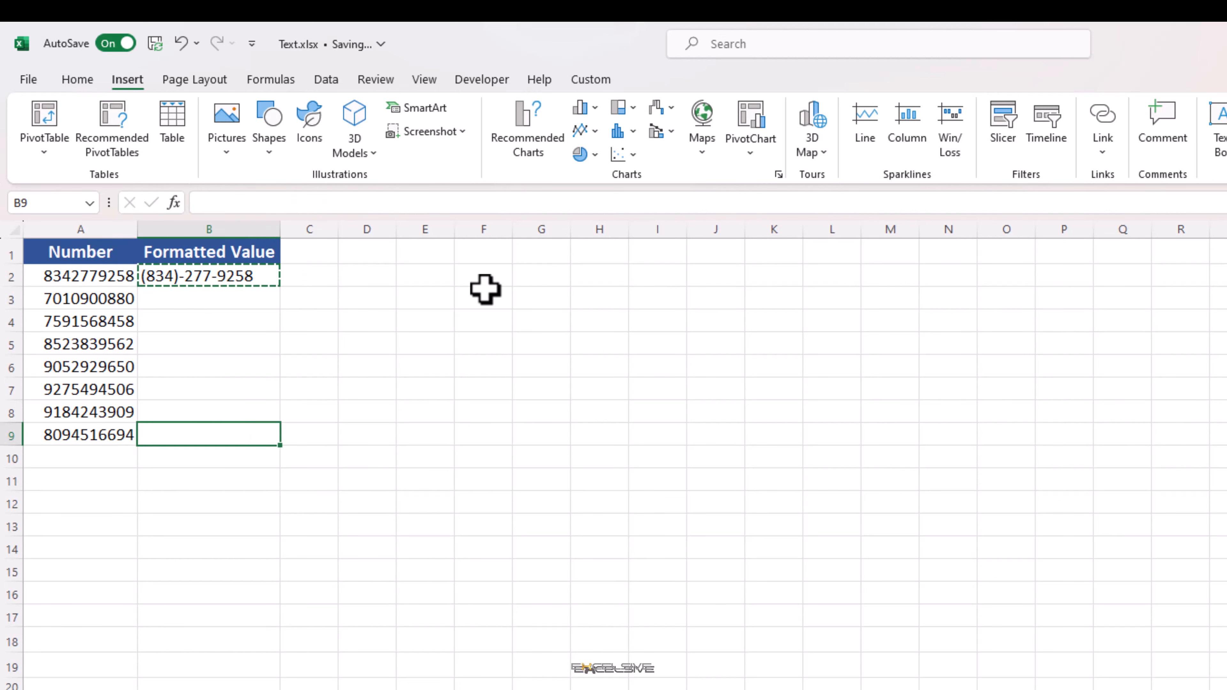
key("ctrl+shift+Up")
key("ctrl+v")
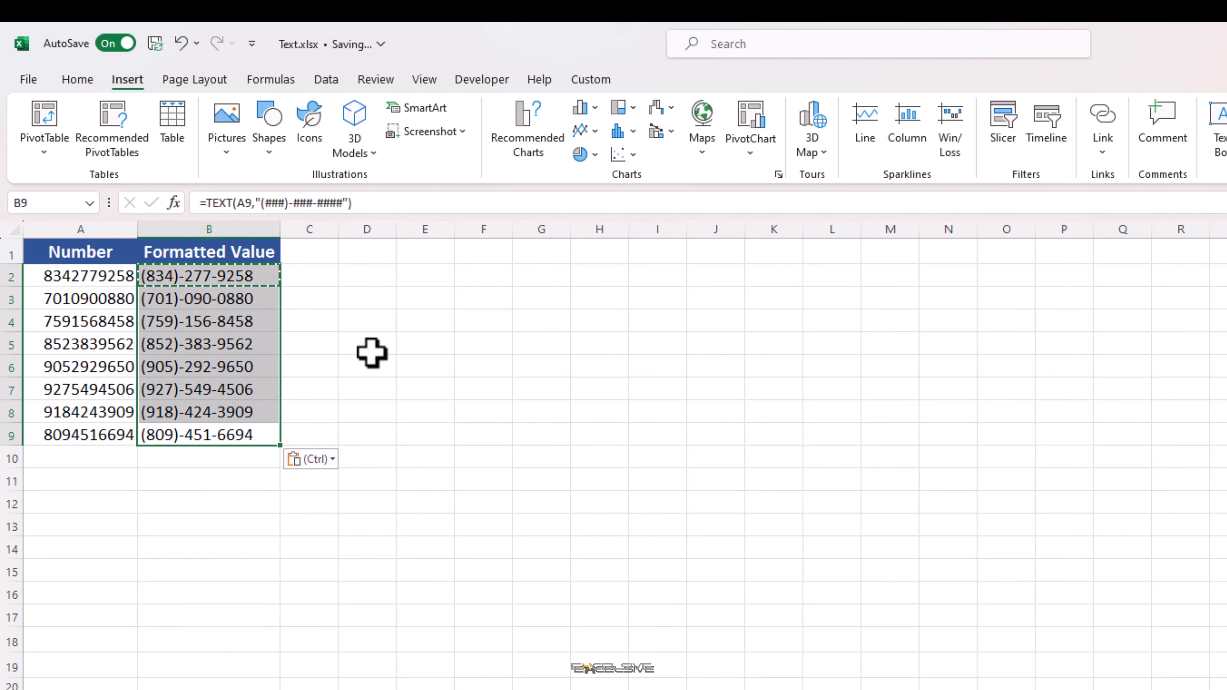
left_click(320, 385)
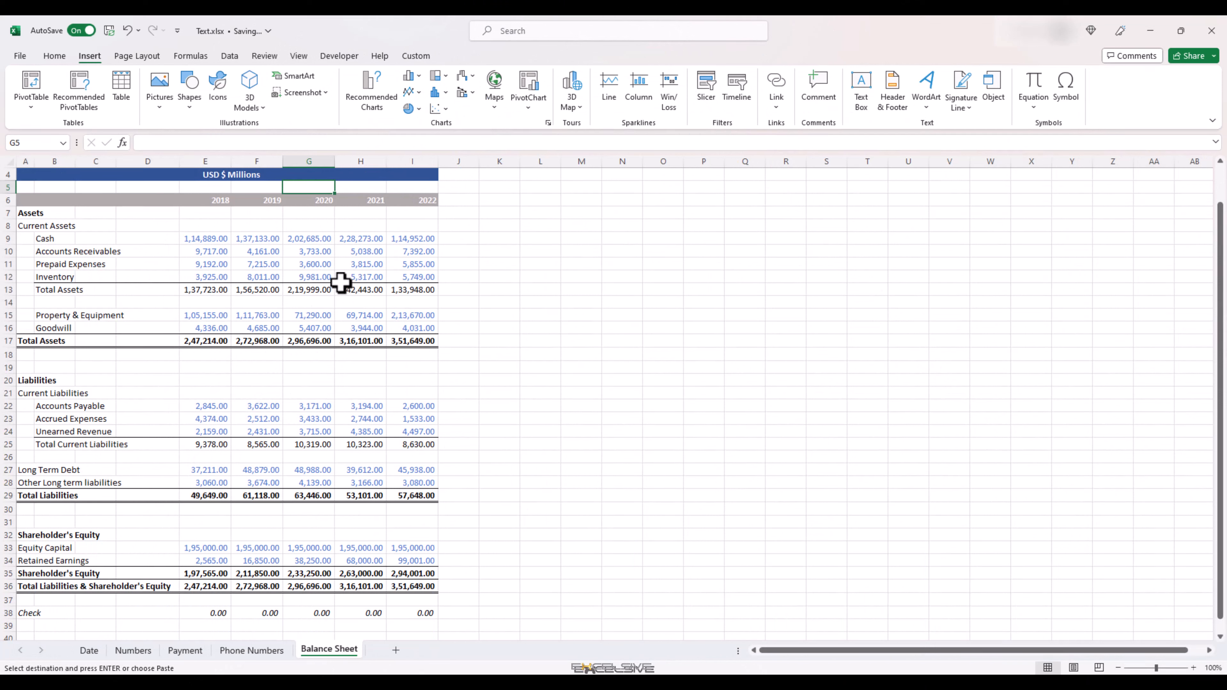
Step: On the Balance Sheet, begin a formula in F5 with ="Prepared On "&TEXT(DATE(2022,12,31)
left_click(254, 184)
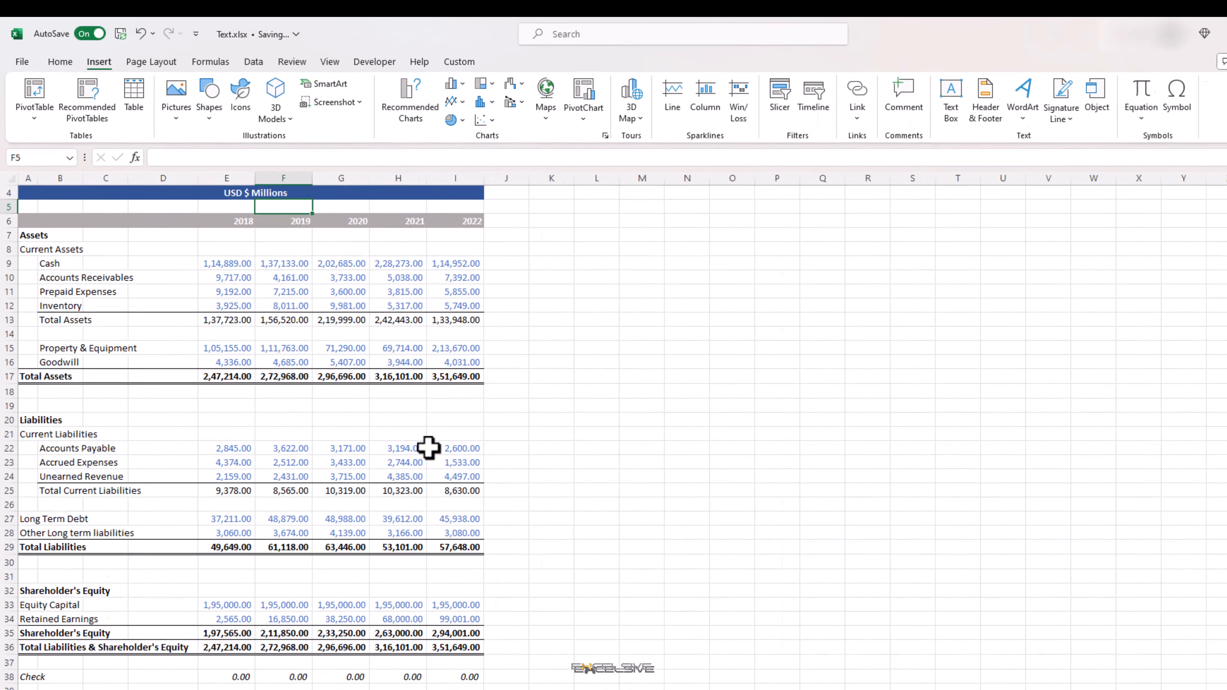
type("=")
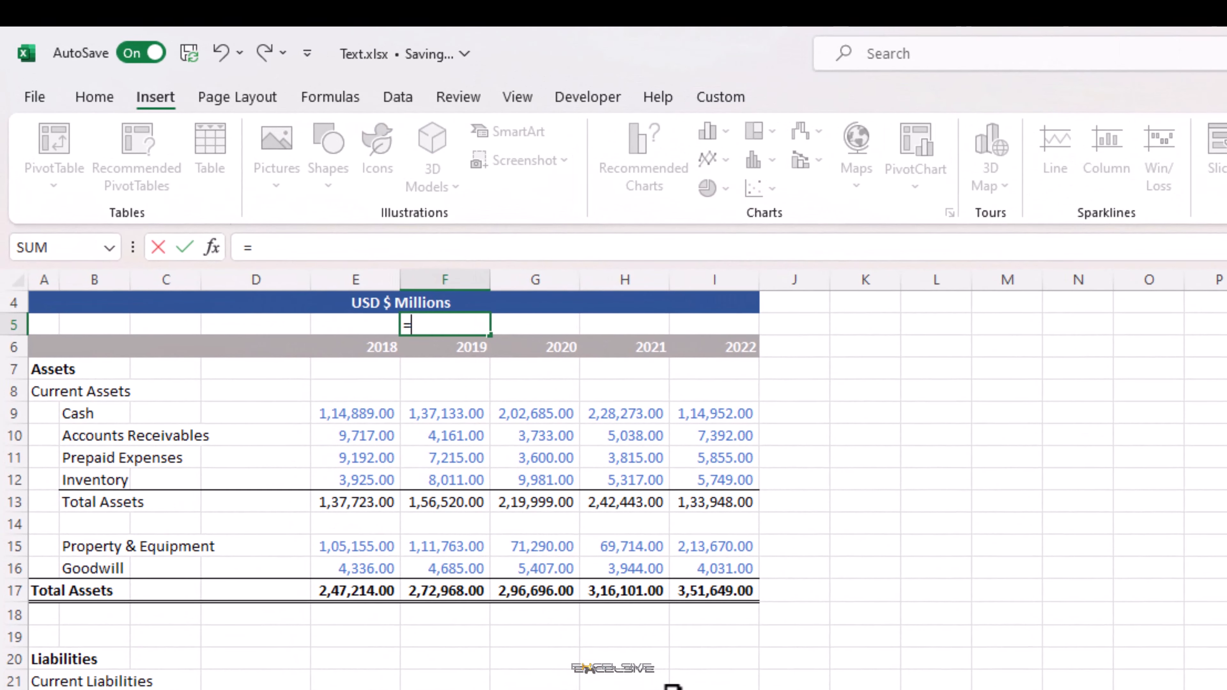
type("\"Prepar")
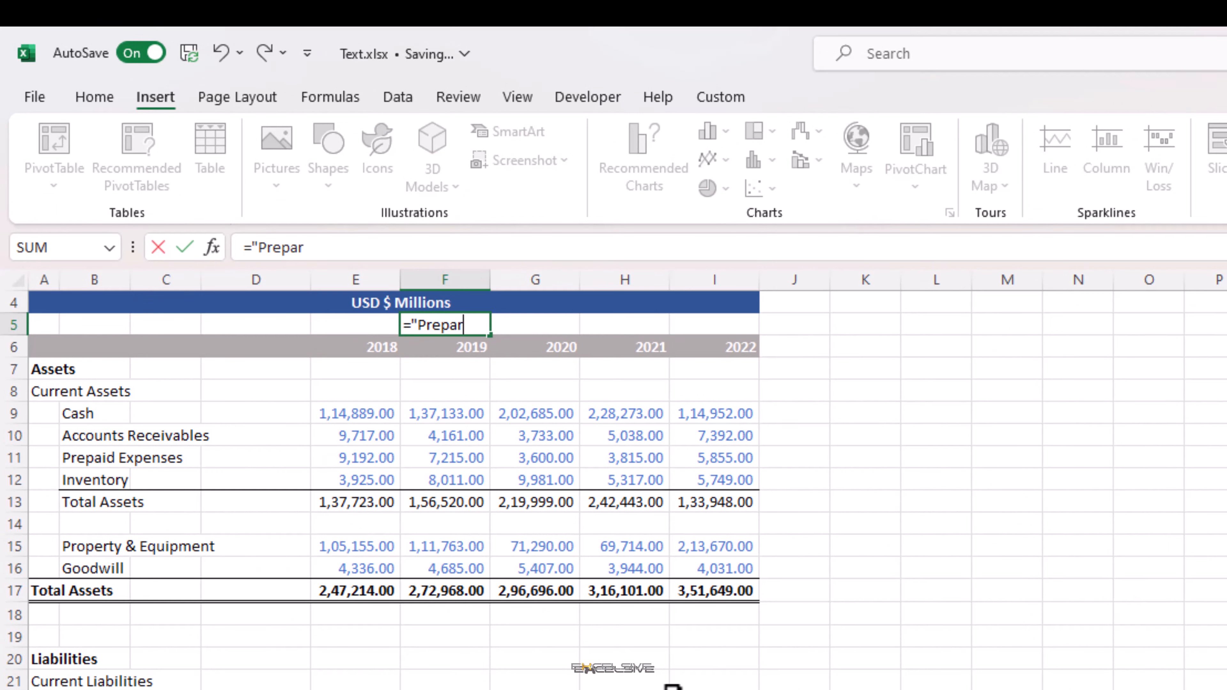
type("ed On ")
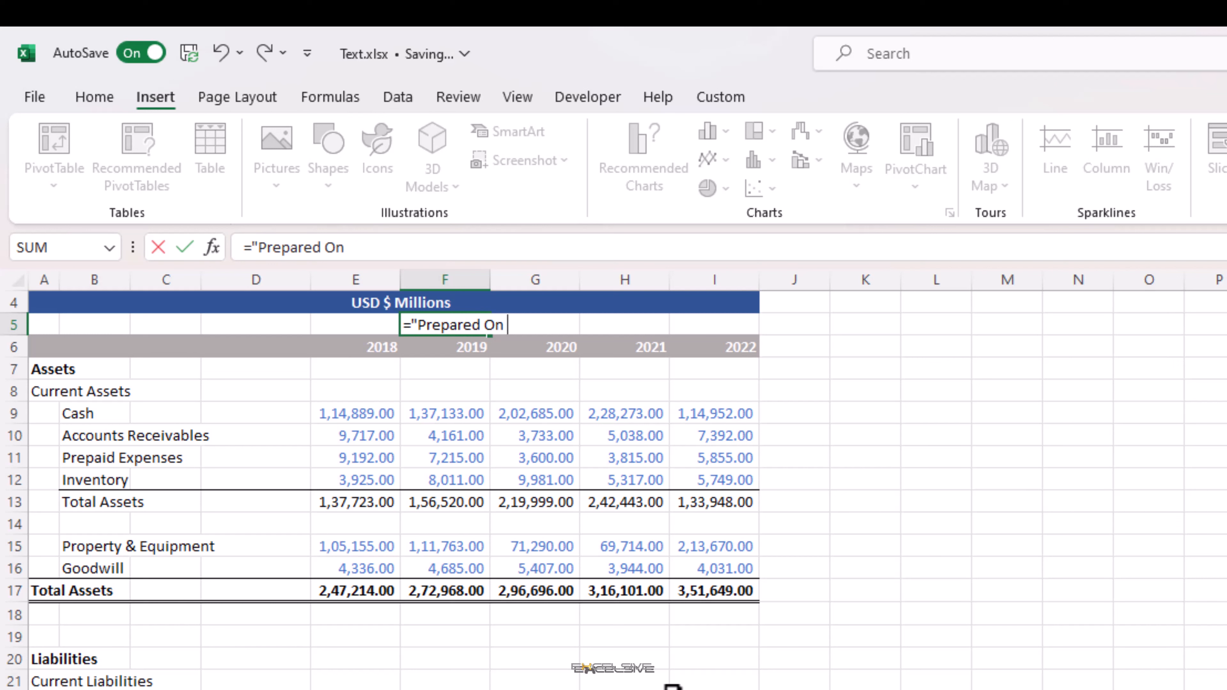
type("\"&T")
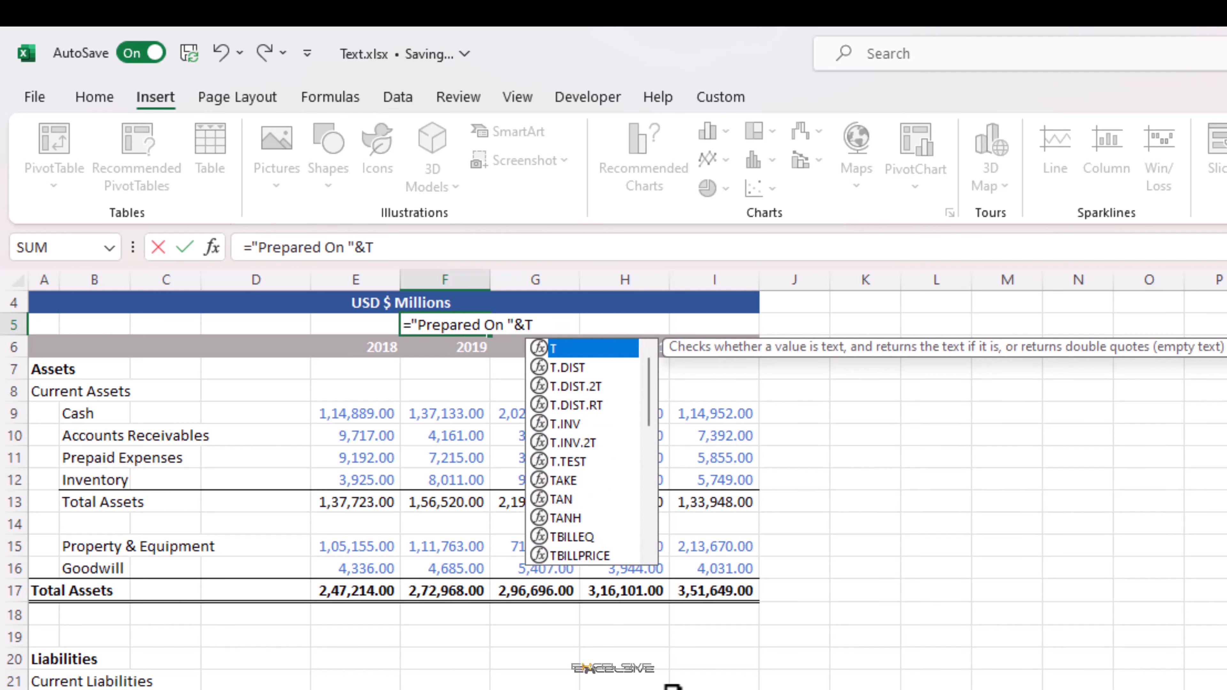
type("ext")
key("Tab")
type("date")
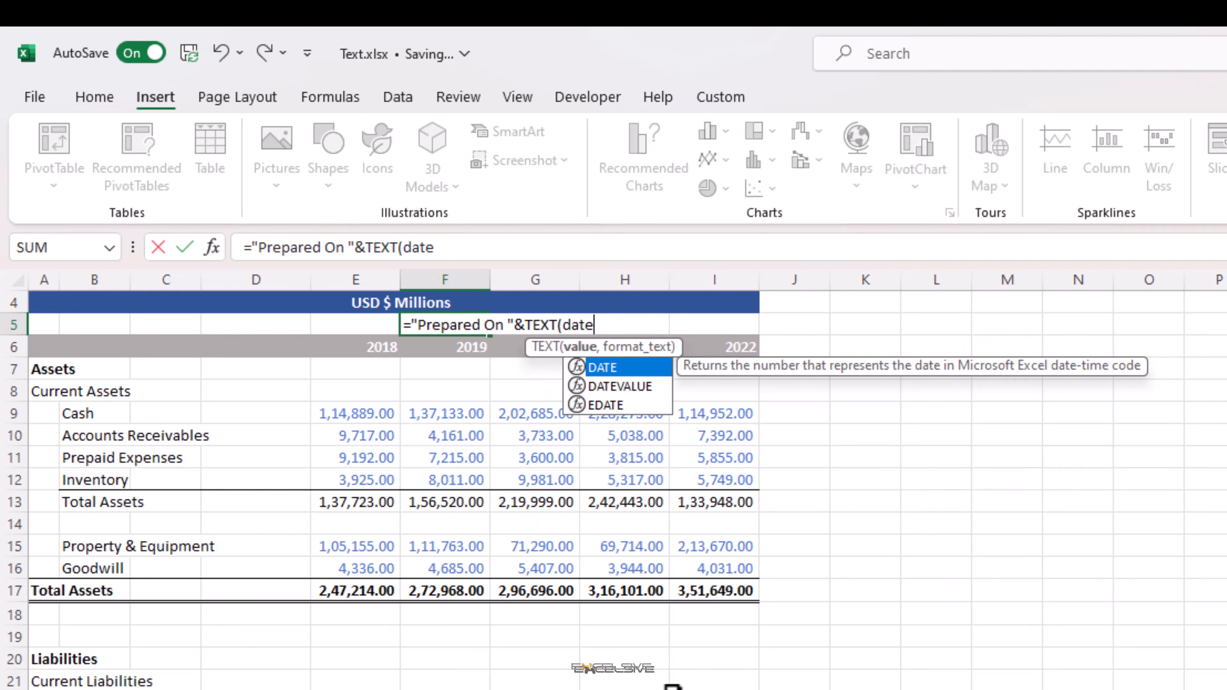
key("Tab")
type("20")
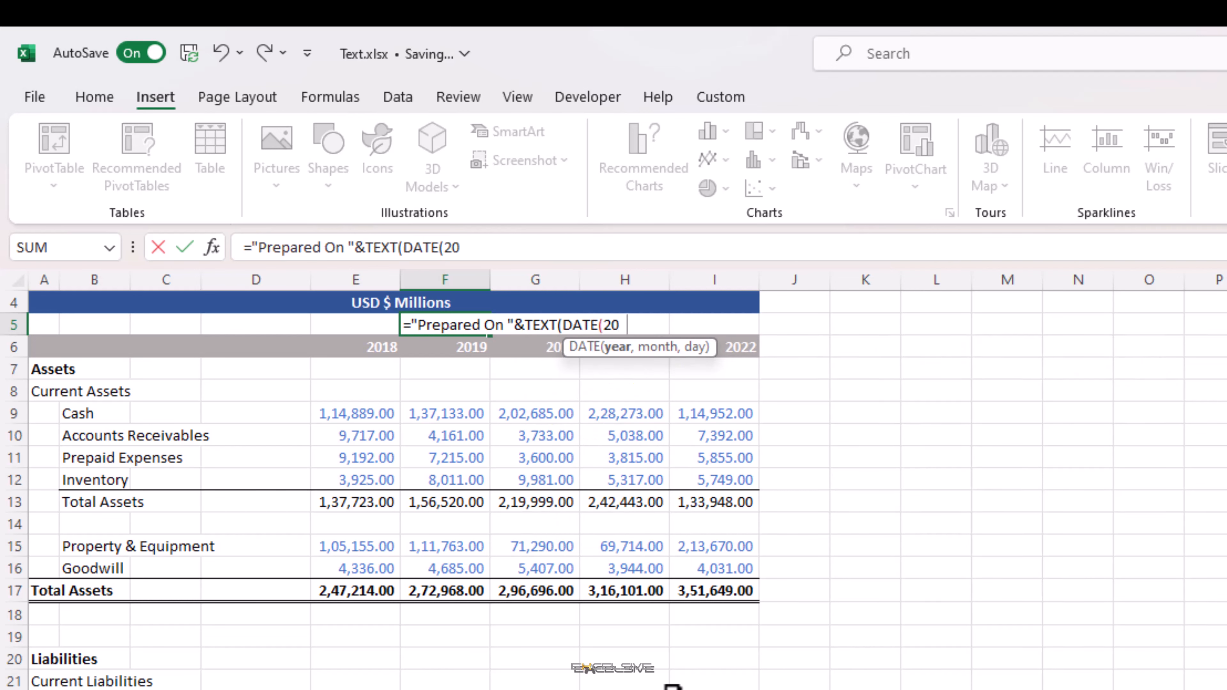
type("22,")
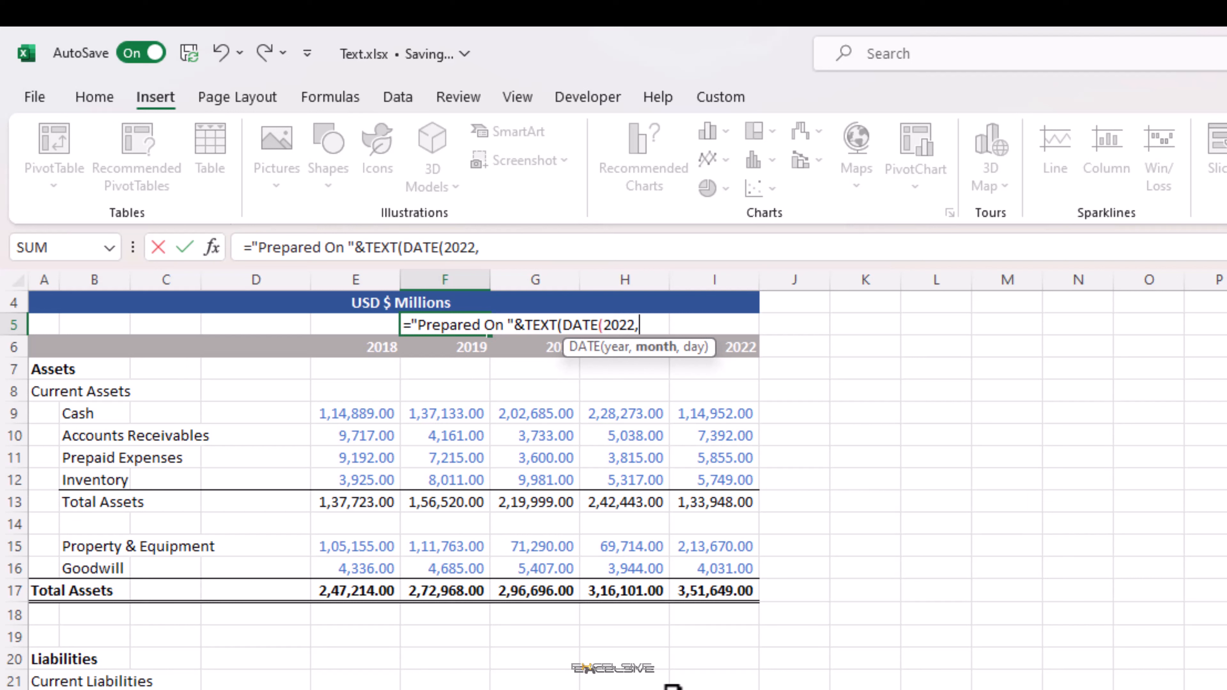
type("12,31)")
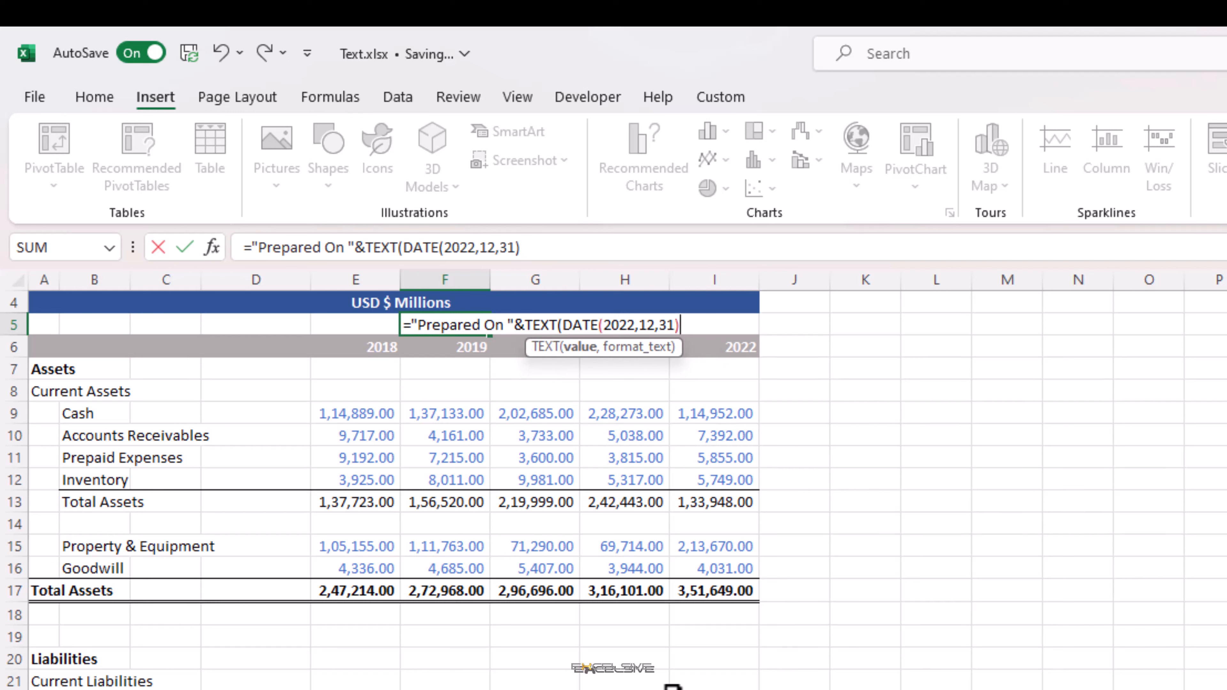
Step: Complete the F5 TEXT function with the date format "ddd, mmmm dd yyyy" and enter the formula
type(",")
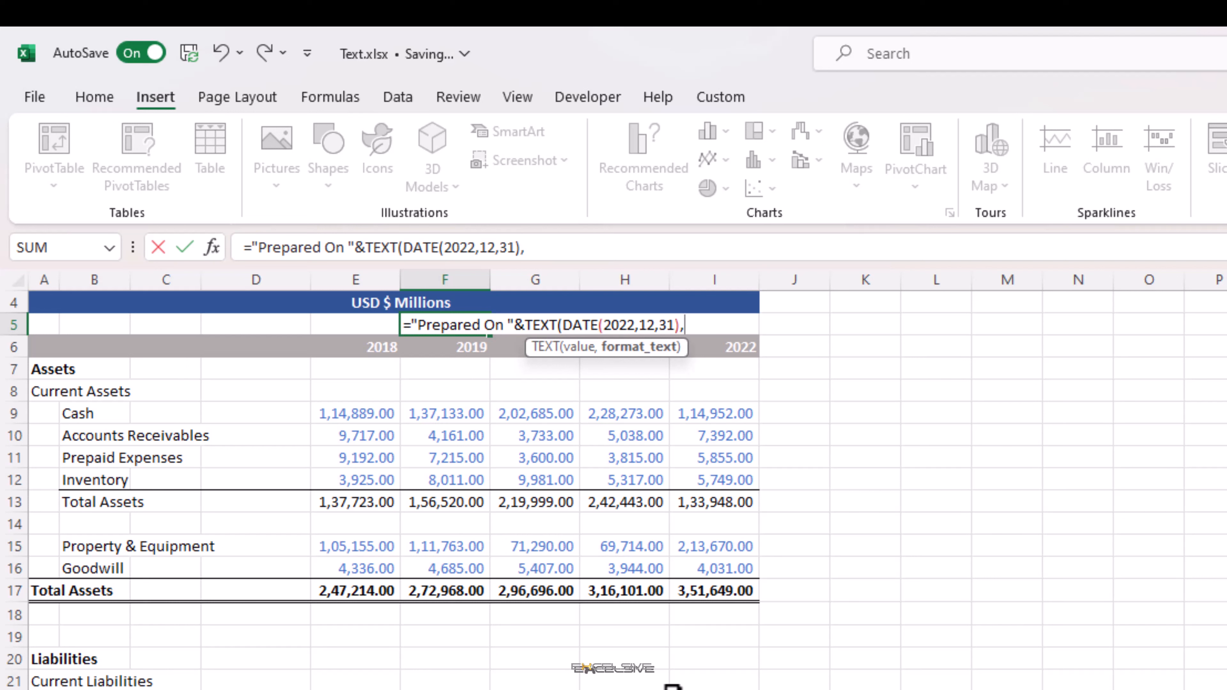
type("\"ddd, mmmm")
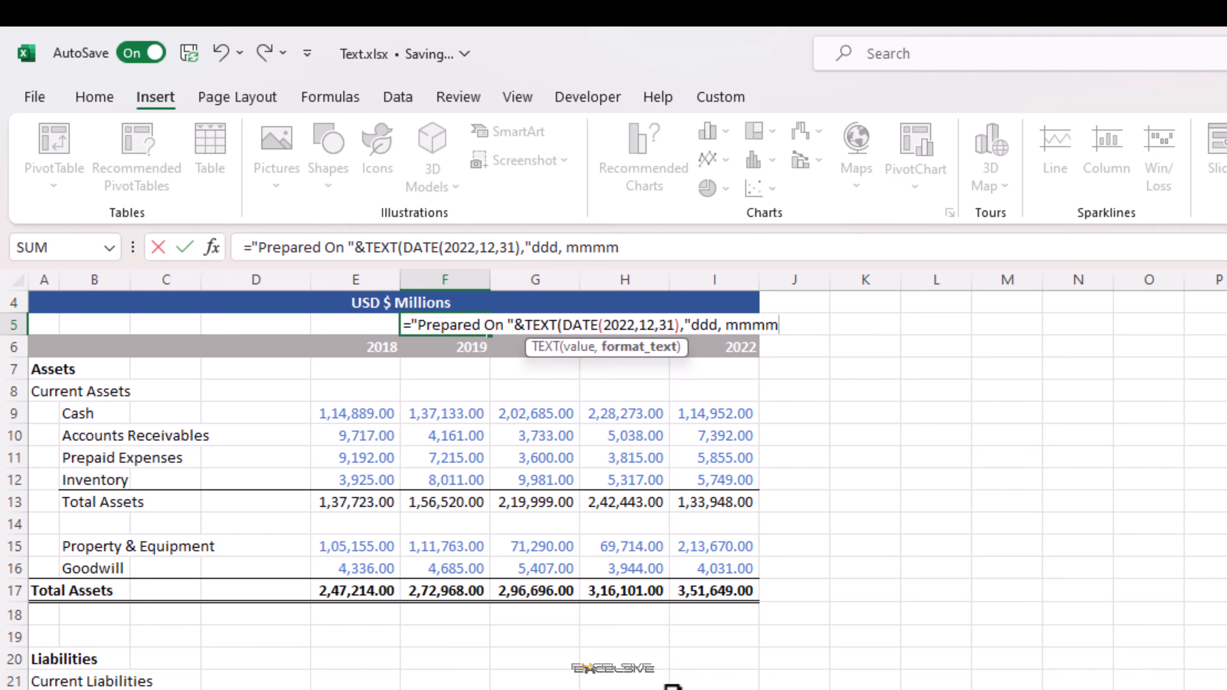
type(" dd yyyy")
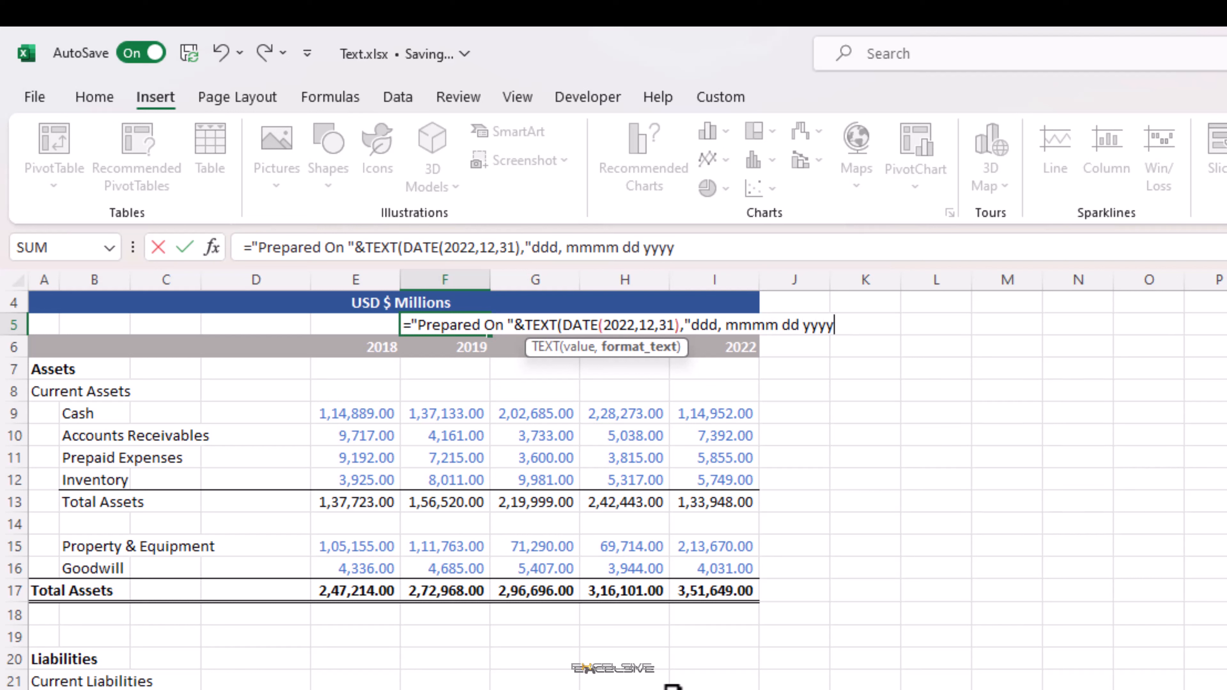
type("\")")
key("Return")
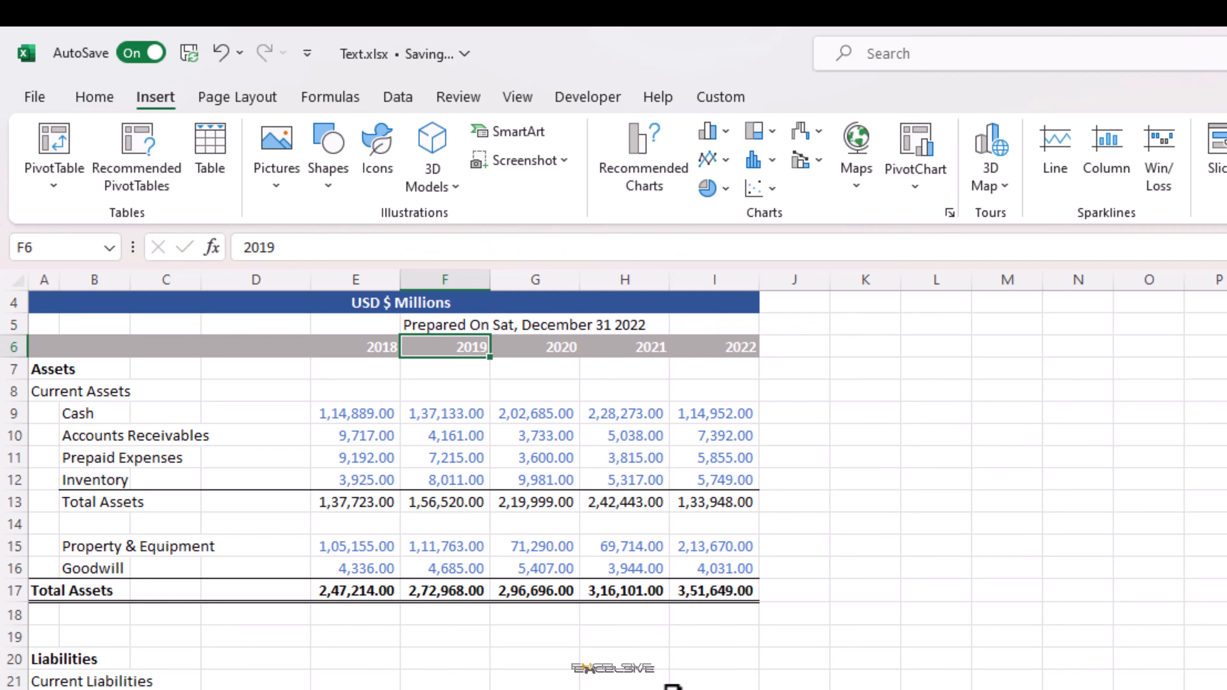
Step: Replace the words "Prepared On" in the F5 formula with "Updated Till"
key("Up")
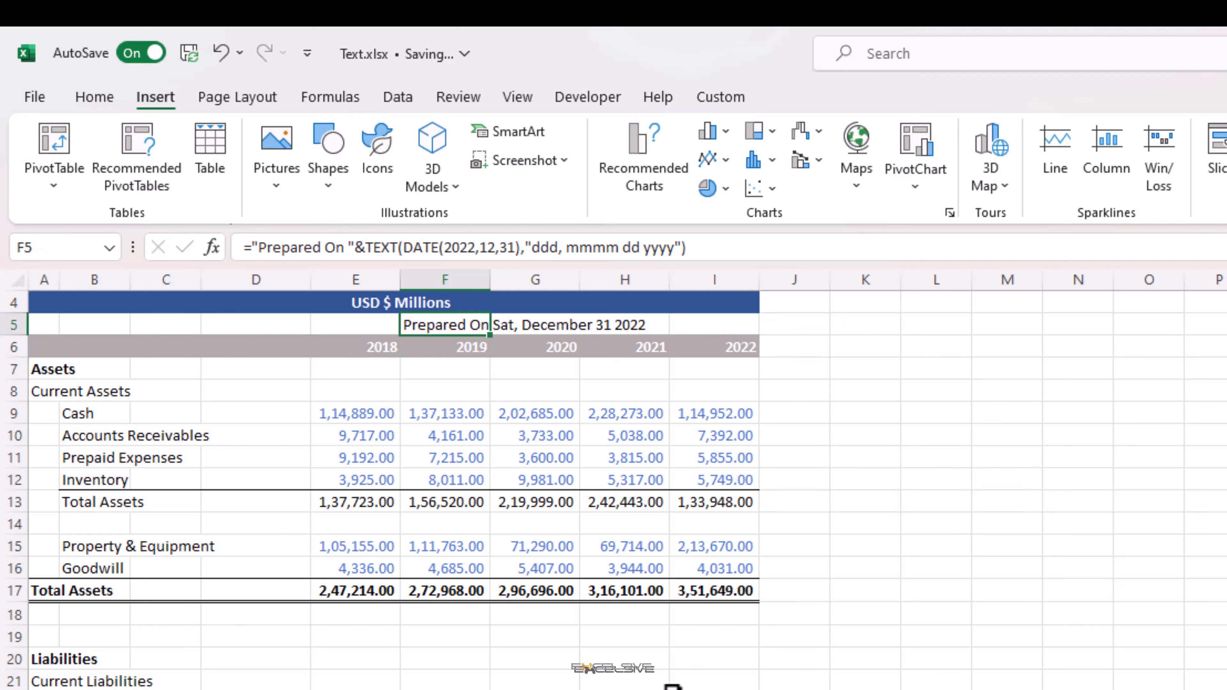
key("F2")
key("ctrl+Left")
key("ctrl+Left")
key("ctrl+Left")
key("ctrl+Left")
key("ctrl+Left")
key("ctrl+Left")
key("ctrl+Left")
key("ctrl+Left")
key("ctrl+Left")
key("ctrl+Left")
key("ctrl+Left")
key("ctrl+Left")
key("ctrl+Left")
key("ctrl+Left")
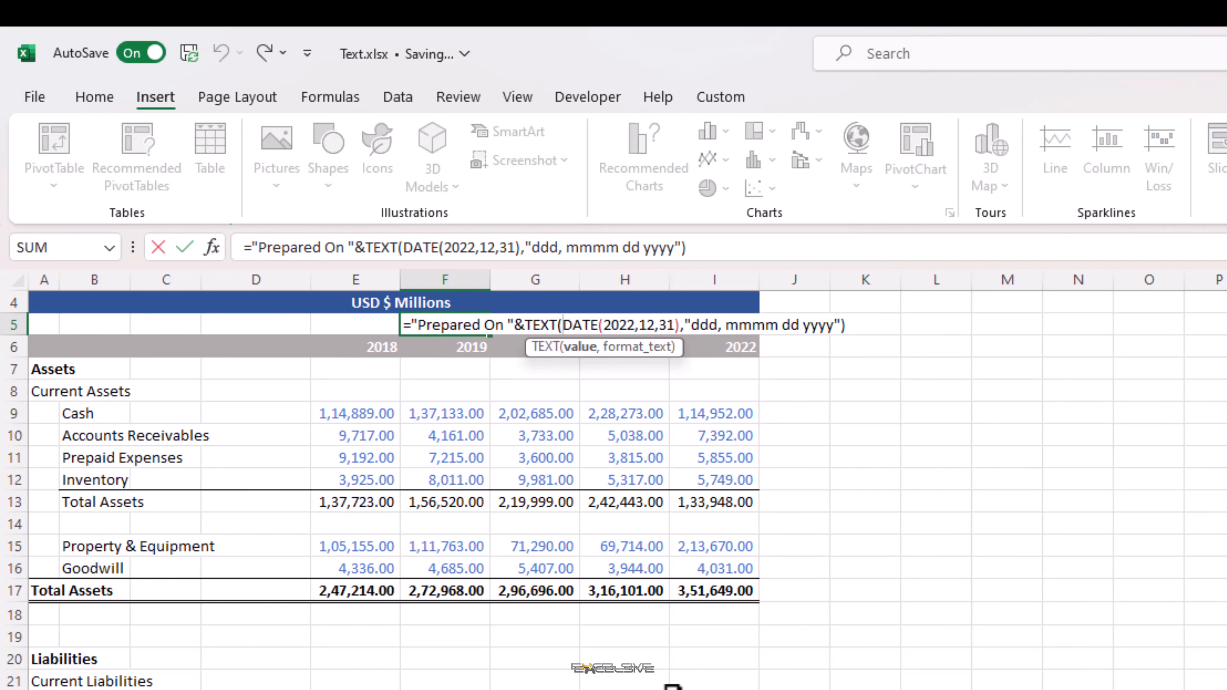
key("ctrl+Left")
key("ctrl+Left")
key("ctrl+Left")
key("ctrl+Left")
key("ctrl+Left")
key("ctrl+Right")
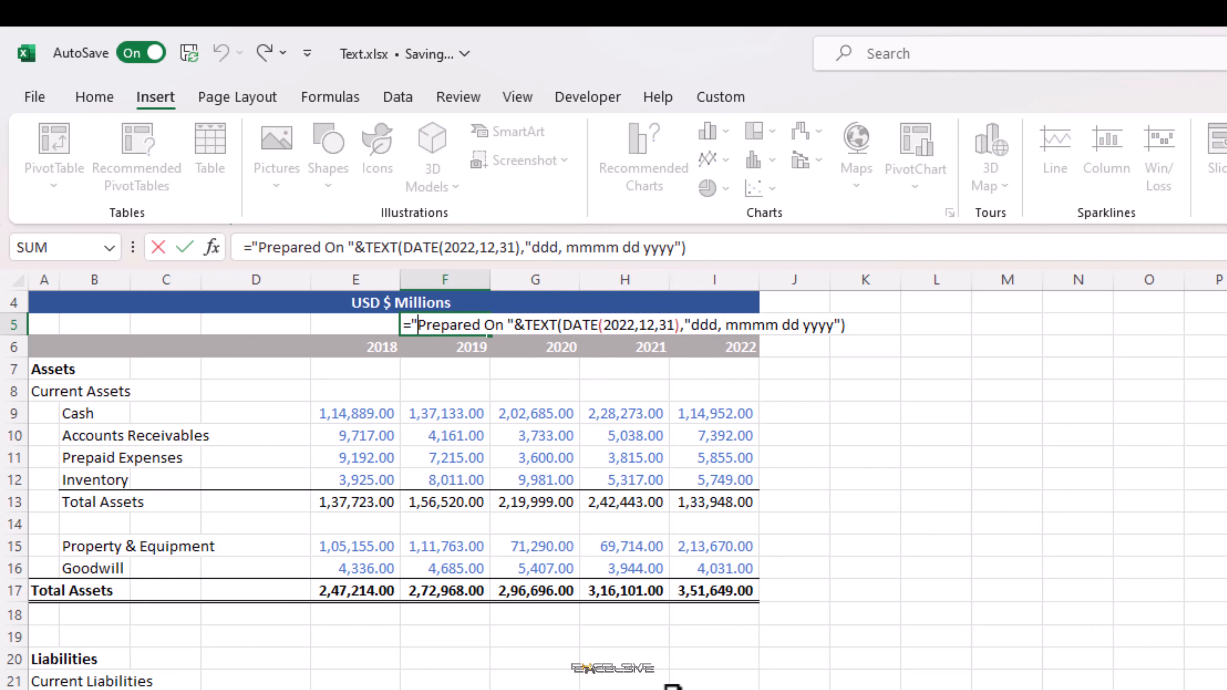
key("ctrl+shift+Right")
key("ctrl+shift+Right")
key("shift+Left")
type("Updated Till")
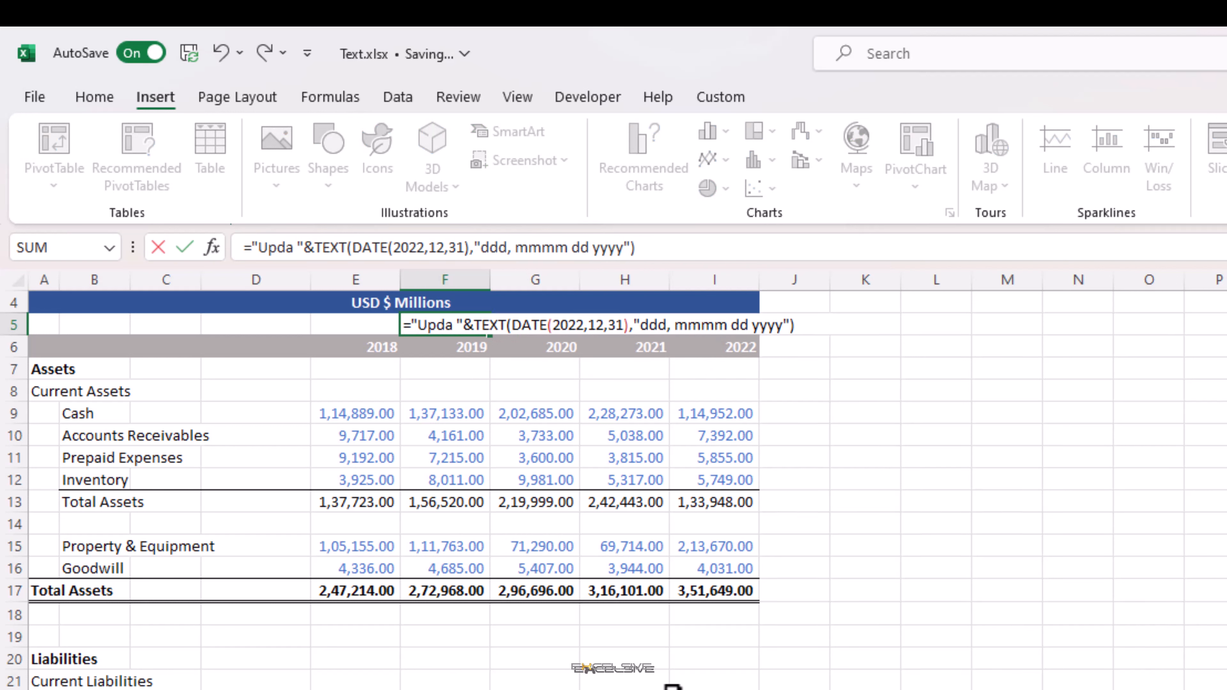
Step: Replace the fixed DATE function in the F5 formula with TODAY()
key("ctrl+Right")
key("ctrl+Right")
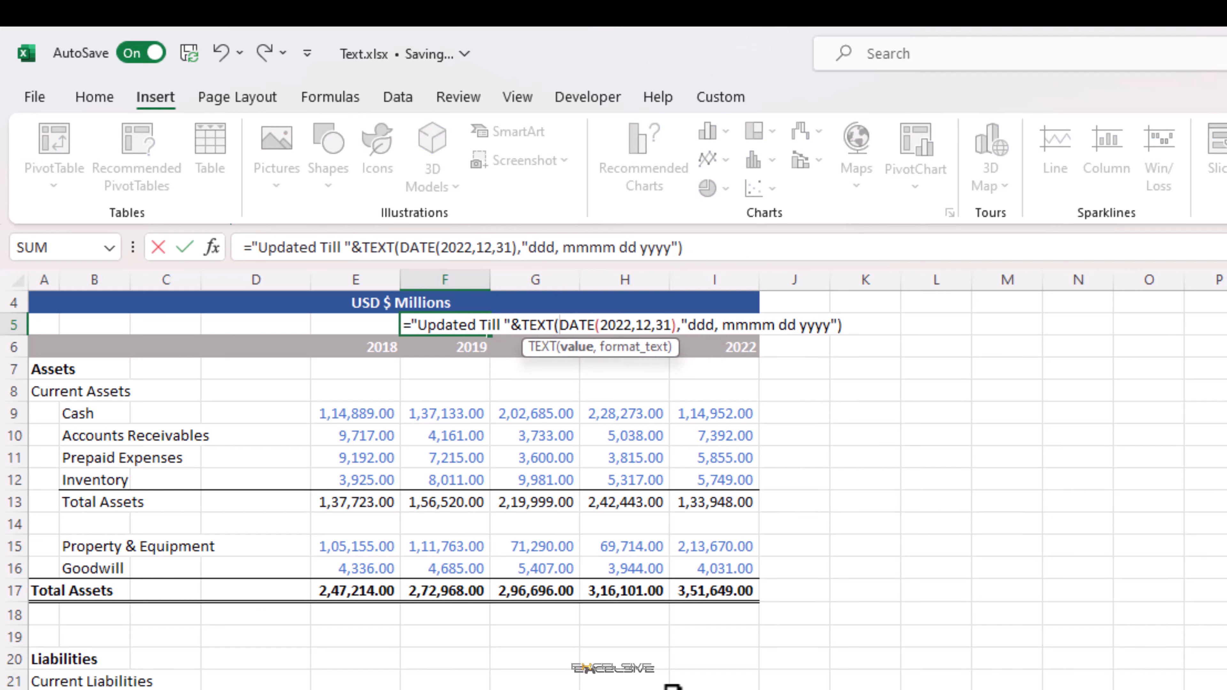
key("ctrl+shift+Right")
key("ctrl+shift+Right")
key("ctrl+shift+Right")
key("ctrl+shift+Right")
key("ctrl+shift+Right")
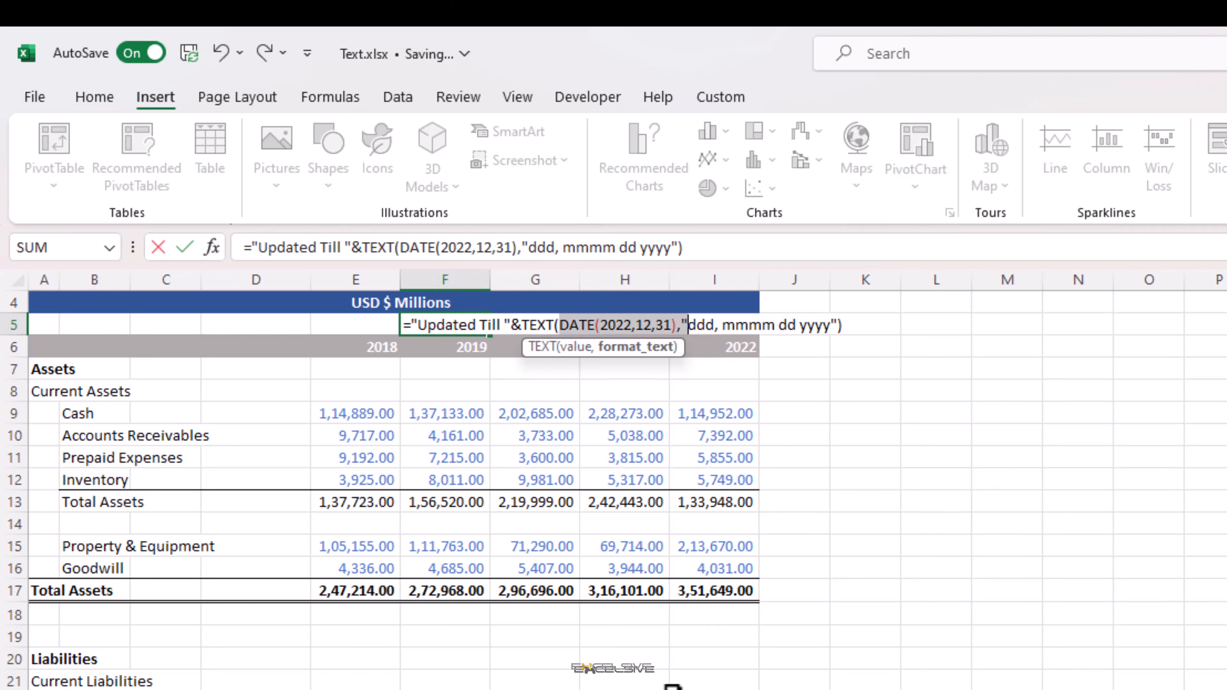
key("shift+Left")
type("To")
key("Tab")
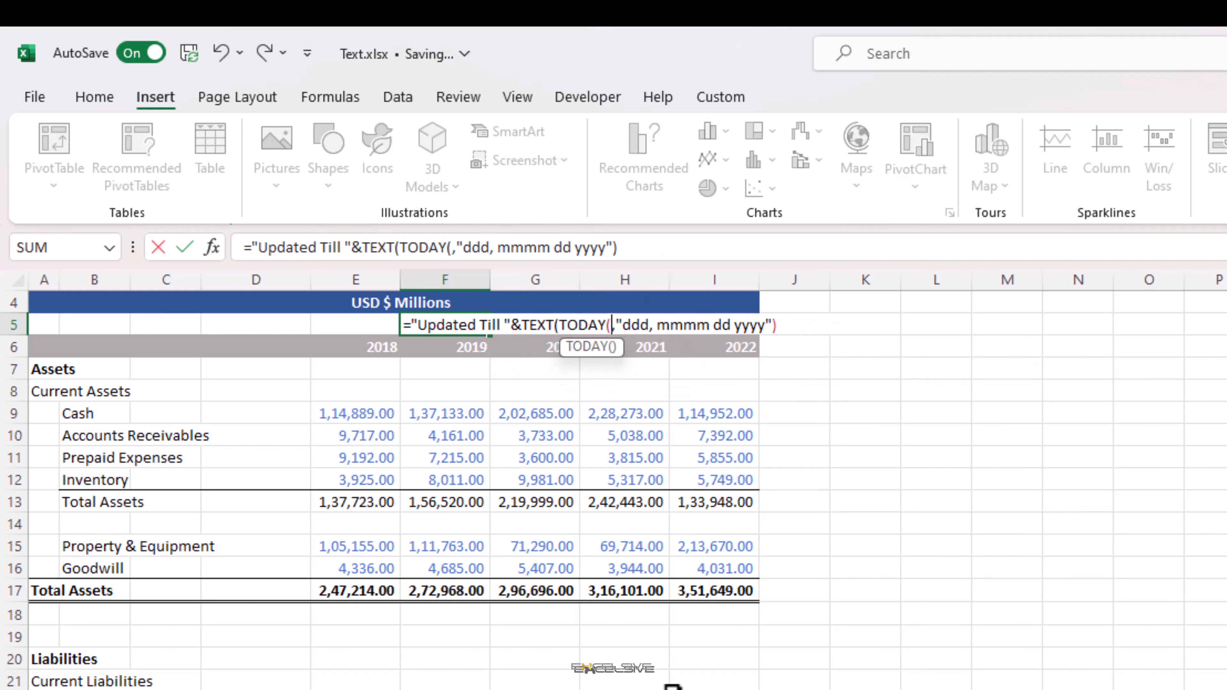
type(")")
key("Return")
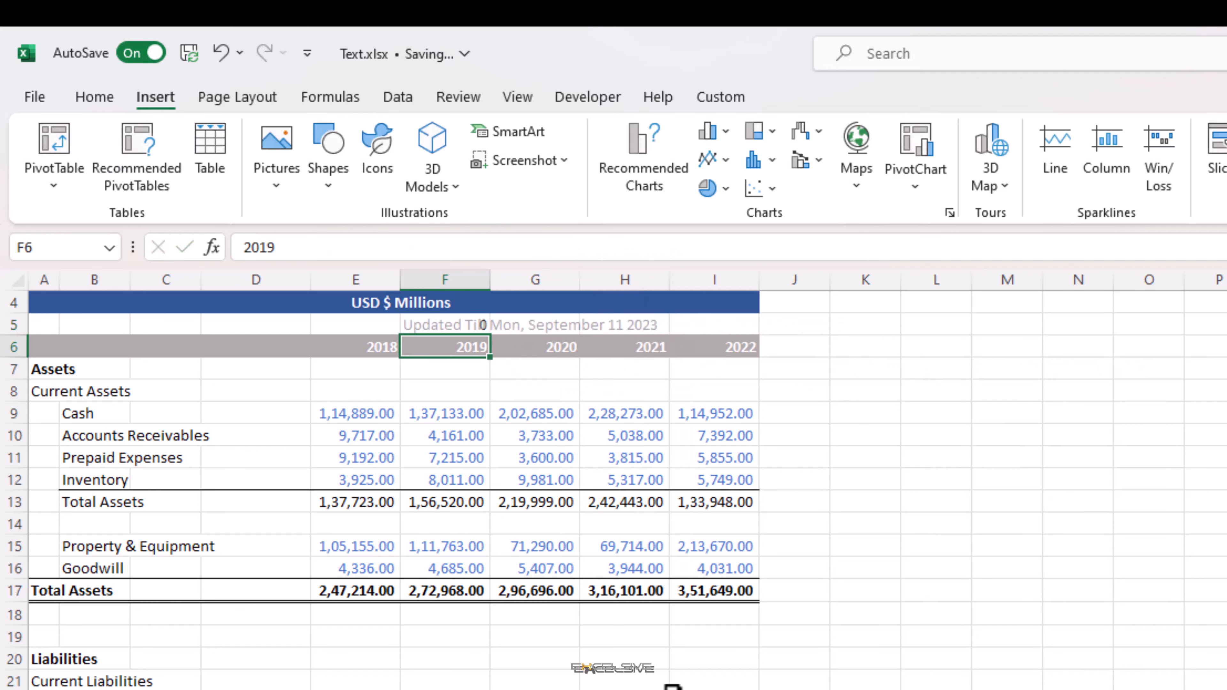
Step: Browse the custom number format codes for F5 and select the code #,##0;-#,##0
key("Up")
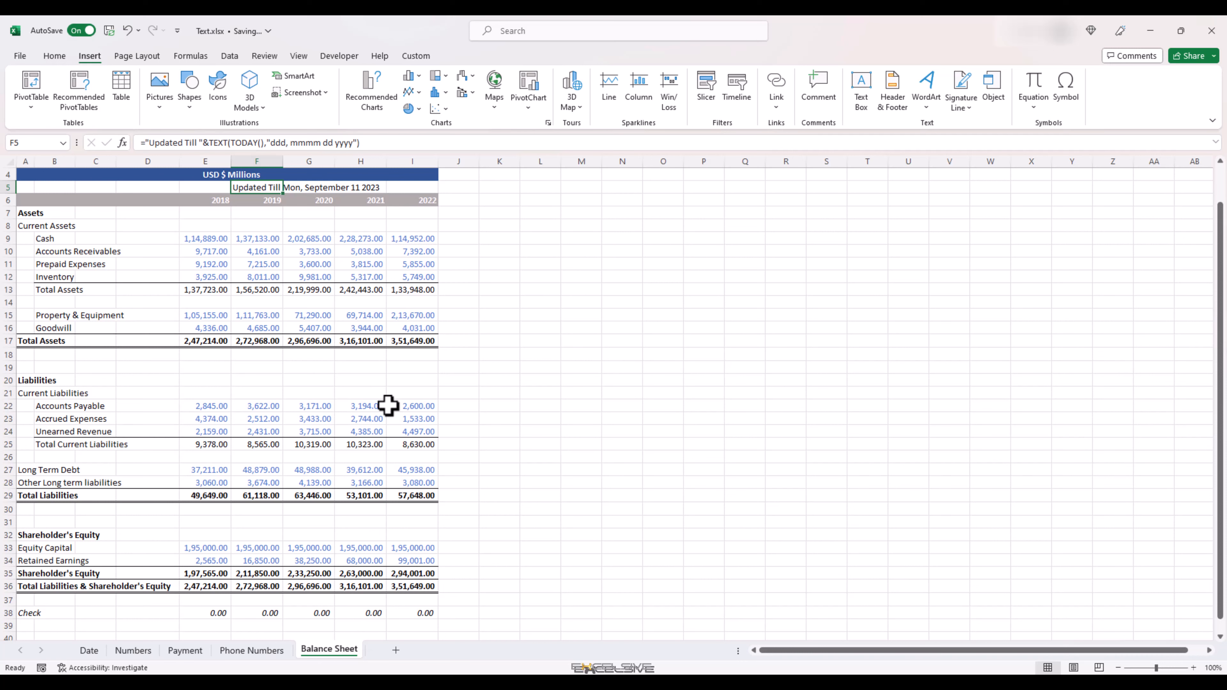
key("ctrl+1")
left_click(48, 401)
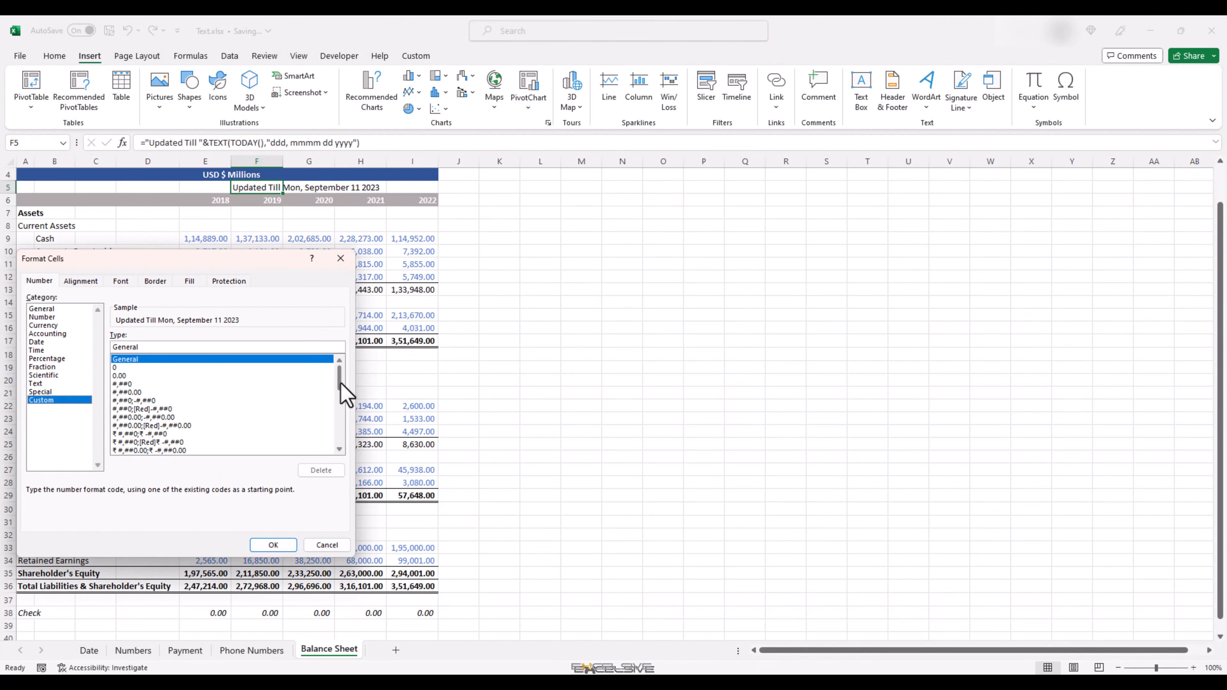
mouse_move(340, 384)
left_mouse_down()
mouse_move(330, 447)
mouse_move(346, 374)
left_mouse_up()
left_click(154, 400)
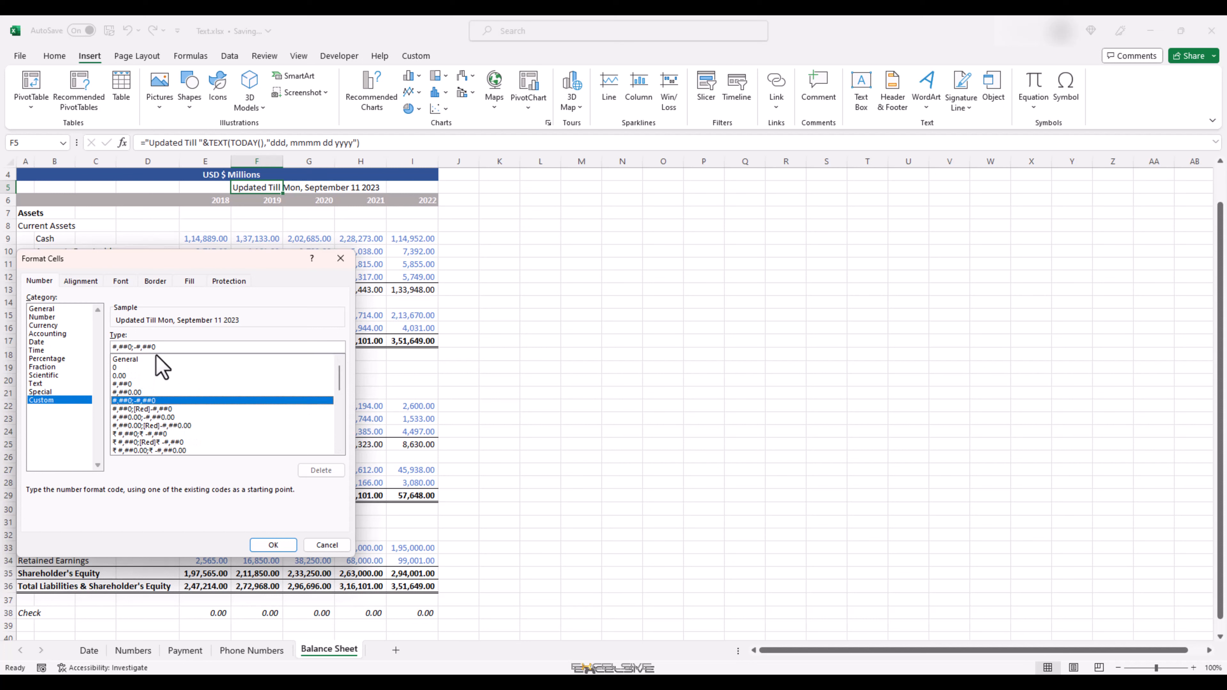